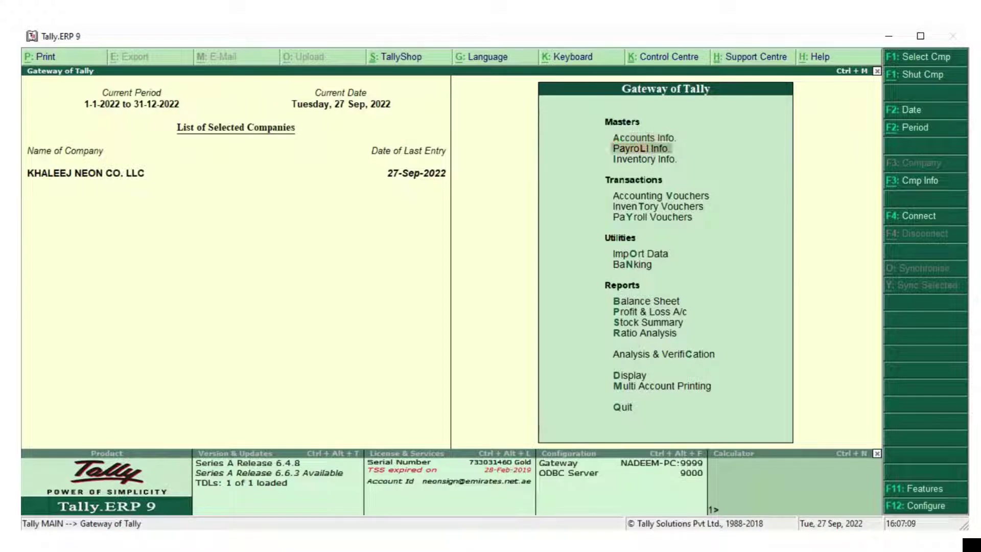
Go from Gateway of Tally to Display > Statutory Reports > VAT Reports
{"action": "key", "text": "Up"}
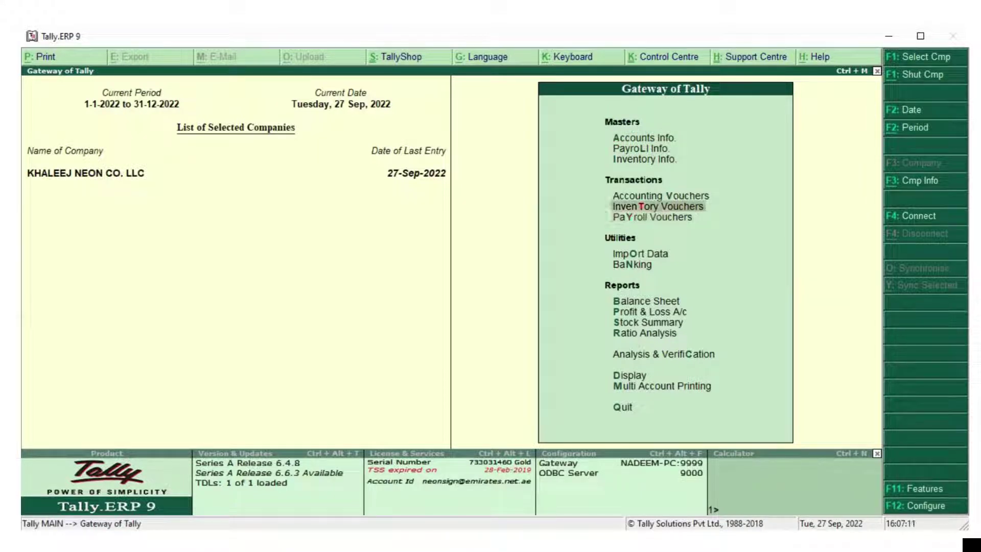
{"action": "key", "text": "Down"}
{"action": "key", "text": "Down"}
{"action": "key", "text": "Down"}
{"action": "key", "text": "Down"}
{"action": "key", "text": "Down"}
{"action": "key", "text": "Down"}
{"action": "key", "text": "Down"}
{"action": "key", "text": "Down"}
{"action": "key", "text": "Down"}
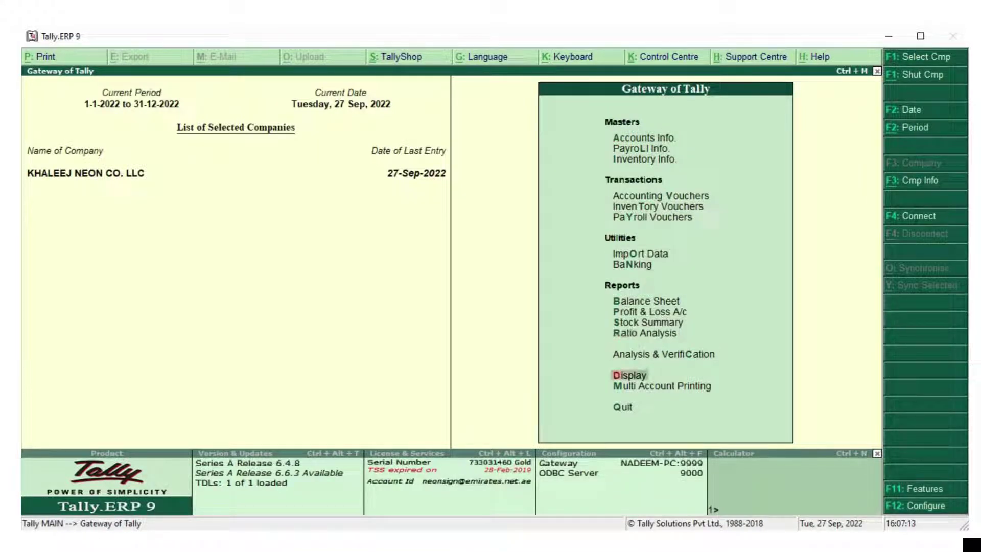
{"action": "key", "text": "Return"}
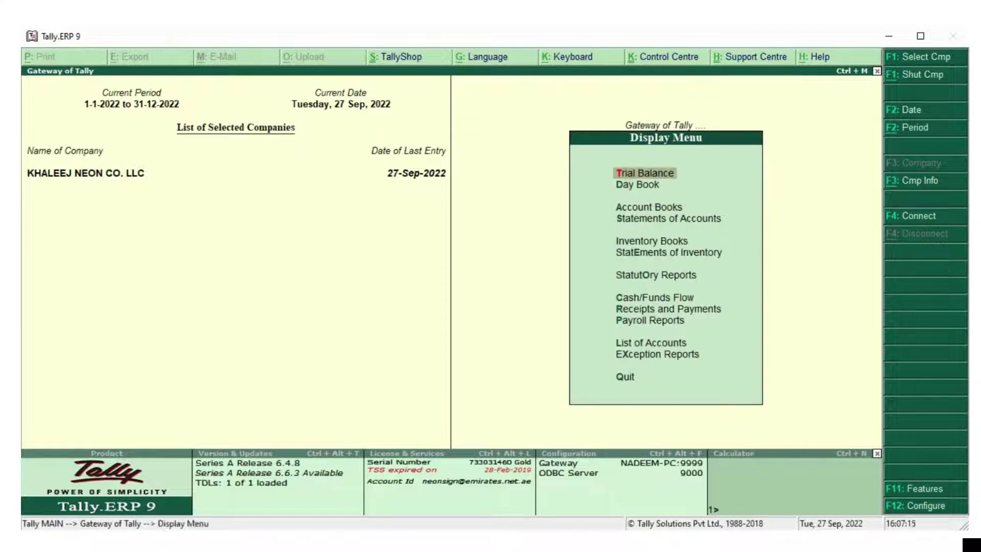
{"action": "key", "text": "Down"}
{"action": "key", "text": "Down"}
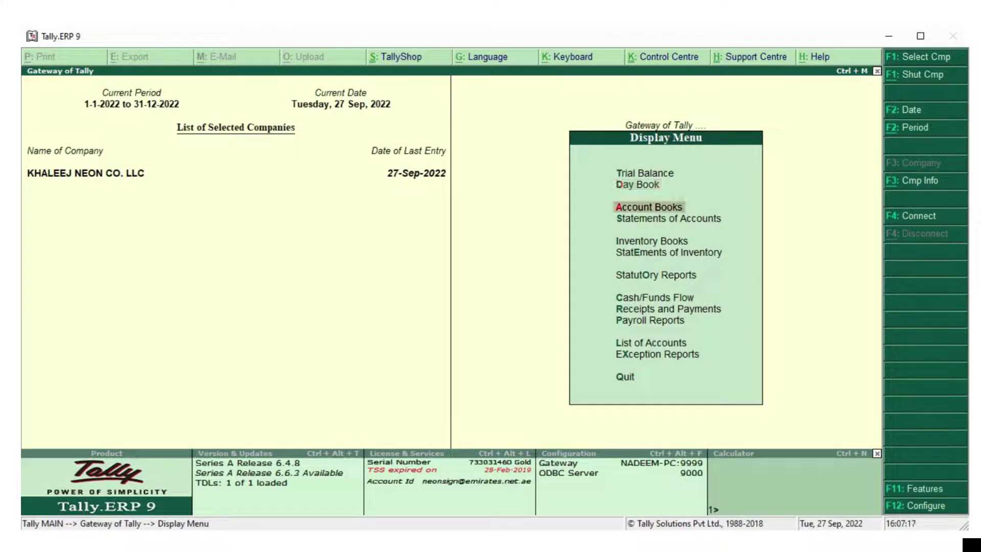
{"action": "key", "text": "Down"}
{"action": "key", "text": "Down"}
{"action": "key", "text": "Down"}
{"action": "key", "text": "Down"}
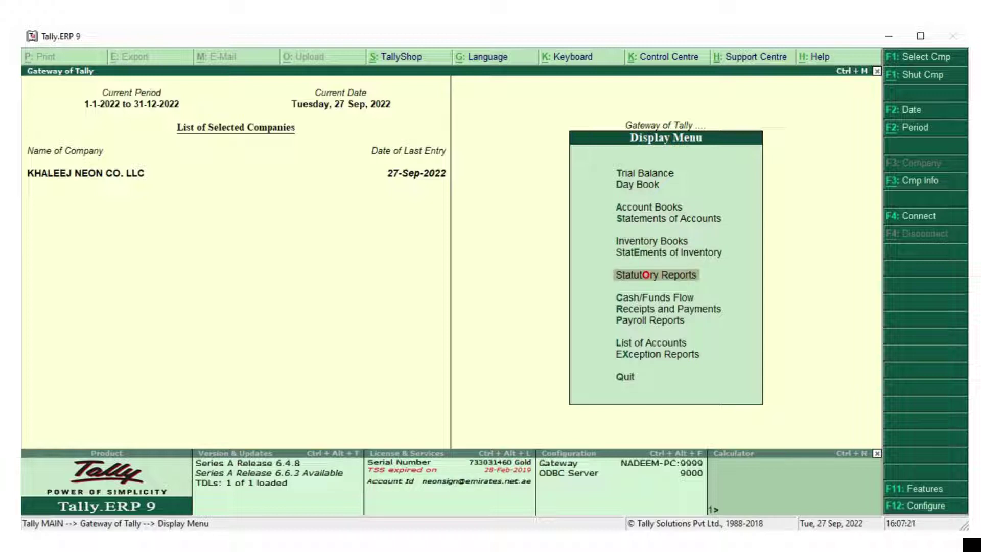
{"action": "key", "text": "Return"}
{"action": "key", "text": "Return"}
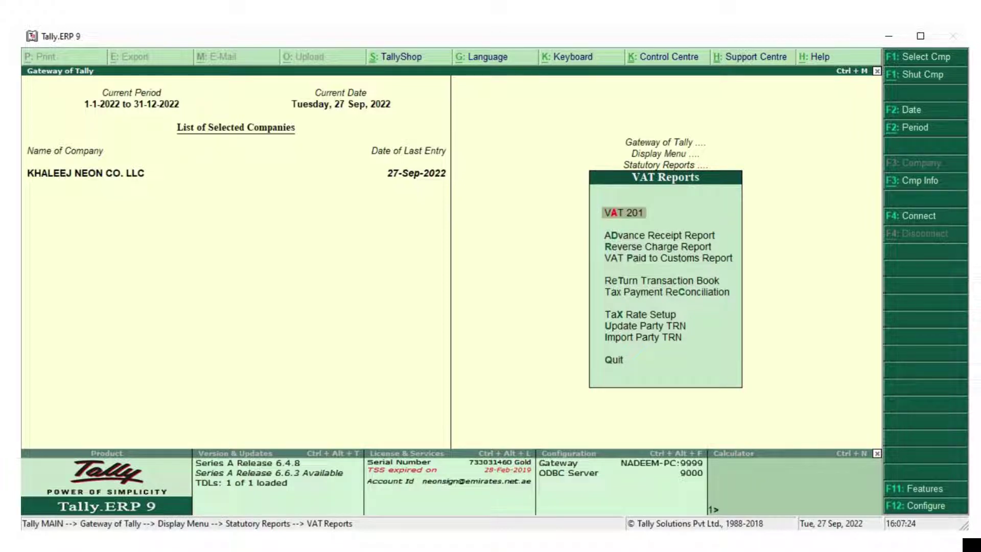
Open the VAT 201 return for 1-Jul-2022 to 30-Sep-2022 and drill into its voucher statistics
{"action": "key", "text": "Return"}
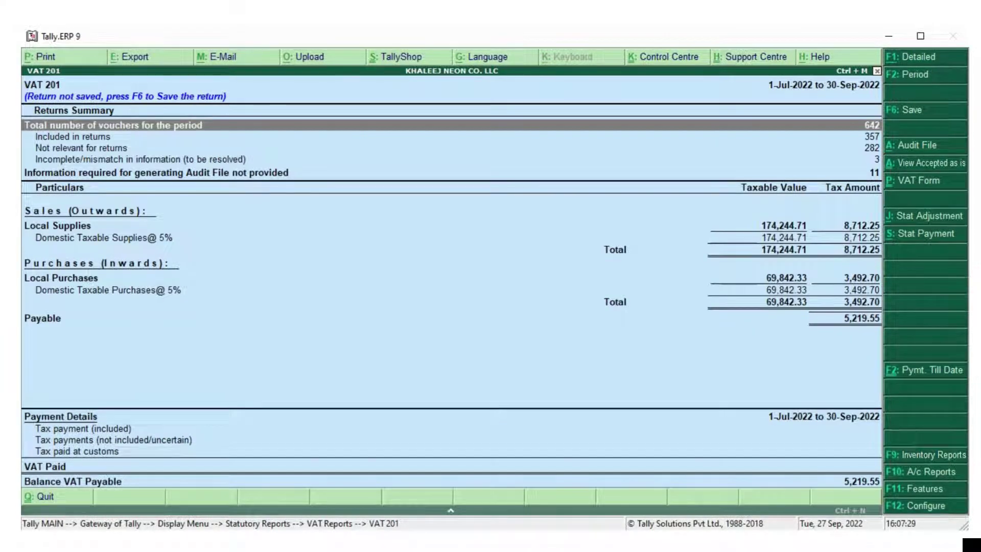
{"action": "key", "text": "Down"}
{"action": "key", "text": "Up"}
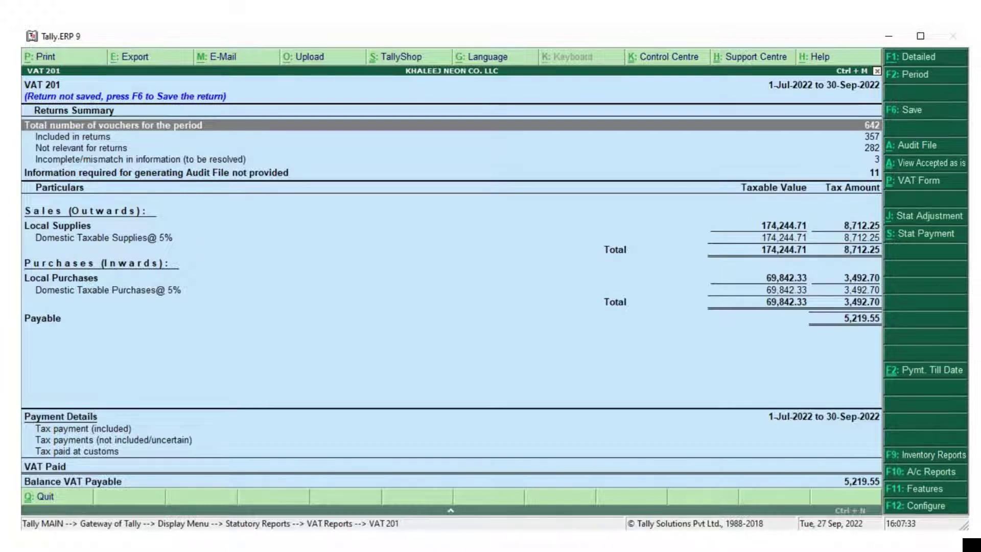
{"action": "key", "text": "Return"}
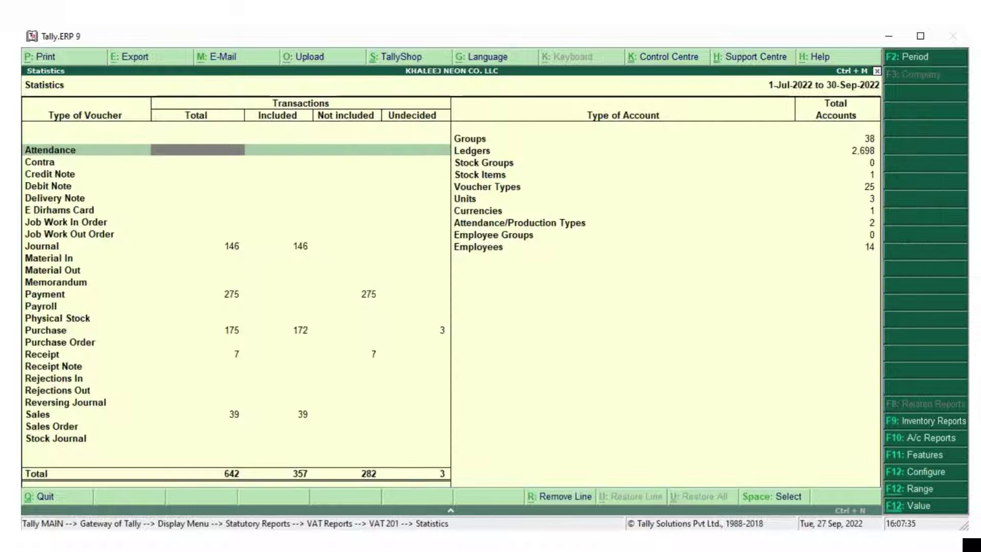
Review the 642 vouchers by type, including 172 included Purchase vouchers, then return to VAT 201
{"action": "key", "text": "Down"}
{"action": "key", "text": "Down"}
{"action": "key", "text": "Down"}
{"action": "key", "text": "Down"}
{"action": "key", "text": "Down"}
{"action": "key", "text": "Down"}
{"action": "key", "text": "Down"}
{"action": "key", "text": "Down"}
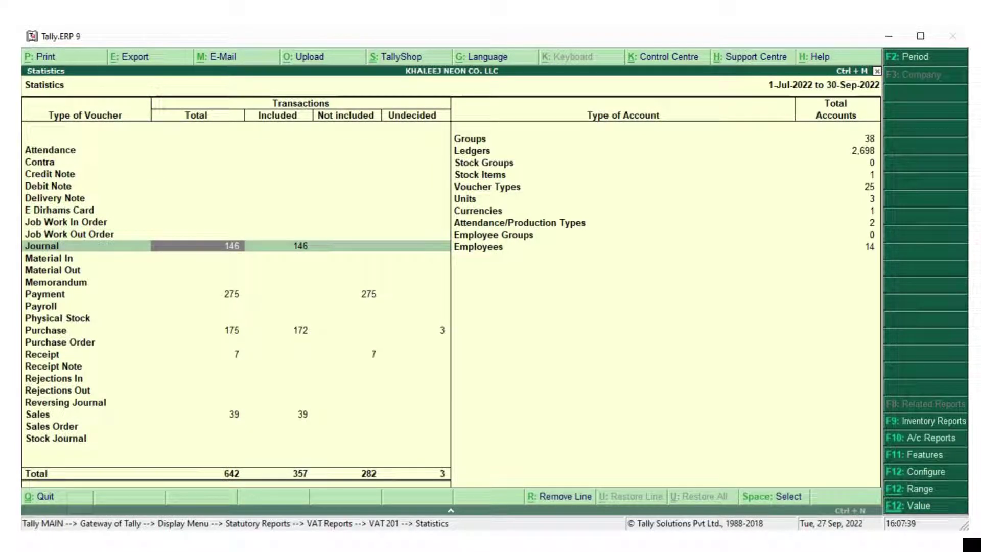
{"action": "key", "text": "Down"}
{"action": "key", "text": "Down"}
{"action": "key", "text": "Down"}
{"action": "key", "text": "Down"}
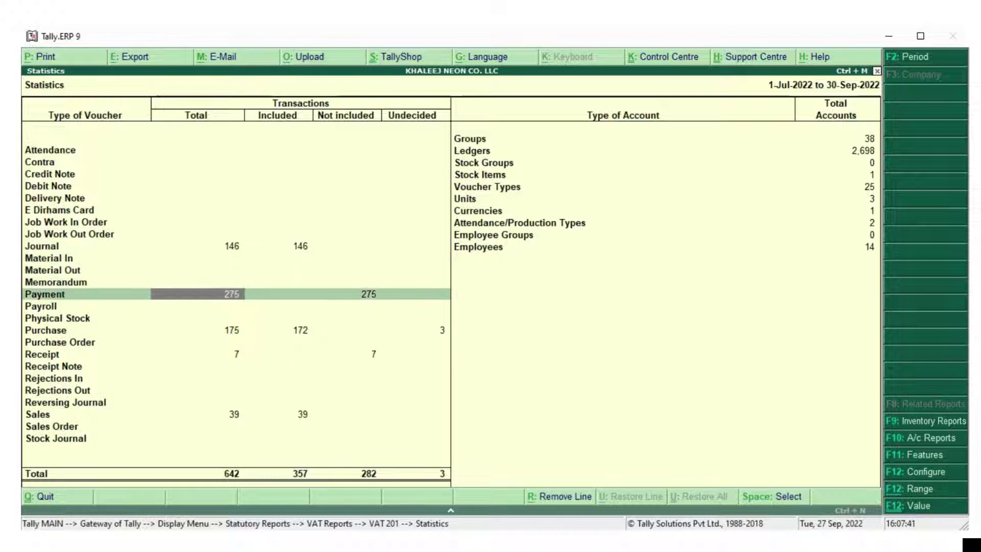
{"action": "key", "text": "Down"}
{"action": "key", "text": "Down"}
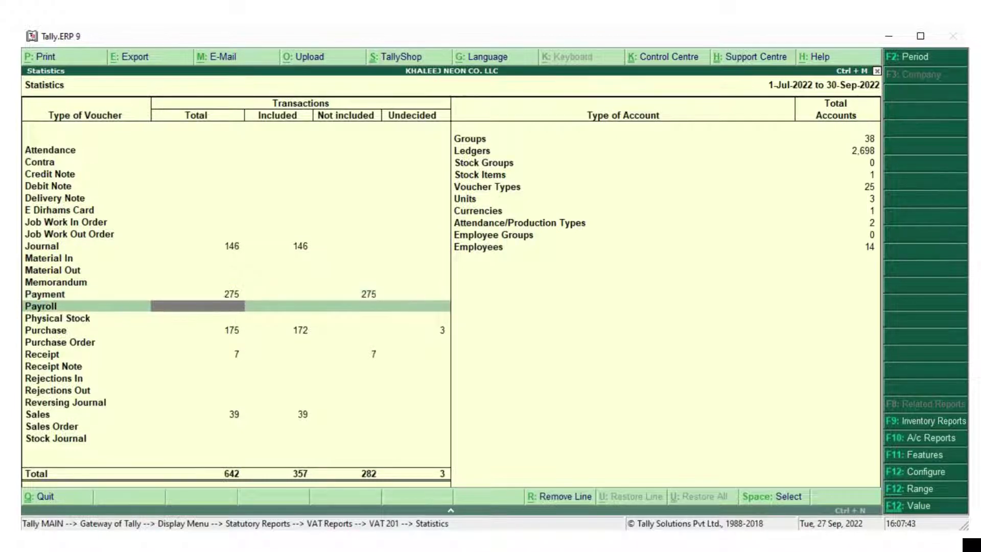
{"action": "key", "text": "Down"}
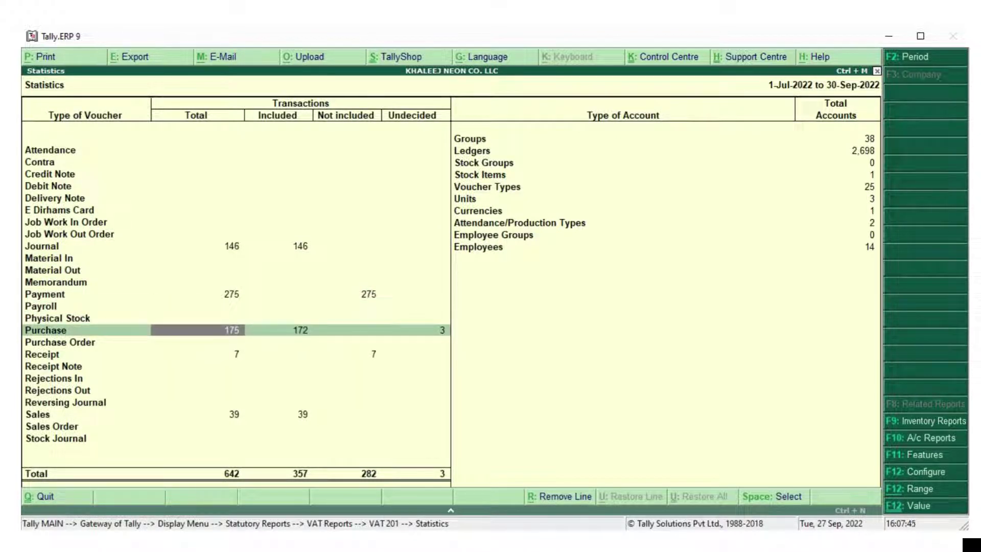
{"action": "key", "text": "Right"}
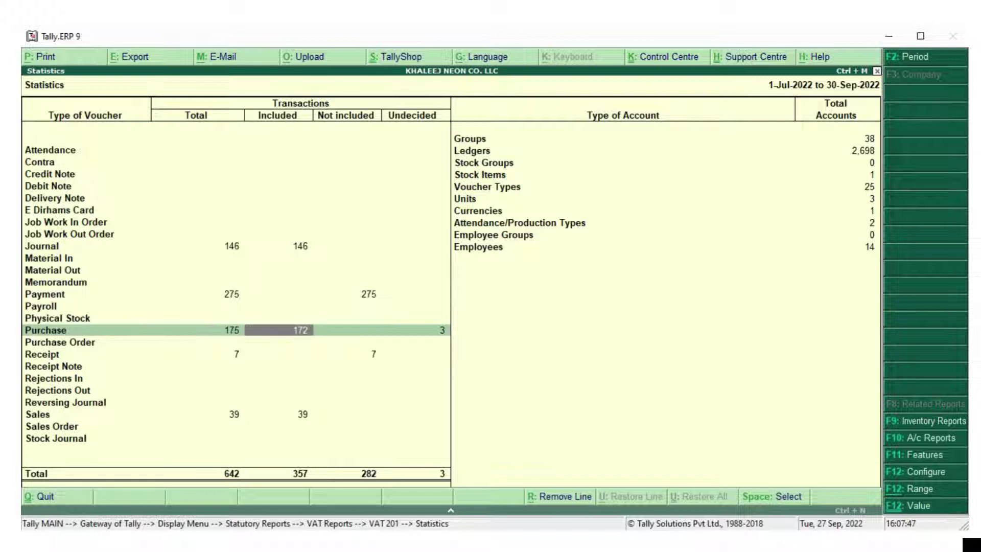
{"action": "key", "text": "Left"}
{"action": "key", "text": "Right"}
{"action": "key", "text": "Left"}
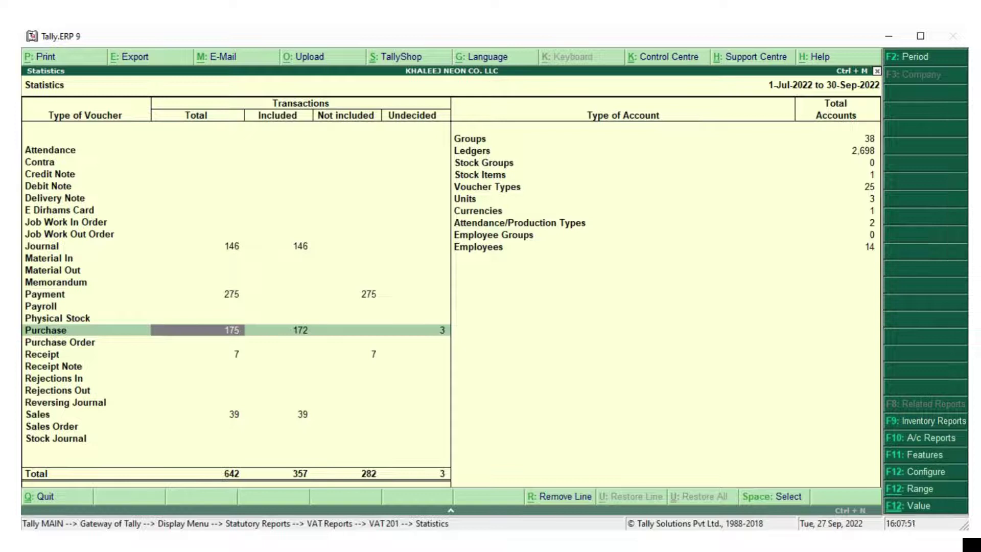
{"action": "key", "text": "Down"}
{"action": "key", "text": "Down"}
{"action": "key", "text": "Down"}
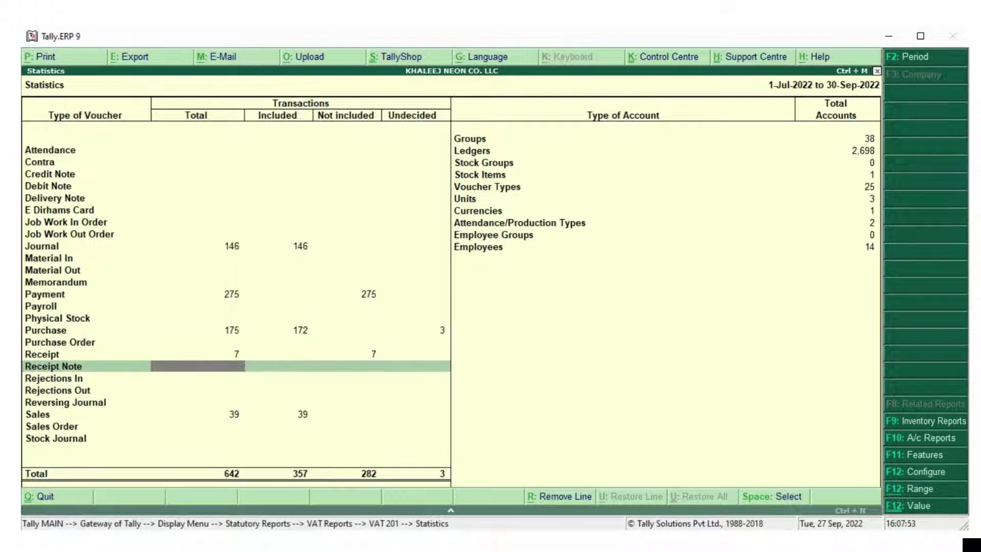
{"action": "key", "text": "Down"}
{"action": "key", "text": "Down"}
{"action": "key", "text": "Down"}
{"action": "key", "text": "Down"}
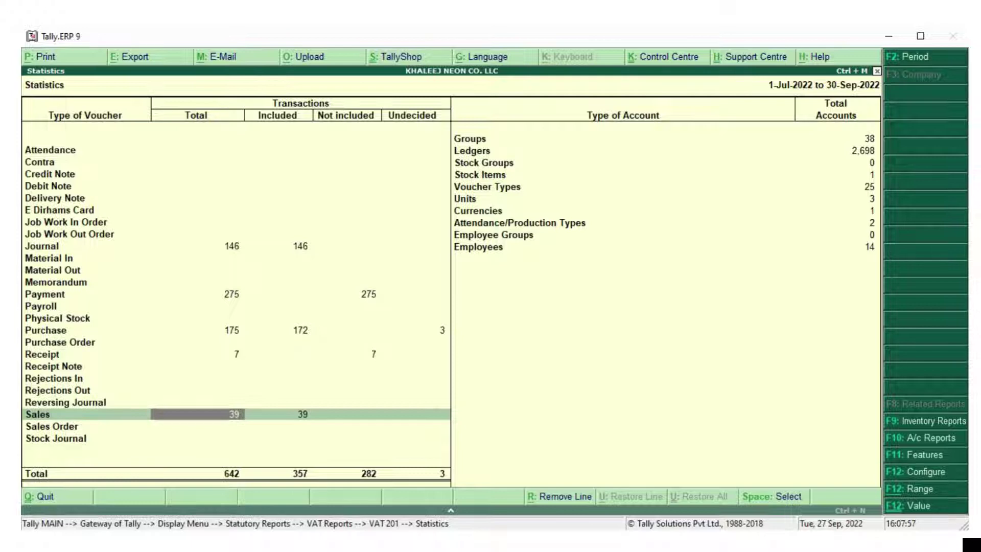
{"action": "key", "text": "Escape"}
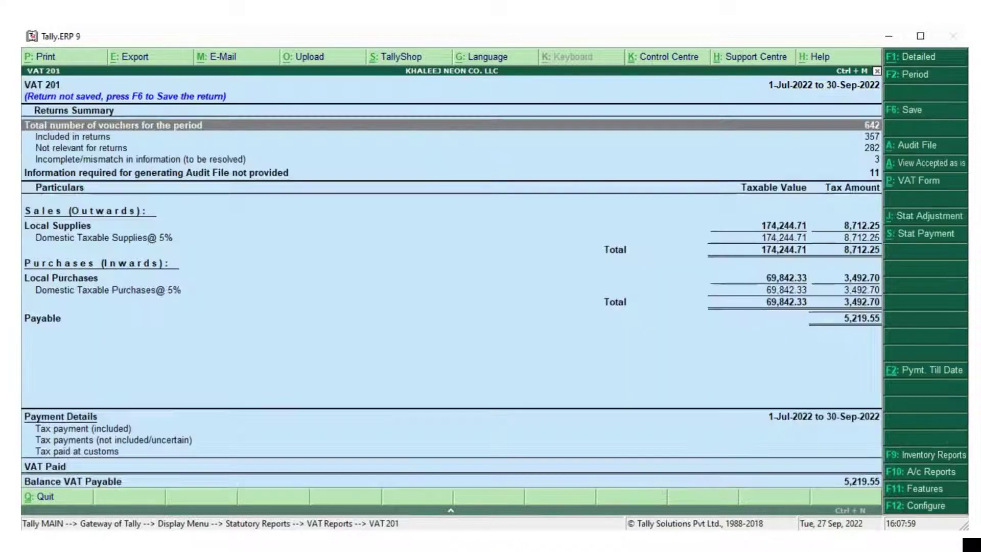
Open the Included in returns summary and browse the 39 included Sales vouchers
{"action": "key", "text": "Down"}
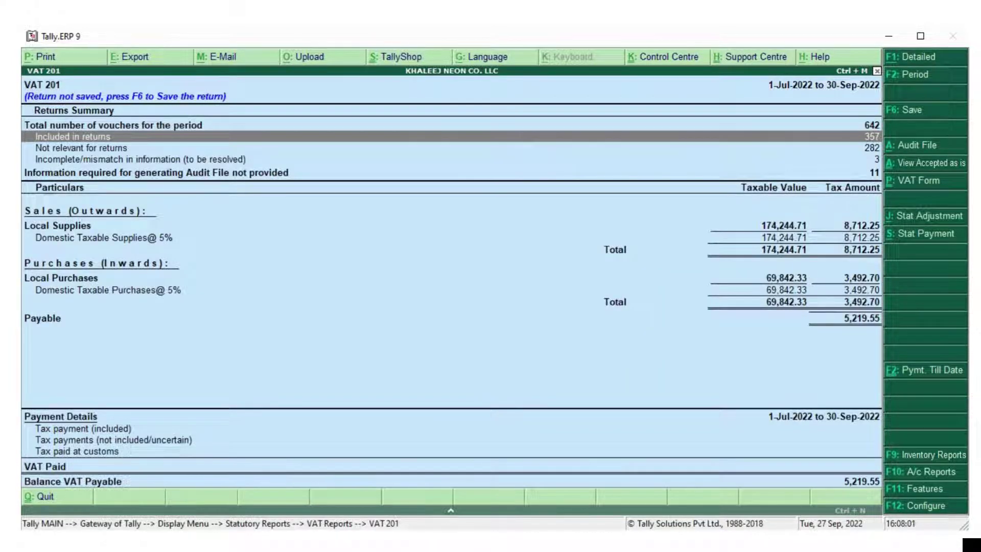
{"action": "key", "text": "Return"}
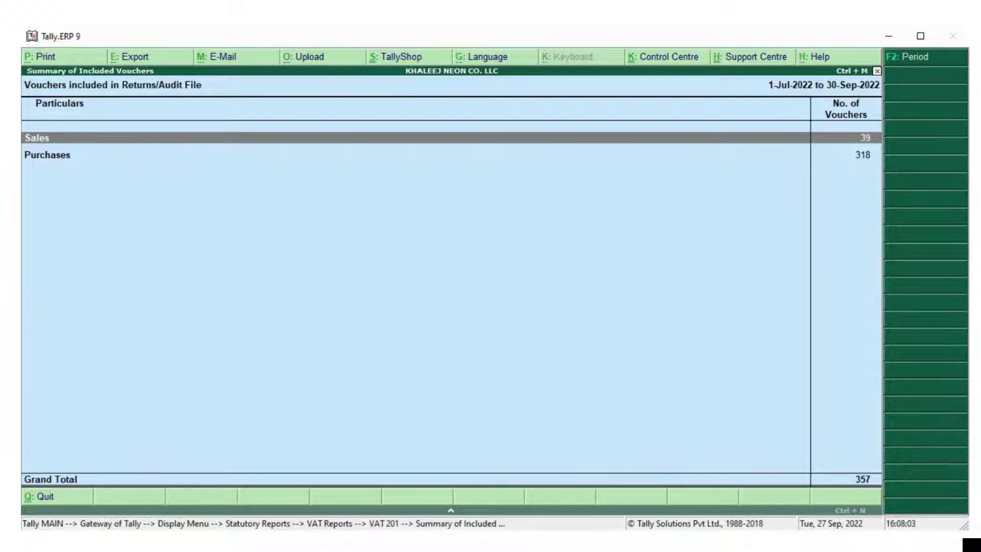
{"action": "key", "text": "Return"}
{"action": "key", "text": "Down"}
{"action": "key", "text": "Down"}
{"action": "key", "text": "Down"}
{"action": "key", "text": "Down"}
{"action": "key", "text": "Down"}
{"action": "key", "text": "Down"}
{"action": "key", "text": "Down"}
{"action": "key", "text": "Down"}
{"action": "key", "text": "Down"}
{"action": "key", "text": "Down"}
{"action": "key", "text": "Down"}
{"action": "key", "text": "Down"}
{"action": "key", "text": "Down"}
{"action": "key", "text": "Down"}
{"action": "key", "text": "Down"}
{"action": "key", "text": "Down"}
{"action": "key", "text": "Down"}
{"action": "key", "text": "Down"}
{"action": "key", "text": "Down"}
{"action": "key", "text": "Down"}
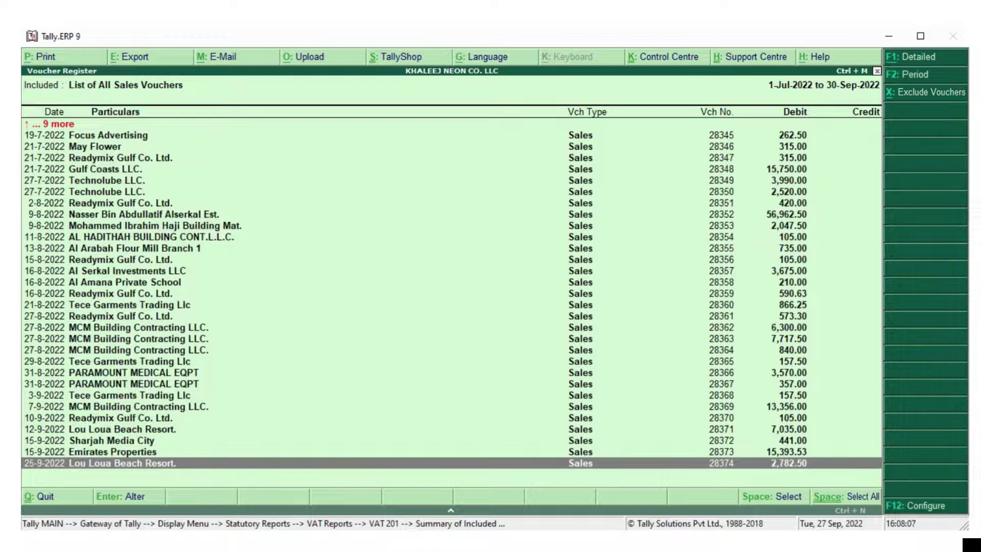
{"action": "key", "text": "Escape"}
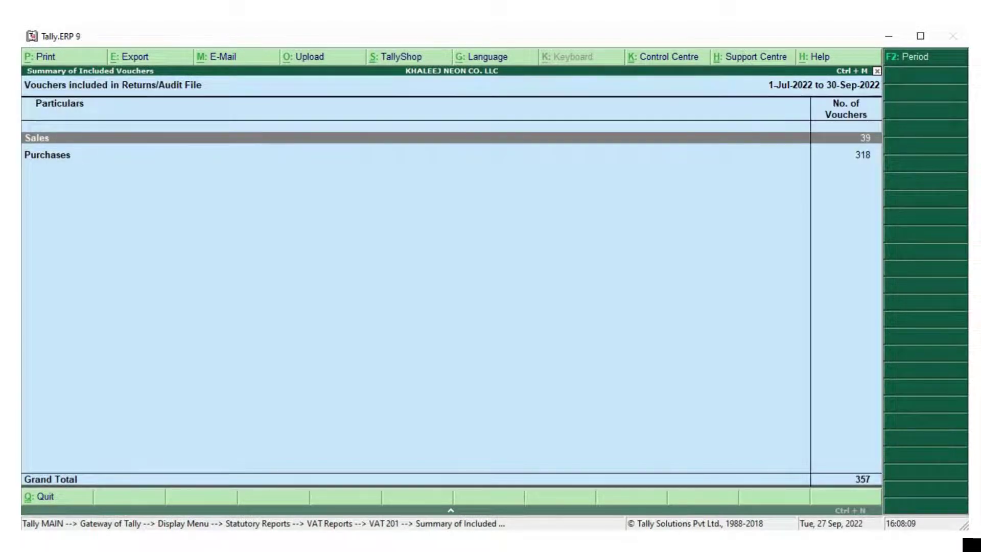
Browse the 318 included Purchase vouchers and go back to the summary
{"action": "key", "text": "Down"}
{"action": "key", "text": "Return"}
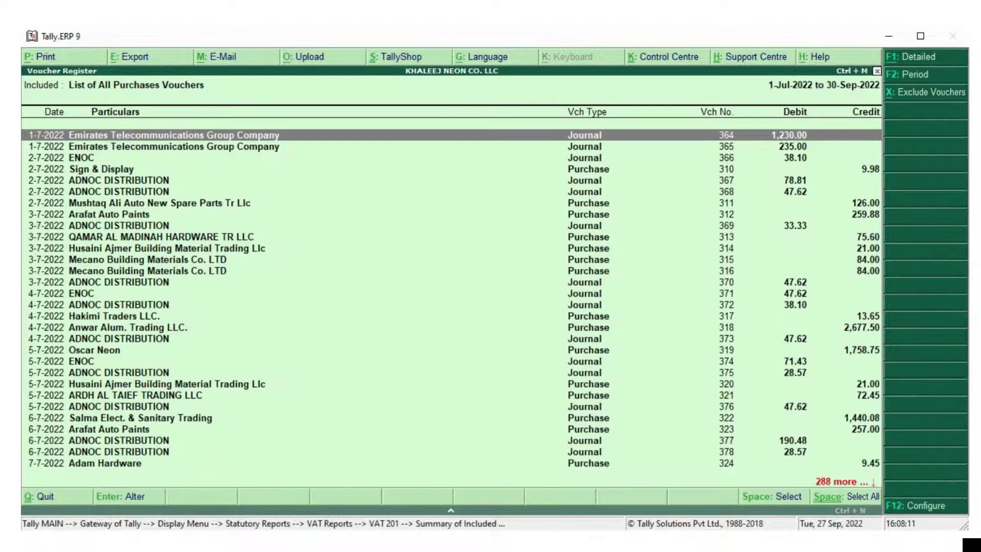
{"action": "key", "text": "Down"}
{"action": "key", "text": "Down"}
{"action": "key", "text": "Down"}
{"action": "key", "text": "Down"}
{"action": "key", "text": "Down"}
{"action": "key", "text": "Down"}
{"action": "key", "text": "Down"}
{"action": "key", "text": "Down"}
{"action": "key", "text": "Down"}
{"action": "key", "text": "Down"}
{"action": "key", "text": "Down"}
{"action": "key", "text": "Down"}
{"action": "key", "text": "Down"}
{"action": "key", "text": "Down"}
{"action": "key", "text": "Down"}
{"action": "key", "text": "Down"}
{"action": "key", "text": "Down"}
{"action": "key", "text": "Down"}
{"action": "key", "text": "Down"}
{"action": "key", "text": "Down"}
{"action": "key", "text": "Down"}
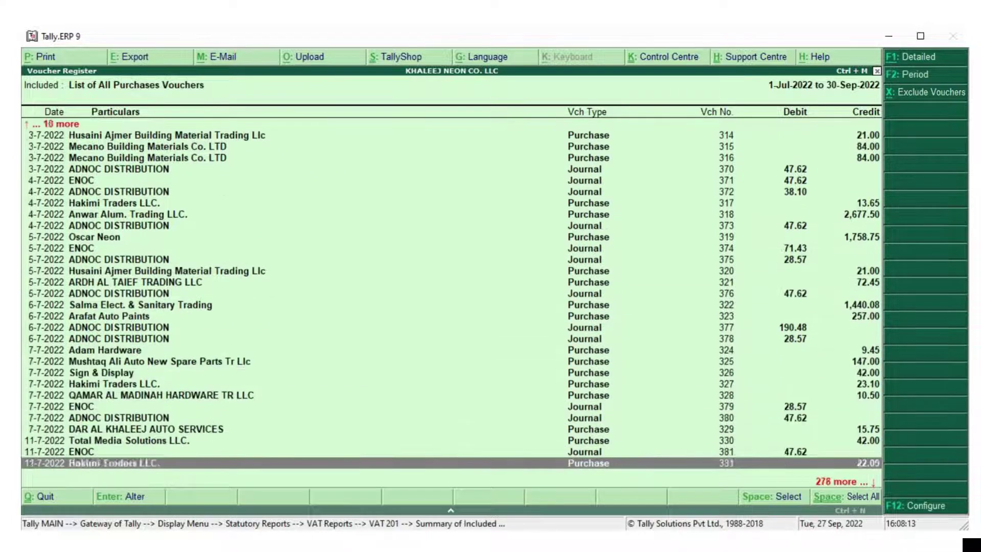
{"action": "key", "text": "Down"}
{"action": "key", "text": "Down"}
{"action": "key", "text": "Down"}
{"action": "key", "text": "Down"}
{"action": "key", "text": "Down"}
{"action": "key", "text": "Down"}
{"action": "key", "text": "Down"}
{"action": "key", "text": "Down"}
{"action": "key", "text": "Down"}
{"action": "key", "text": "Down"}
{"action": "key", "text": "Down"}
{"action": "key", "text": "Down"}
{"action": "key", "text": "Down"}
{"action": "key", "text": "Down"}
{"action": "key", "text": "Down"}
{"action": "key", "text": "Down"}
{"action": "key", "text": "Down"}
{"action": "key", "text": "Down"}
{"action": "key", "text": "Down"}
{"action": "key", "text": "Down"}
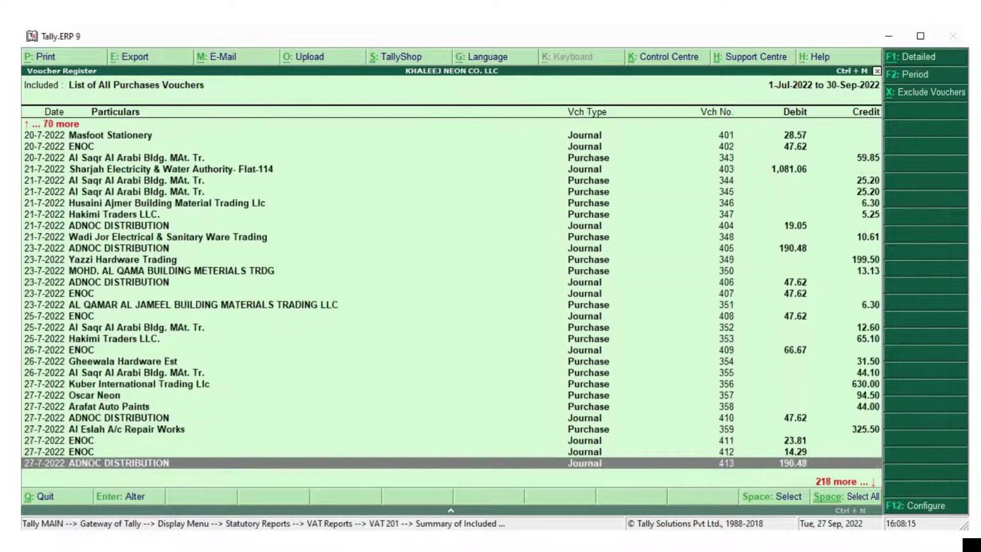
{"action": "key", "text": "Down"}
{"action": "key", "text": "Down"}
{"action": "key", "text": "Down"}
{"action": "key", "text": "Down"}
{"action": "key", "text": "Down"}
{"action": "key", "text": "Down"}
{"action": "key", "text": "Down"}
{"action": "key", "text": "Down"}
{"action": "key", "text": "Down"}
{"action": "key", "text": "Down"}
{"action": "key", "text": "Down"}
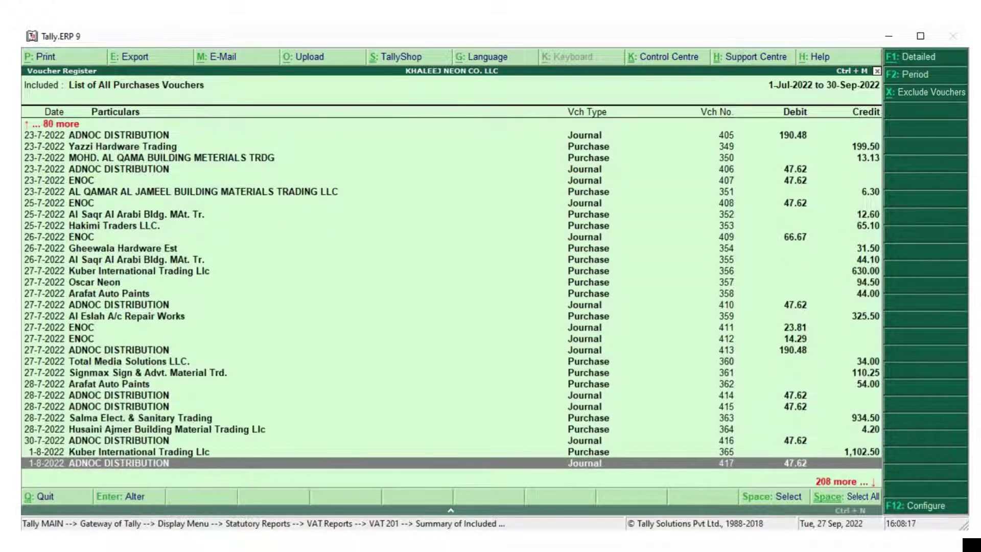
{"action": "key", "text": "Down"}
{"action": "key", "text": "Down"}
{"action": "key", "text": "Down"}
{"action": "key", "text": "Down"}
{"action": "key", "text": "Down"}
{"action": "key", "text": "Down"}
{"action": "key", "text": "Down"}
{"action": "key", "text": "Down"}
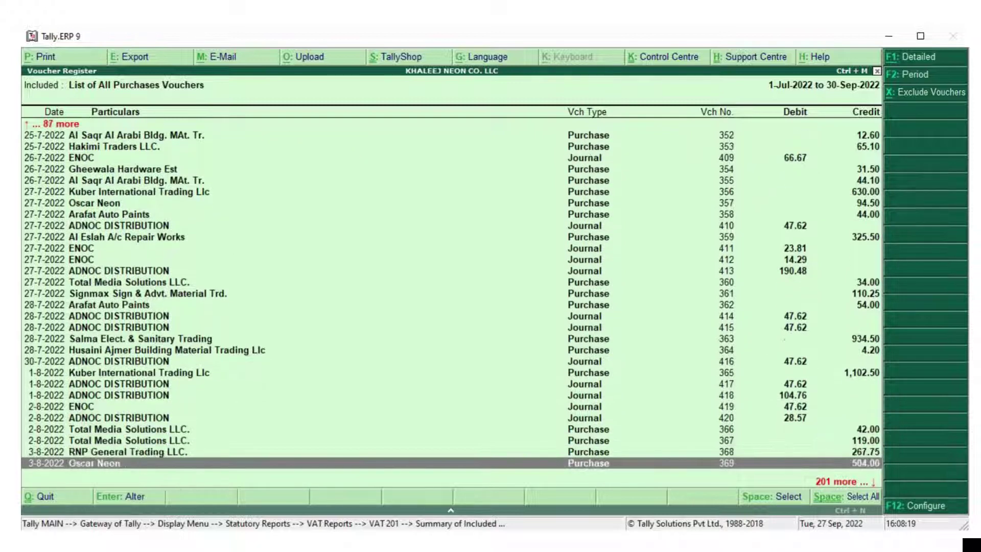
{"action": "key", "text": "Down"}
{"action": "key", "text": "Down"}
{"action": "key", "text": "Down"}
{"action": "key", "text": "Down"}
{"action": "key", "text": "Down"}
{"action": "key", "text": "Escape"}
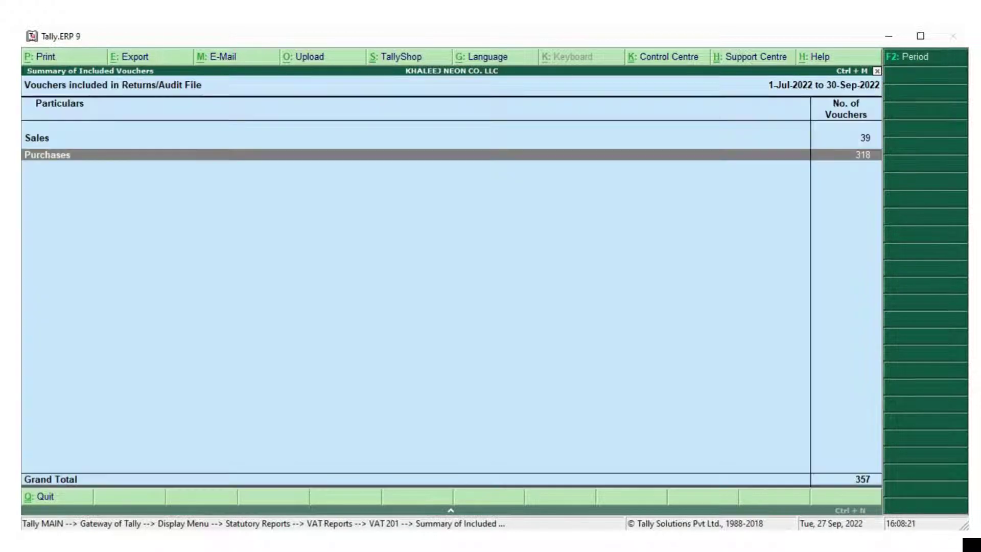
Open 'Not relevant for returns', expand No VAT Implications, and open the Payment vouchers
{"action": "key", "text": "Escape"}
{"action": "key", "text": "Down"}
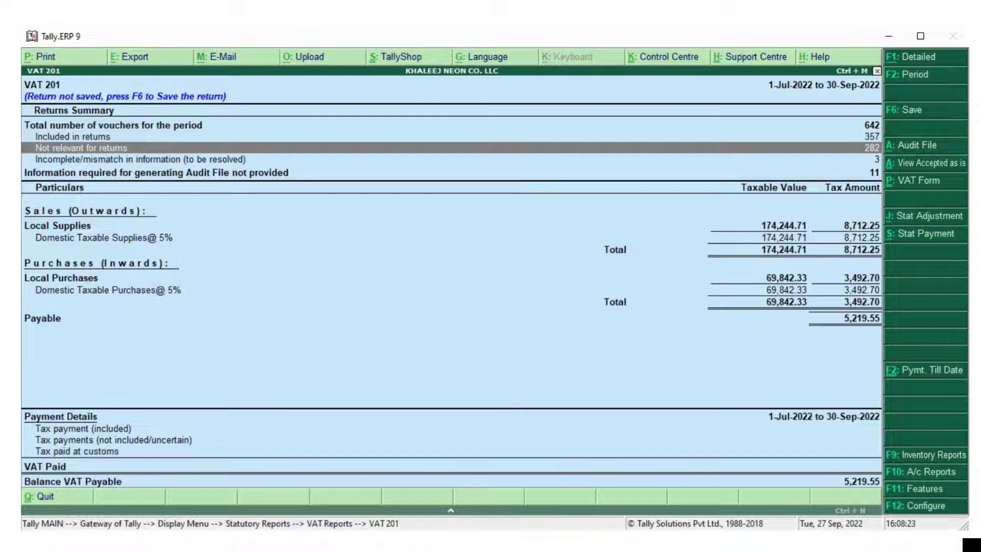
{"action": "key", "text": "Return"}
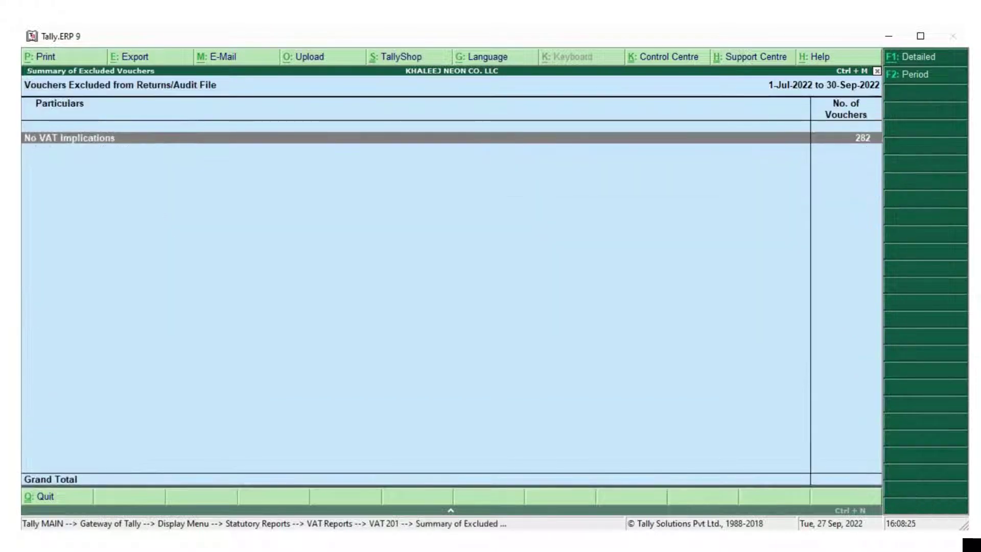
{"action": "key", "text": "Return"}
{"action": "key", "text": "Down"}
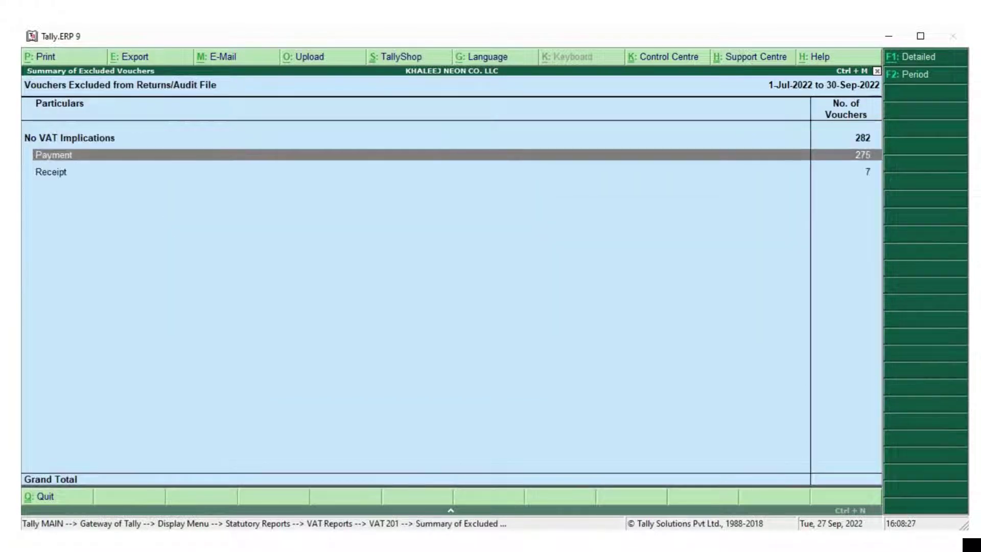
{"action": "key", "text": "Return"}
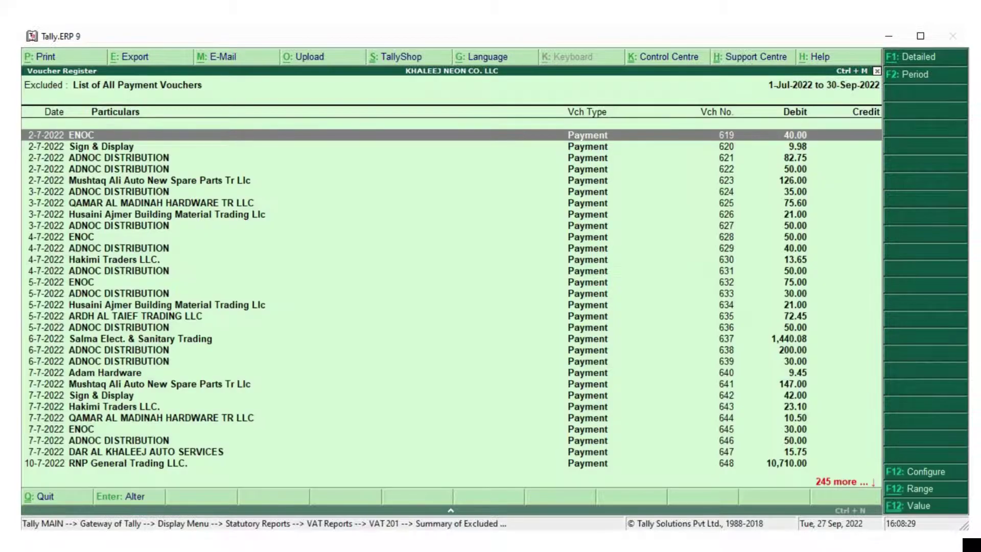
Browse the 275 excluded Payment vouchers and return to the excluded summary
{"action": "key", "text": "Down"}
{"action": "key", "text": "Down"}
{"action": "key", "text": "Down"}
{"action": "key", "text": "Down"}
{"action": "key", "text": "Down"}
{"action": "key", "text": "Down"}
{"action": "key", "text": "Down"}
{"action": "key", "text": "Down"}
{"action": "key", "text": "Down"}
{"action": "key", "text": "Down"}
{"action": "key", "text": "Down"}
{"action": "key", "text": "Down"}
{"action": "key", "text": "Down"}
{"action": "key", "text": "Down"}
{"action": "key", "text": "Down"}
{"action": "key", "text": "Down"}
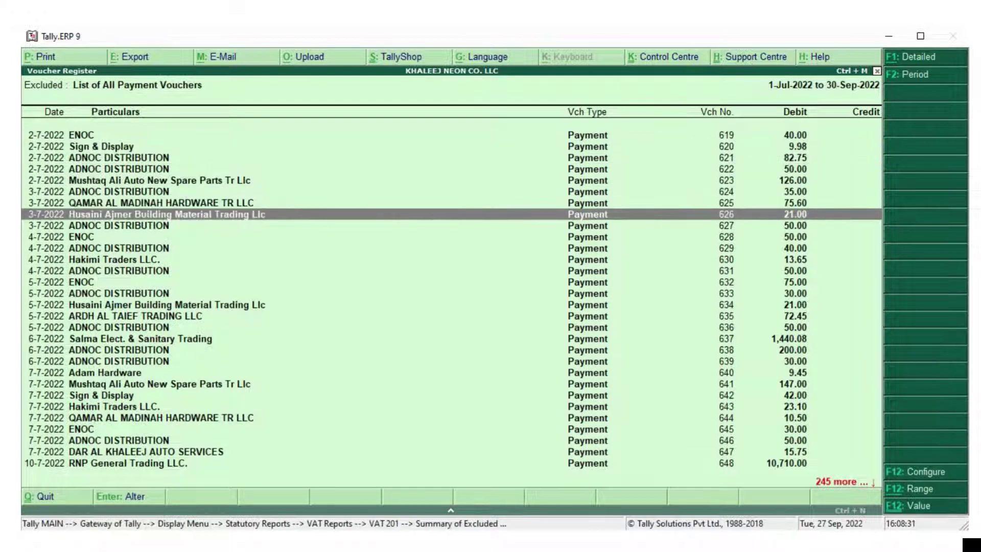
{"action": "key", "text": "Down"}
{"action": "key", "text": "Down"}
{"action": "key", "text": "Down"}
{"action": "key", "text": "Down"}
{"action": "key", "text": "Down"}
{"action": "key", "text": "Down"}
{"action": "key", "text": "Down"}
{"action": "key", "text": "Down"}
{"action": "key", "text": "Down"}
{"action": "key", "text": "Down"}
{"action": "key", "text": "Down"}
{"action": "key", "text": "Down"}
{"action": "key", "text": "Down"}
{"action": "key", "text": "Down"}
{"action": "key", "text": "Down"}
{"action": "key", "text": "Down"}
{"action": "key", "text": "Down"}
{"action": "key", "text": "Down"}
{"action": "key", "text": "Down"}
{"action": "key", "text": "Down"}
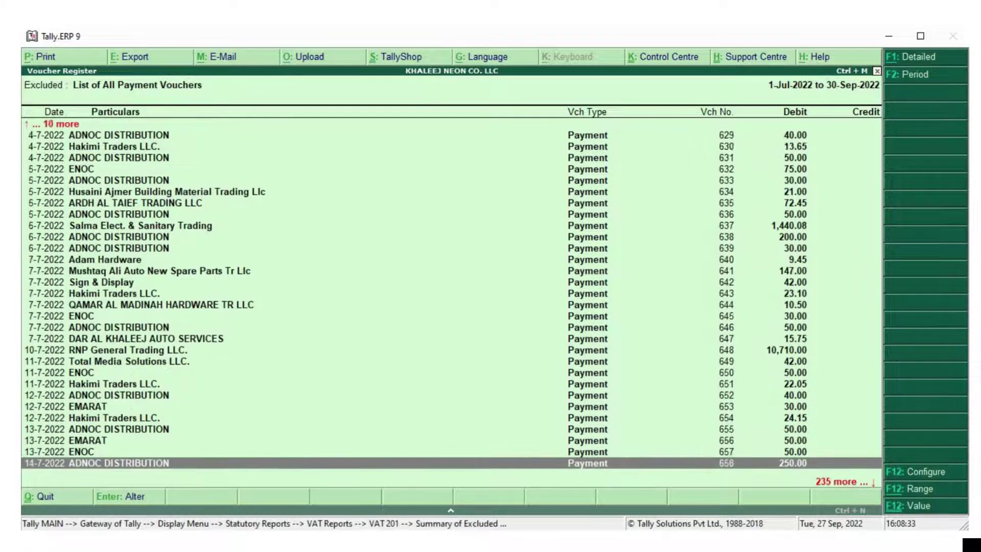
{"action": "key", "text": "Down"}
{"action": "key", "text": "Down"}
{"action": "key", "text": "Down"}
{"action": "key", "text": "Down"}
{"action": "key", "text": "Down"}
{"action": "key", "text": "Down"}
{"action": "key", "text": "Down"}
{"action": "key", "text": "Down"}
{"action": "key", "text": "Down"}
{"action": "key", "text": "Down"}
{"action": "key", "text": "Down"}
{"action": "key", "text": "Down"}
{"action": "key", "text": "Down"}
{"action": "key", "text": "Down"}
{"action": "key", "text": "Down"}
{"action": "key", "text": "Down"}
{"action": "key", "text": "Down"}
{"action": "key", "text": "Down"}
{"action": "key", "text": "Down"}
{"action": "key", "text": "Down"}
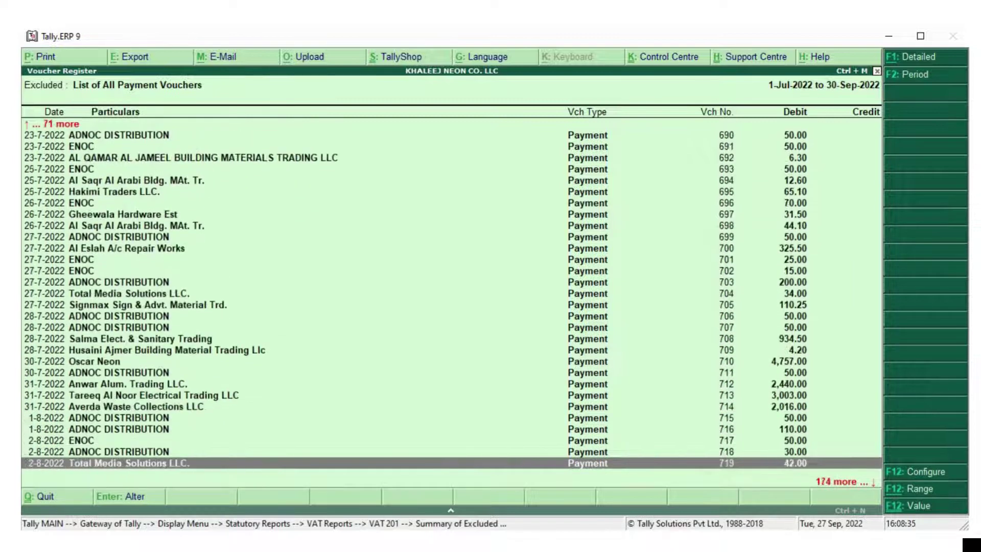
{"action": "key", "text": "Down"}
{"action": "key", "text": "Down"}
{"action": "key", "text": "Down"}
{"action": "key", "text": "Down"}
{"action": "key", "text": "Down"}
{"action": "key", "text": "Down"}
{"action": "key", "text": "Down"}
{"action": "key", "text": "Down"}
{"action": "key", "text": "Down"}
{"action": "key", "text": "Down"}
{"action": "key", "text": "Down"}
{"action": "key", "text": "Down"}
{"action": "key", "text": "Down"}
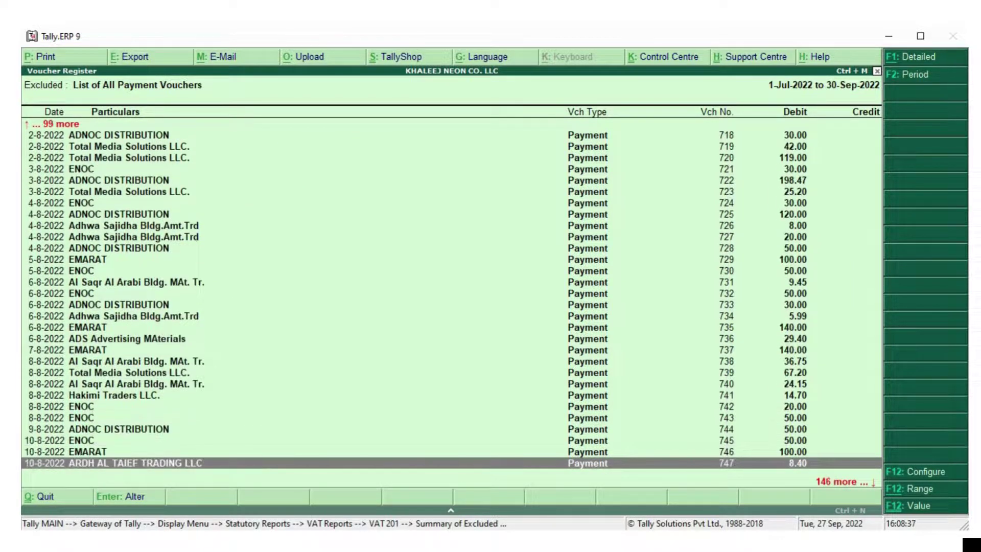
{"action": "key", "text": "Down"}
{"action": "key", "text": "Down"}
{"action": "key", "text": "Down"}
{"action": "key", "text": "Down"}
{"action": "key", "text": "Down"}
{"action": "key", "text": "Down"}
{"action": "key", "text": "Down"}
{"action": "key", "text": "Down"}
{"action": "key", "text": "Down"}
{"action": "key", "text": "Down"}
{"action": "key", "text": "Down"}
{"action": "key", "text": "Down"}
{"action": "key", "text": "Down"}
{"action": "key", "text": "Down"}
{"action": "key", "text": "Down"}
{"action": "key", "text": "Down"}
{"action": "key", "text": "Down"}
{"action": "key", "text": "Down"}
{"action": "key", "text": "Down"}
{"action": "key", "text": "Down"}
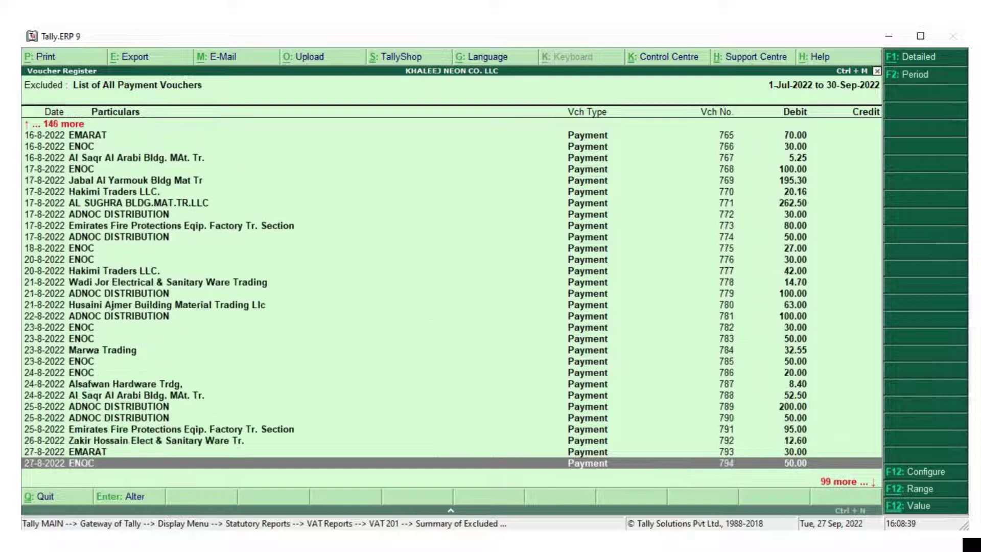
{"action": "key", "text": "Down"}
{"action": "key", "text": "Down"}
{"action": "key", "text": "Down"}
{"action": "key", "text": "Down"}
{"action": "key", "text": "Down"}
{"action": "key", "text": "Down"}
{"action": "key", "text": "Down"}
{"action": "key", "text": "Down"}
{"action": "key", "text": "Down"}
{"action": "key", "text": "Down"}
{"action": "key", "text": "Down"}
{"action": "key", "text": "Down"}
{"action": "key", "text": "Down"}
{"action": "key", "text": "Down"}
{"action": "key", "text": "Down"}
{"action": "key", "text": "Down"}
{"action": "key", "text": "Down"}
{"action": "key", "text": "Down"}
{"action": "key", "text": "Down"}
{"action": "key", "text": "Down"}
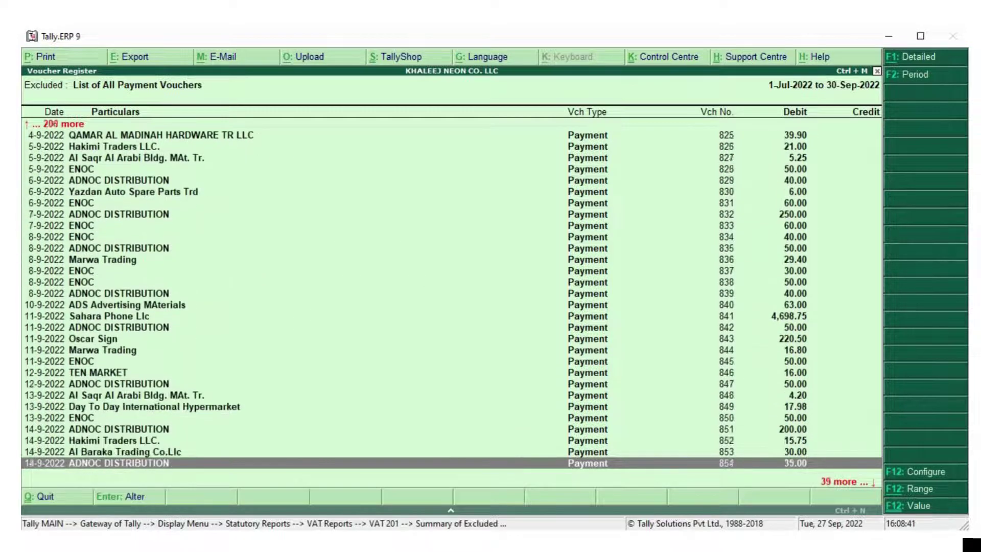
{"action": "key", "text": "Down"}
{"action": "key", "text": "Down"}
{"action": "key", "text": "Down"}
{"action": "key", "text": "Down"}
{"action": "key", "text": "Down"}
{"action": "key", "text": "Down"}
{"action": "key", "text": "Down"}
{"action": "key", "text": "Down"}
{"action": "key", "text": "Down"}
{"action": "key", "text": "Down"}
{"action": "key", "text": "Down"}
{"action": "key", "text": "Down"}
{"action": "key", "text": "Down"}
{"action": "key", "text": "Down"}
{"action": "key", "text": "Down"}
{"action": "key", "text": "Down"}
{"action": "key", "text": "Down"}
{"action": "key", "text": "Down"}
{"action": "key", "text": "Down"}
{"action": "key", "text": "Down"}
{"action": "key", "text": "Escape"}
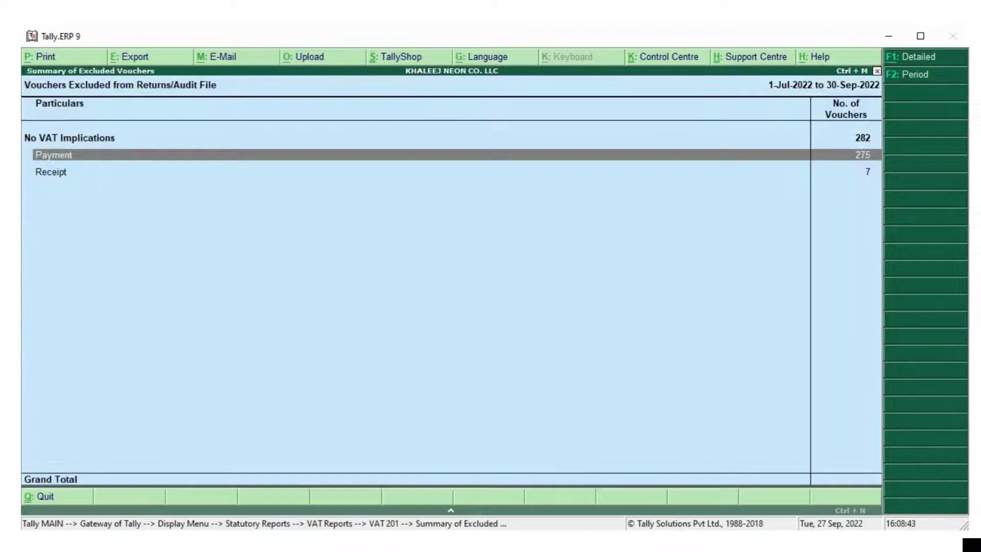
Review the 7 excluded Receipt vouchers and close their list
{"action": "key", "text": "Down"}
{"action": "key", "text": "Return"}
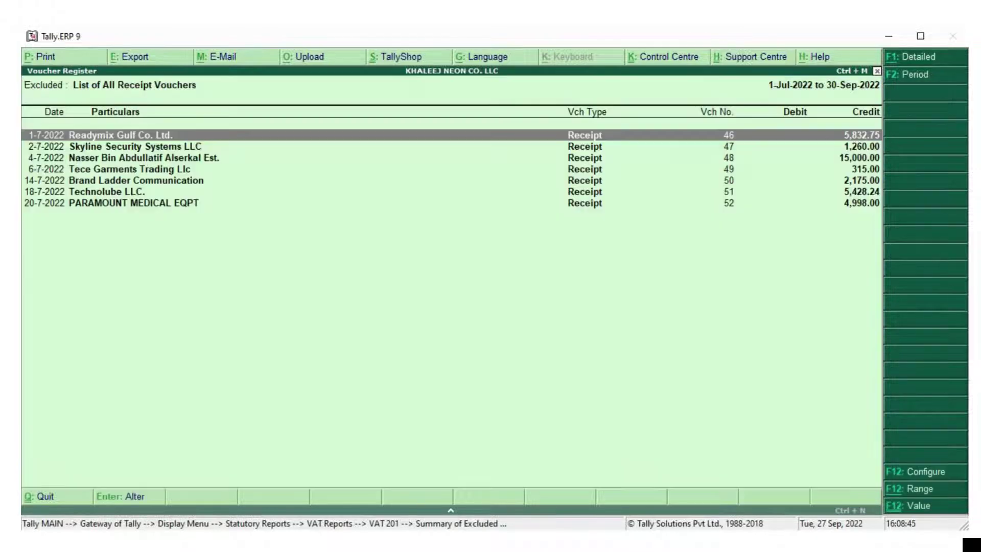
{"action": "key", "text": "Down"}
{"action": "key", "text": "Down"}
{"action": "key", "text": "Down"}
{"action": "key", "text": "Down"}
{"action": "key", "text": "Down"}
{"action": "key", "text": "Down"}
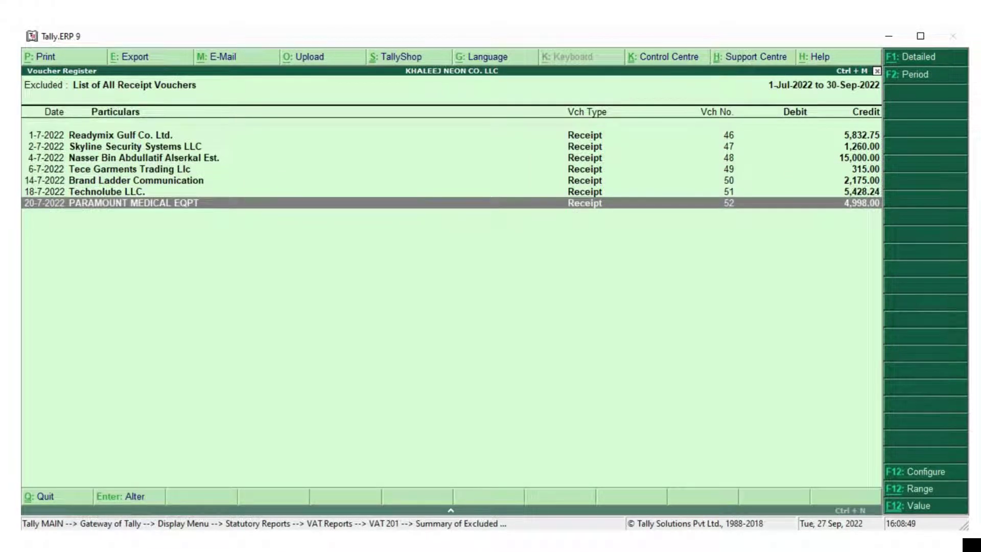
{"action": "key", "text": "Escape"}
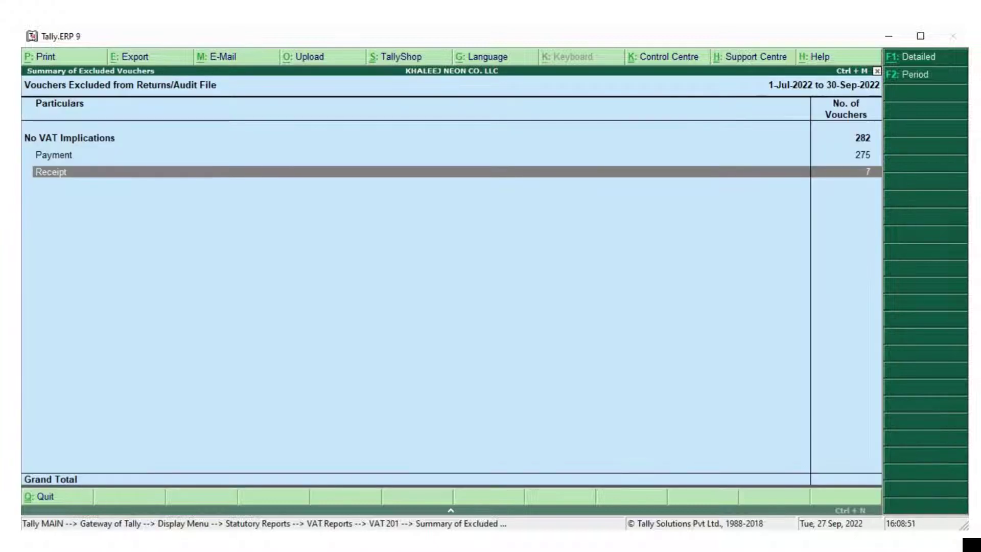
From VAT 201, open the 'Mismatch due to tax amount' list of three purchase vouchers
{"action": "key", "text": "Escape"}
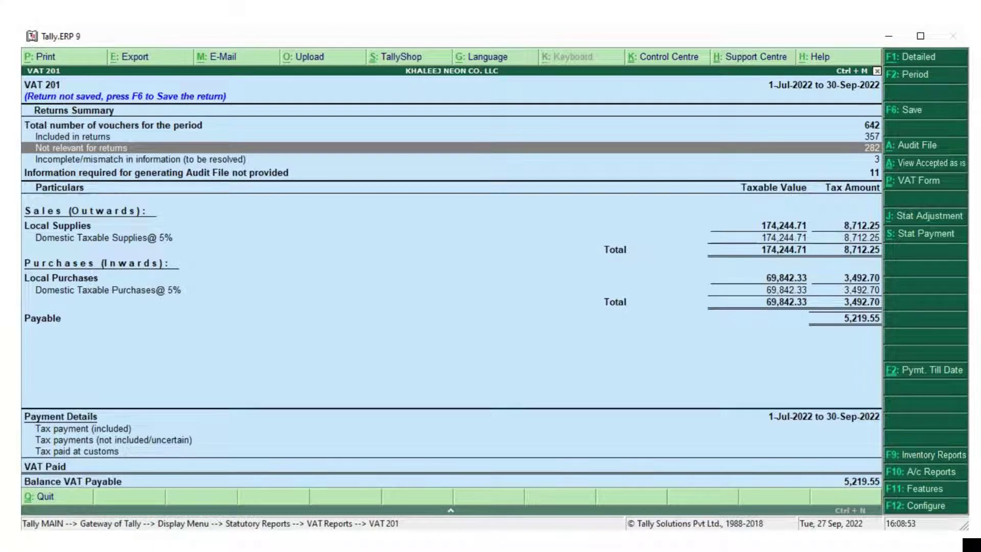
{"action": "left_click", "coordinate": [140, 159]}
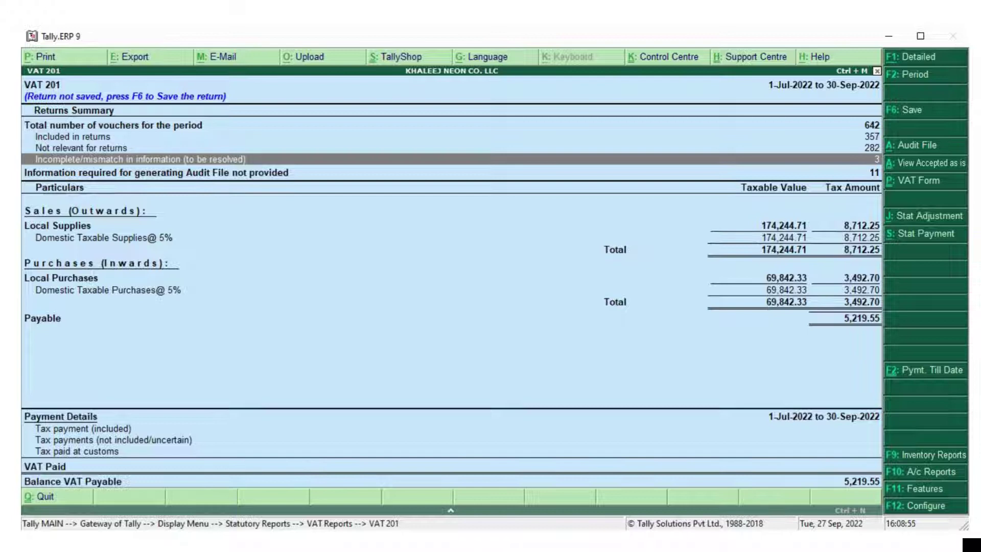
{"action": "key", "text": "Return"}
{"action": "left_click", "coordinate": [134, 172]}
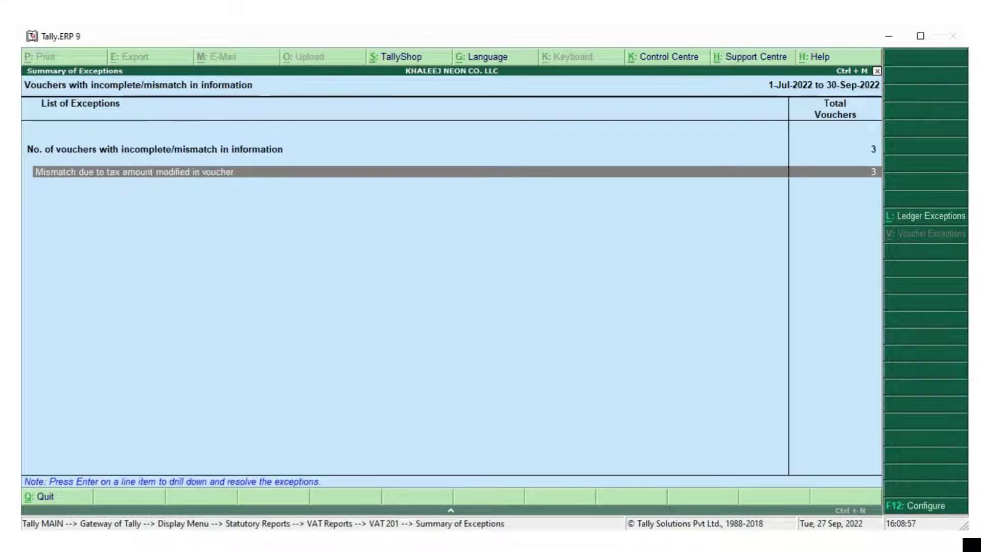
{"action": "key", "text": "Return"}
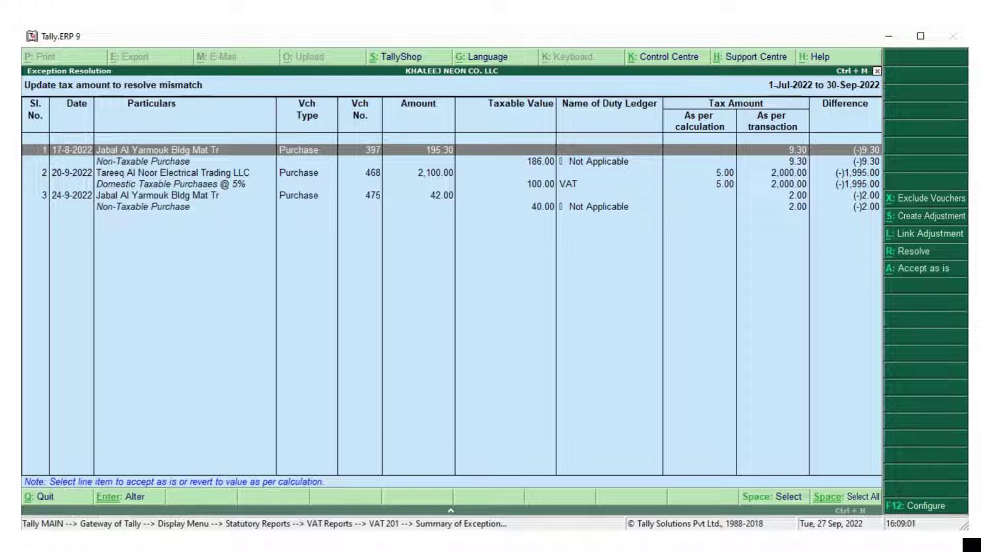
Inspect the two Jabal Al Yarmouk vouchers and the Tareeq voucher's mismatched purchase lines
{"action": "key", "text": "Down"}
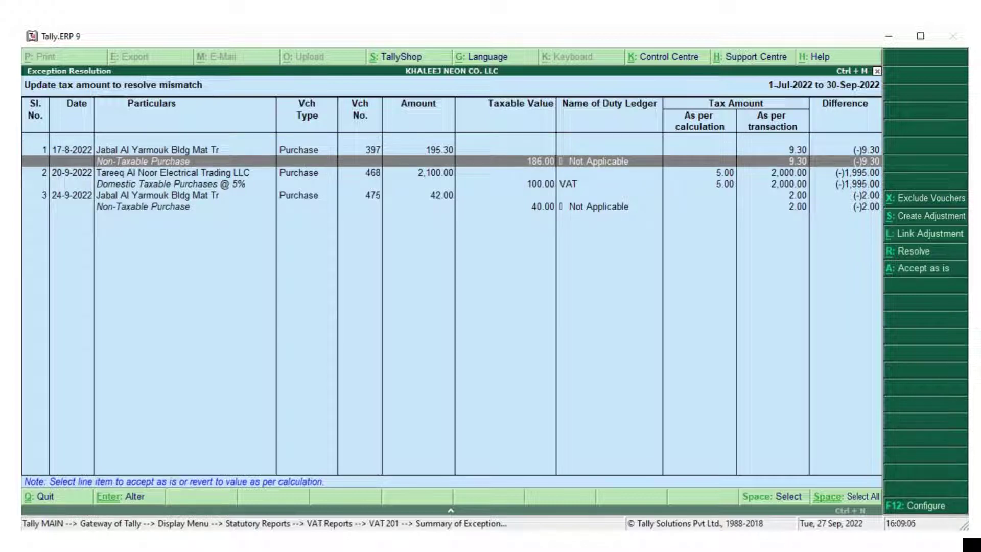
{"action": "key", "text": "Up"}
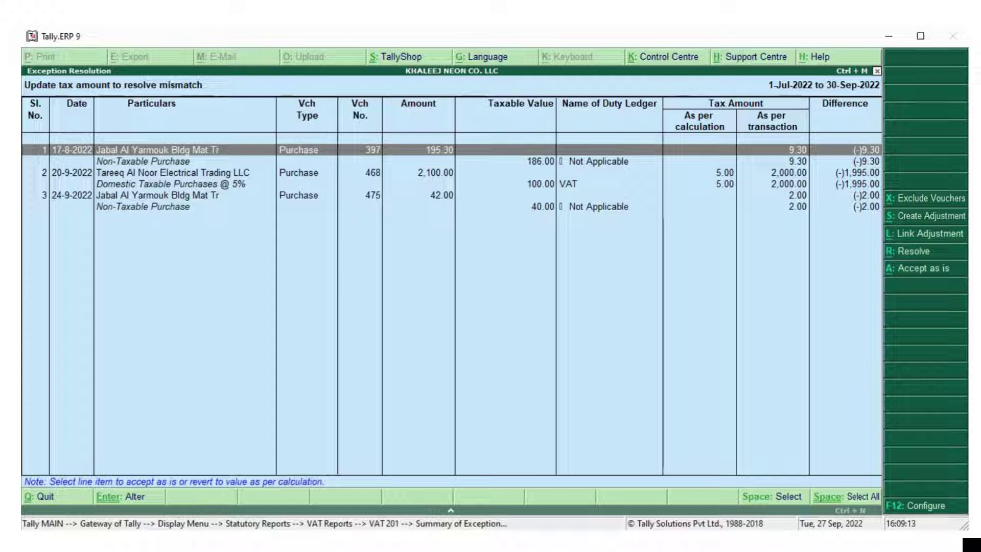
{"action": "key", "text": "Down"}
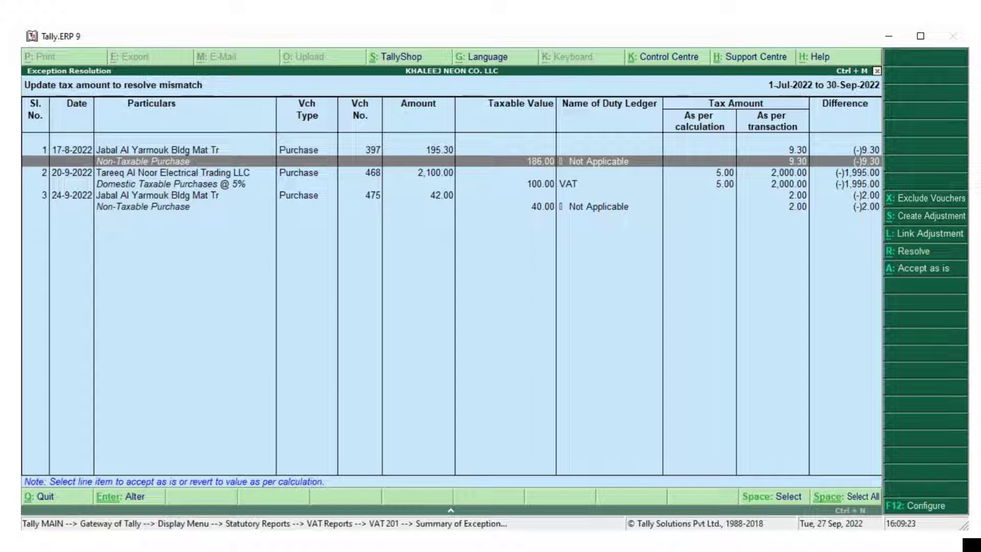
{"action": "left_click", "coordinate": [154, 149]}
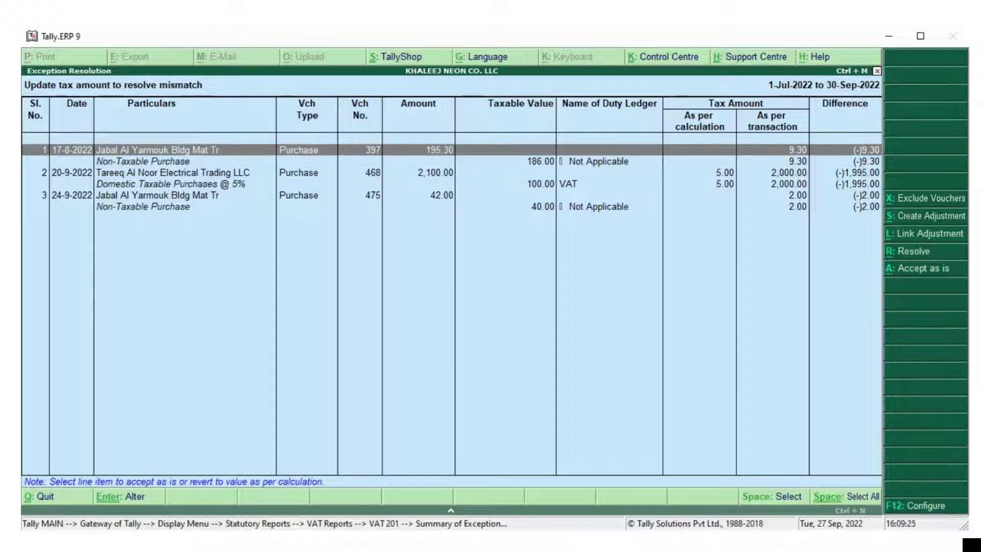
{"action": "left_click", "coordinate": [143, 161]}
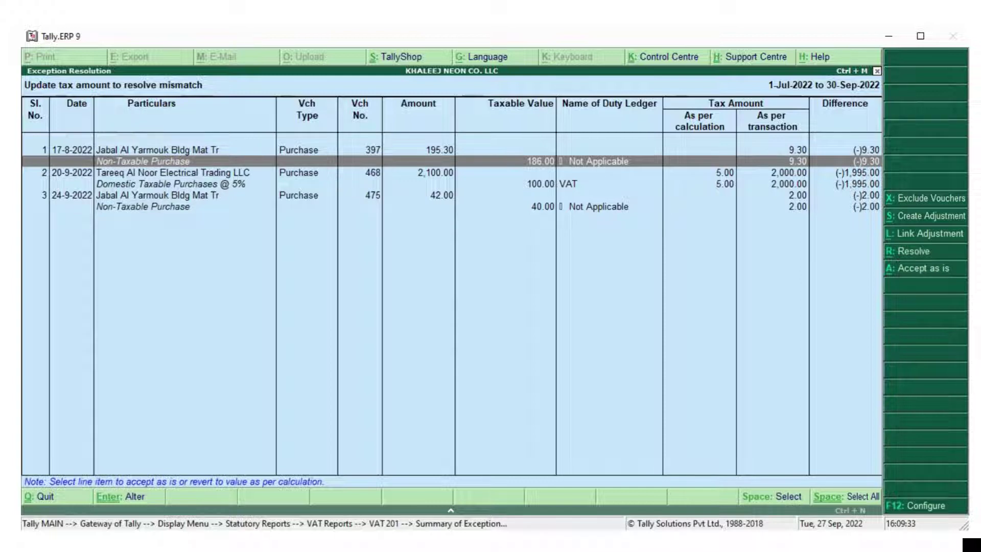
{"action": "key", "text": "Down"}
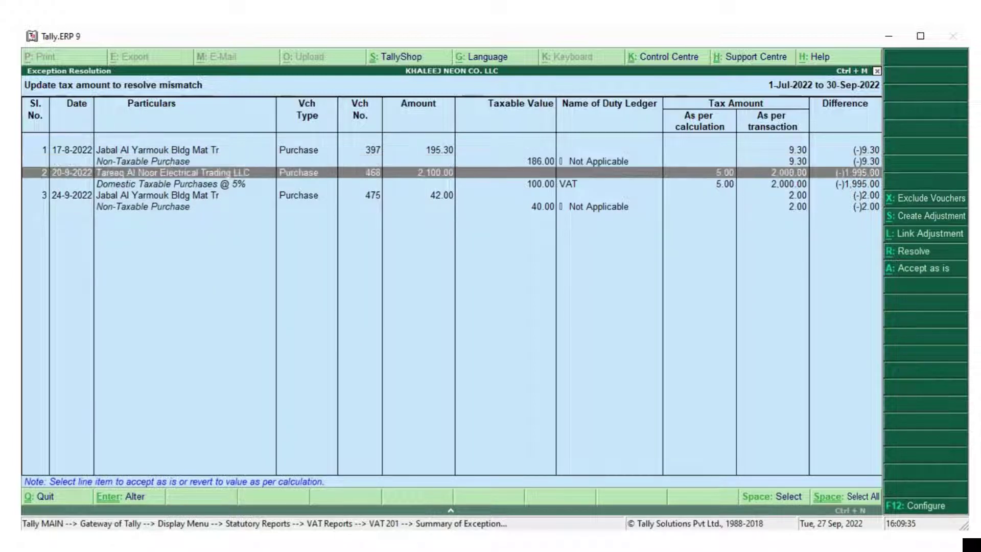
{"action": "key", "text": "Down"}
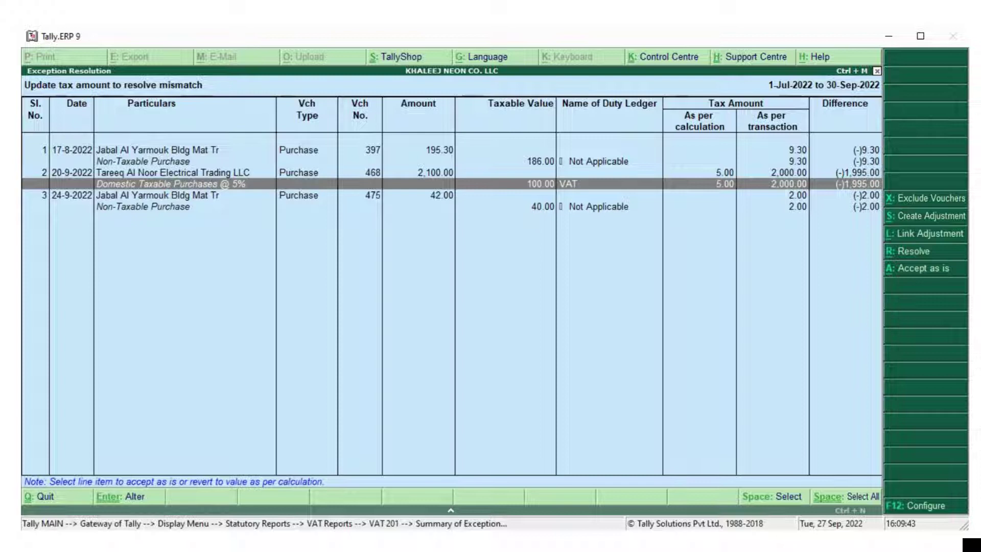
{"action": "key", "text": "Down"}
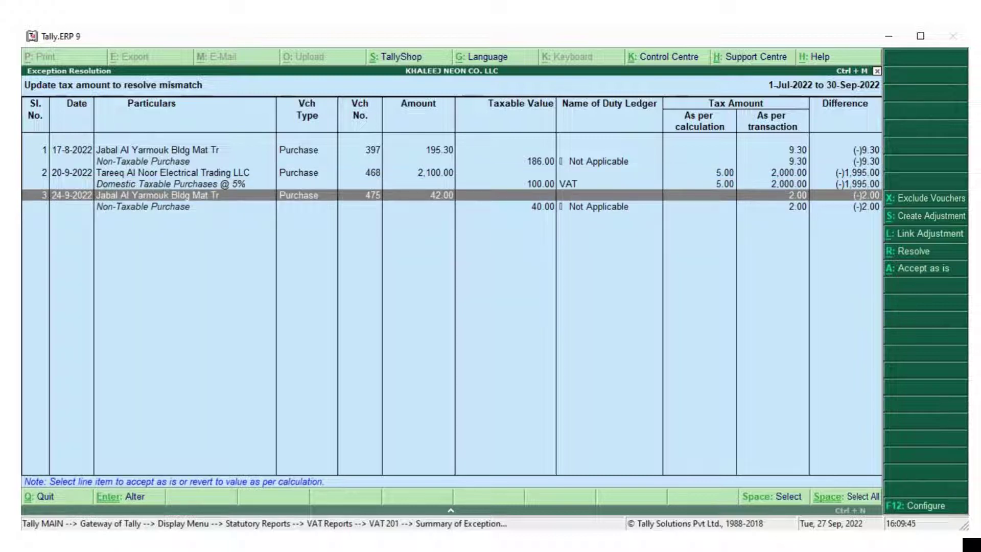
{"action": "key", "text": "Down"}
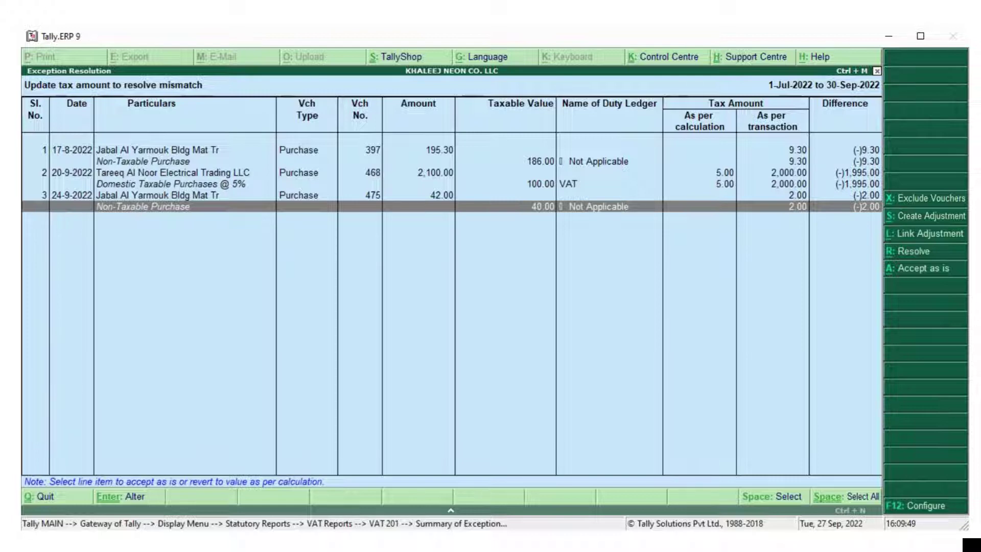
Scroll through the VAT 201 figures from domestic taxable supplies to the tax payment details
{"action": "key", "text": "Escape"}
{"action": "key", "text": "Escape"}
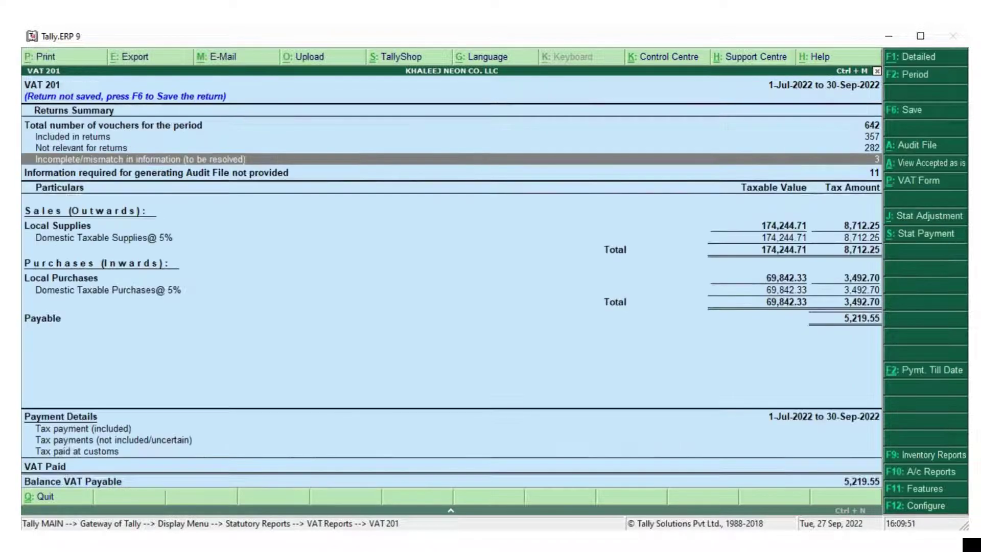
{"action": "key", "text": "Down"}
{"action": "key", "text": "Down"}
{"action": "key", "text": "Down"}
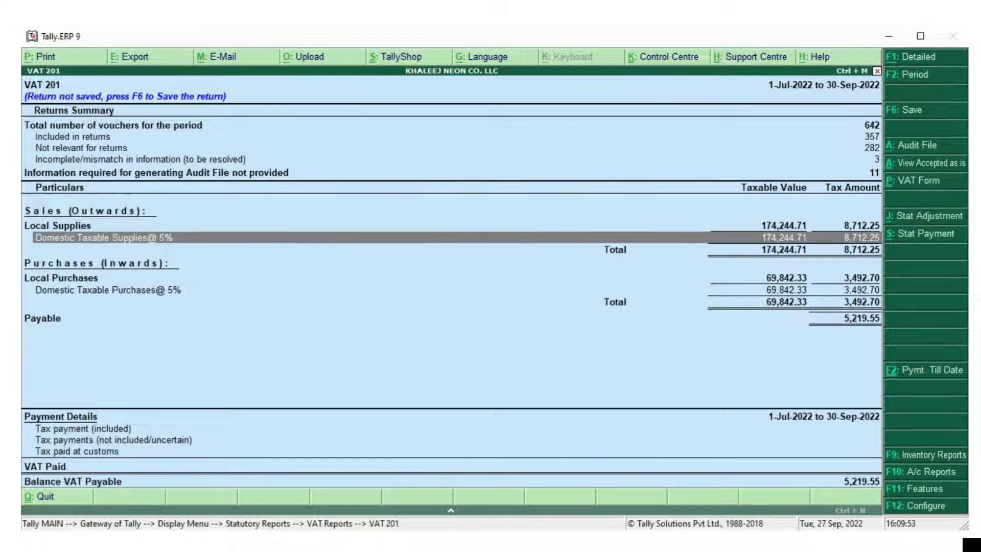
{"action": "key", "text": "Down"}
{"action": "key", "text": "Down"}
{"action": "key", "text": "Down"}
{"action": "key", "text": "Down"}
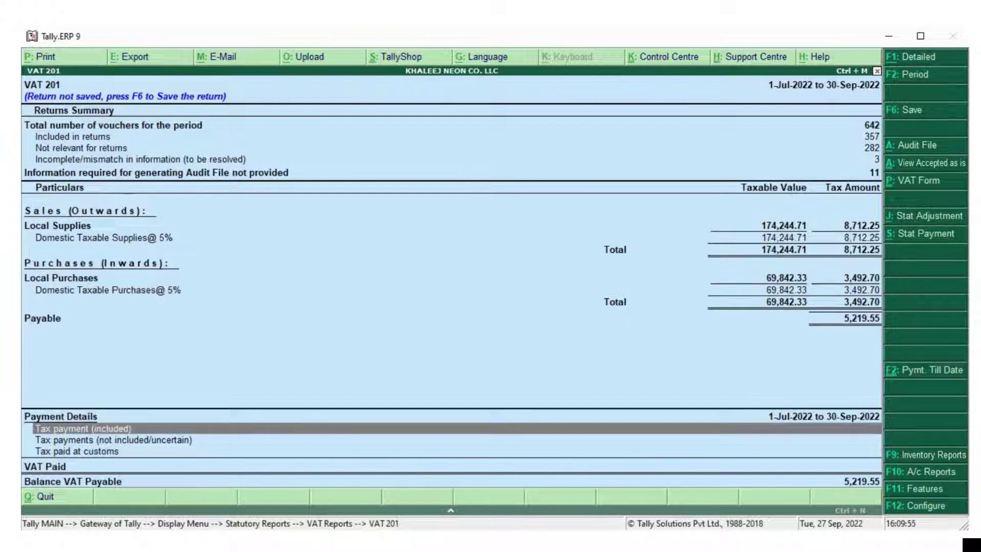
{"action": "key", "text": "Up"}
{"action": "key", "text": "Up"}
{"action": "key", "text": "Up"}
{"action": "key", "text": "Up"}
{"action": "key", "text": "Down"}
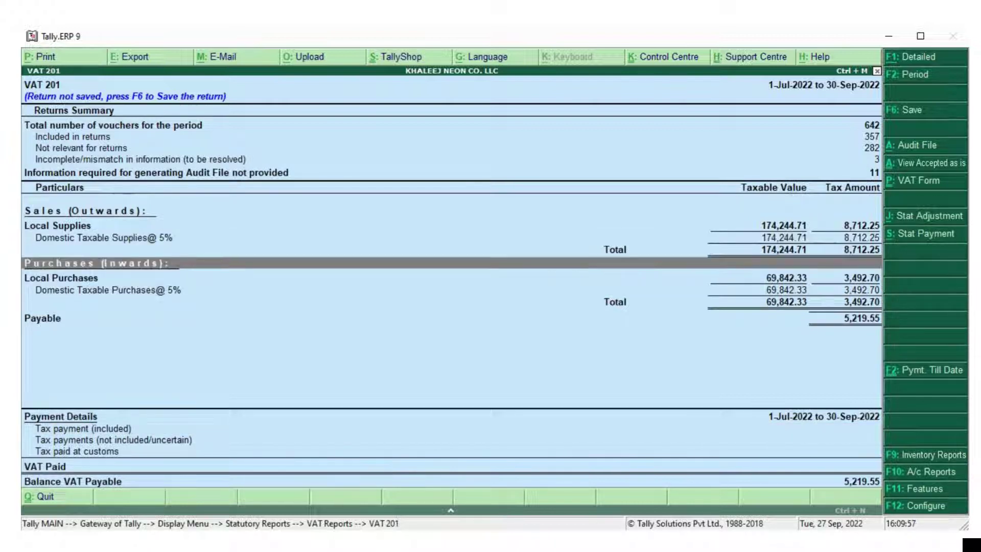
{"action": "key", "text": "Down"}
{"action": "key", "text": "Down"}
{"action": "key", "text": "Down"}
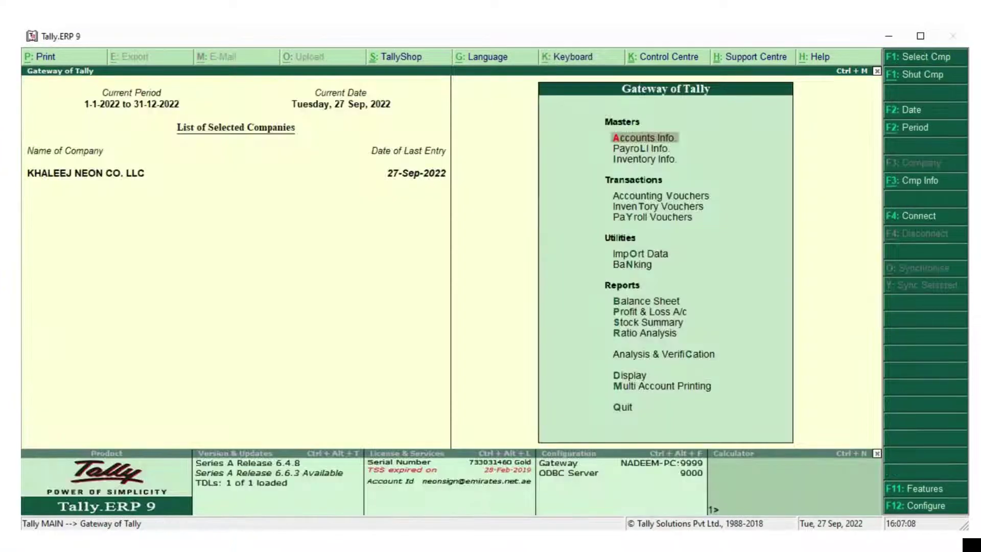
{"action": "key", "text": "Down"}
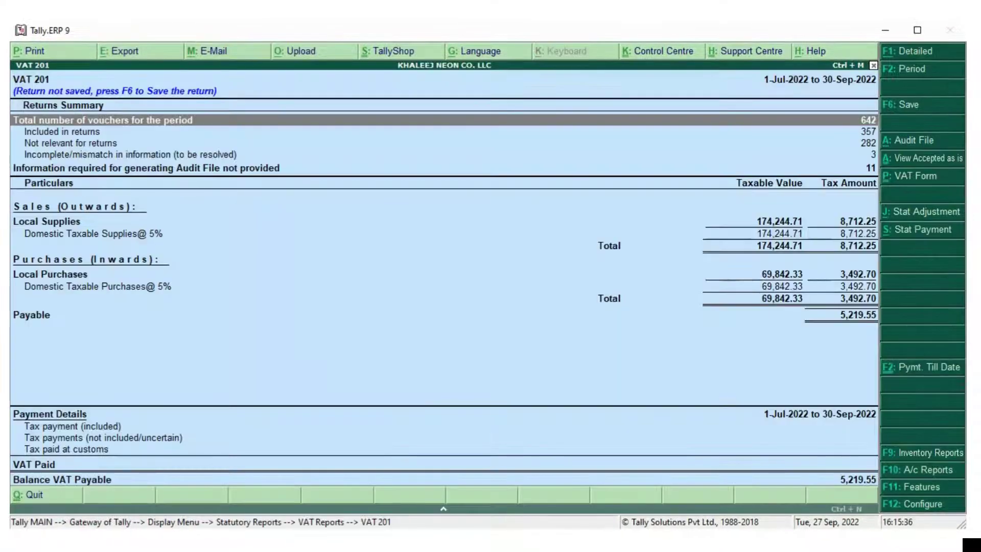
Exit to the Gateway of Tally without quitting, then open Display > Account Books
{"action": "key", "text": "Escape"}
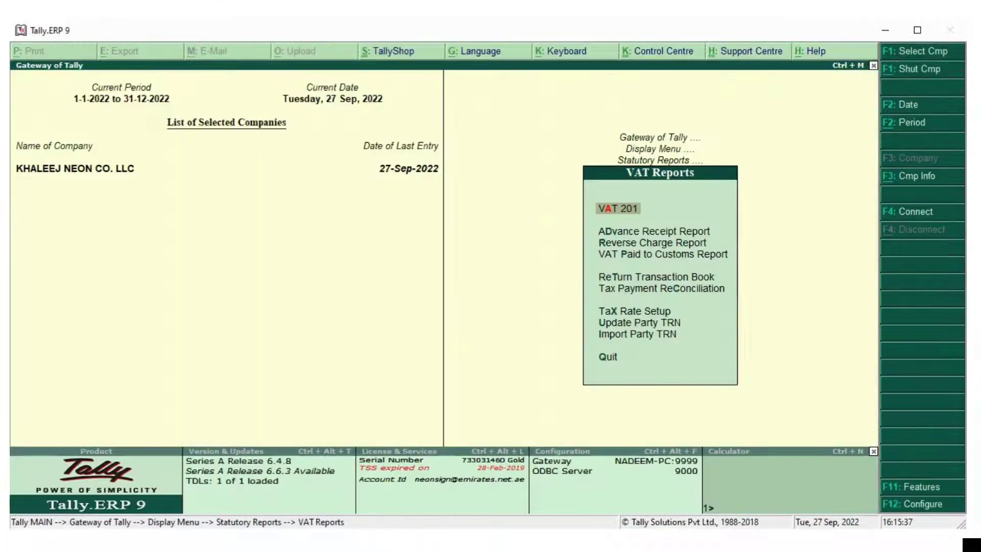
{"action": "key", "text": "Escape"}
{"action": "key", "text": "Escape"}
{"action": "key", "text": "Escape"}
{"action": "key", "text": "Escape"}
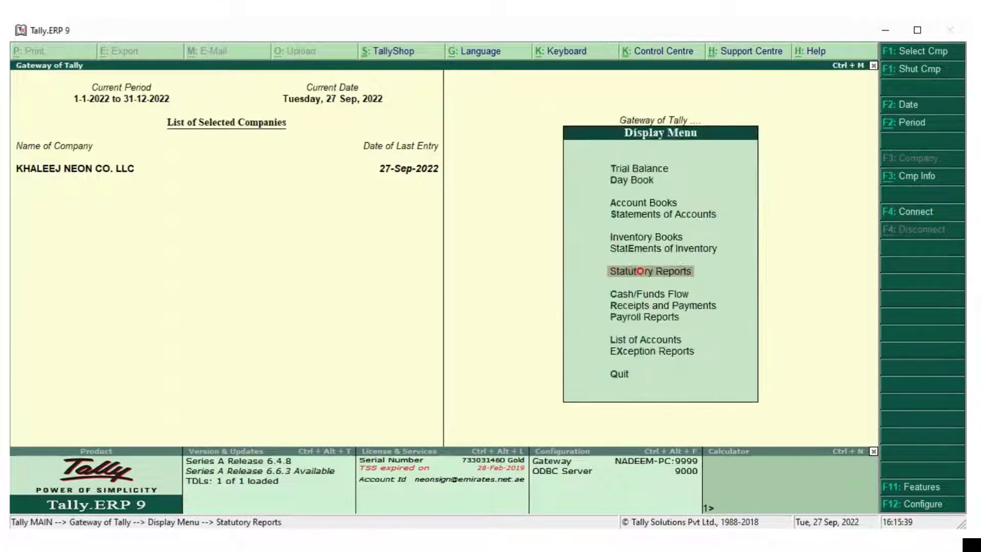
{"action": "key", "text": "n"}
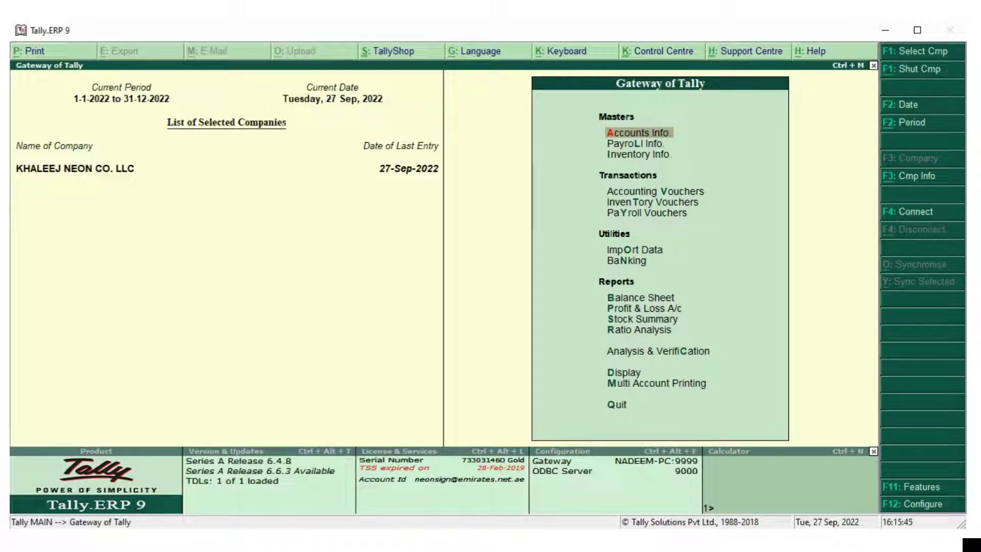
{"action": "key", "text": "Down"}
{"action": "key", "text": "Down"}
{"action": "key", "text": "Down"}
{"action": "key", "text": "Down"}
{"action": "key", "text": "Down"}
{"action": "key", "text": "Down"}
{"action": "key", "text": "Down"}
{"action": "key", "text": "Down"}
{"action": "key", "text": "Down"}
{"action": "key", "text": "Down"}
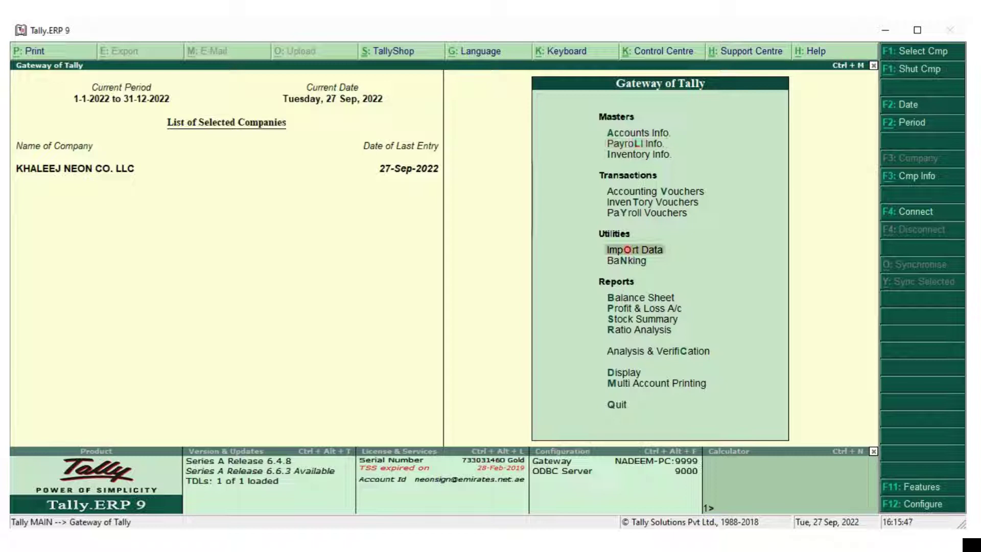
{"action": "key", "text": "Down"}
{"action": "key", "text": "Down"}
{"action": "key", "text": "Down"}
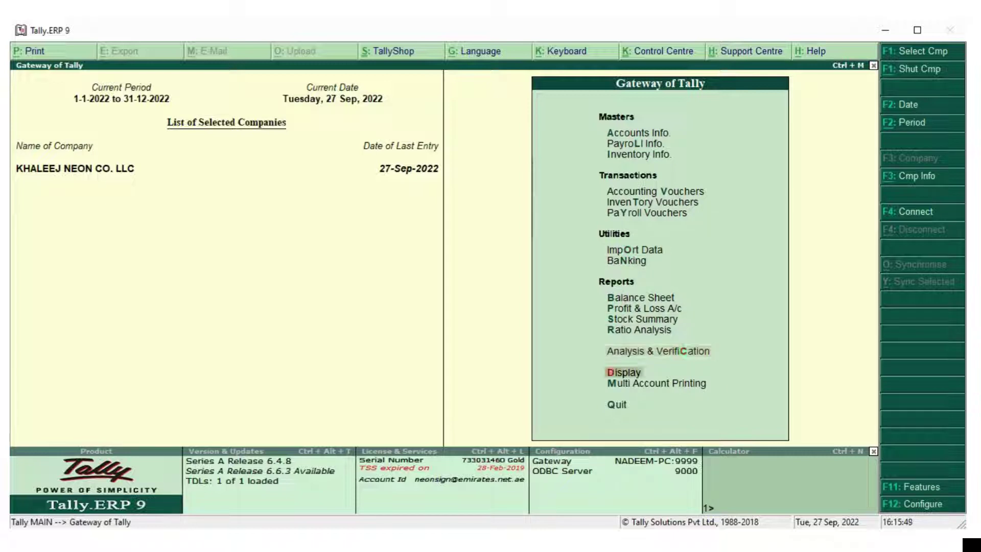
{"action": "key", "text": "Return"}
{"action": "key", "text": "Down"}
{"action": "key", "text": "Down"}
{"action": "key", "text": "Down"}
{"action": "key", "text": "Down"}
{"action": "key", "text": "Down"}
{"action": "key", "text": "Down"}
{"action": "key", "text": "Down"}
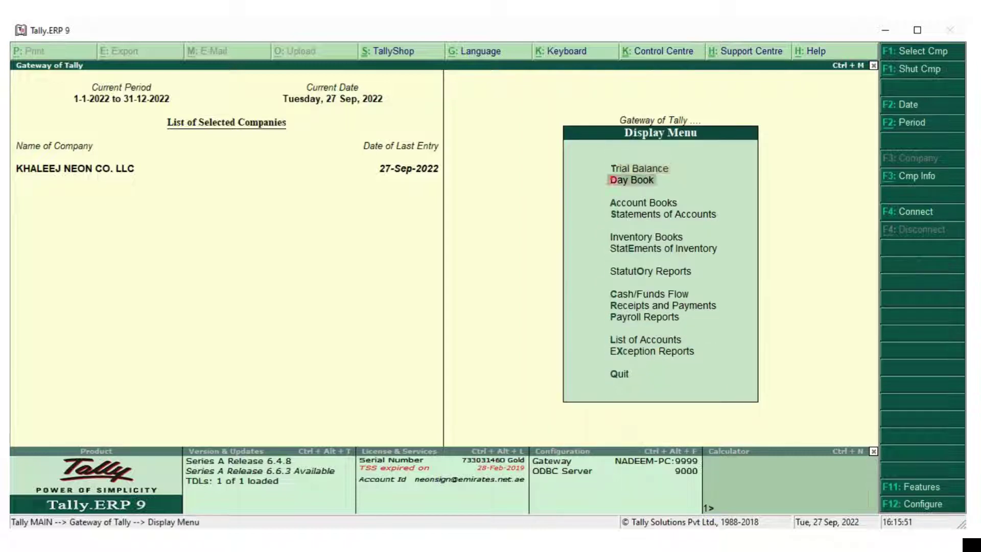
{"action": "key", "text": "Down"}
{"action": "key", "text": "Up"}
{"action": "key", "text": "Up"}
{"action": "key", "text": "Up"}
{"action": "key", "text": "Up"}
{"action": "key", "text": "Up"}
{"action": "key", "text": "Up"}
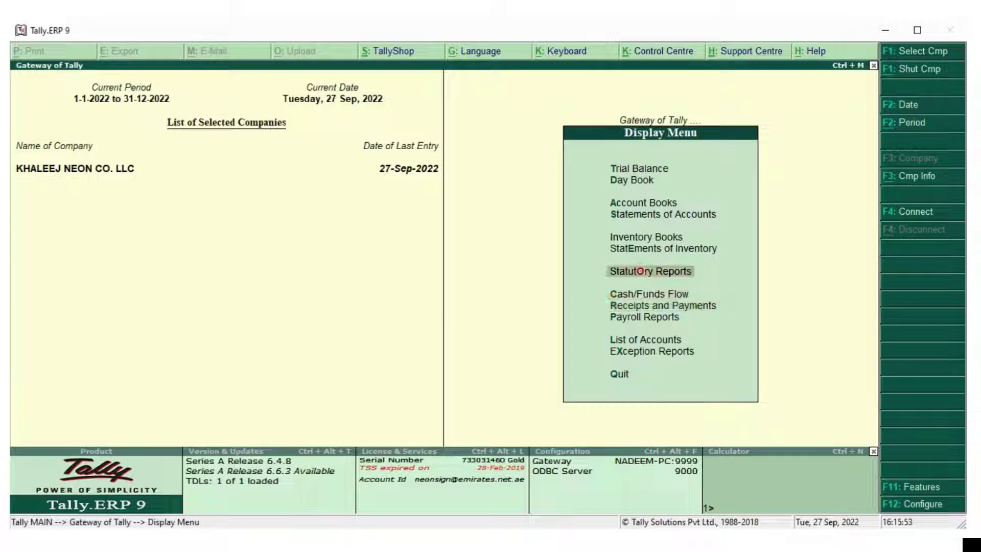
{"action": "key", "text": "Return"}
{"action": "key", "text": "Down"}
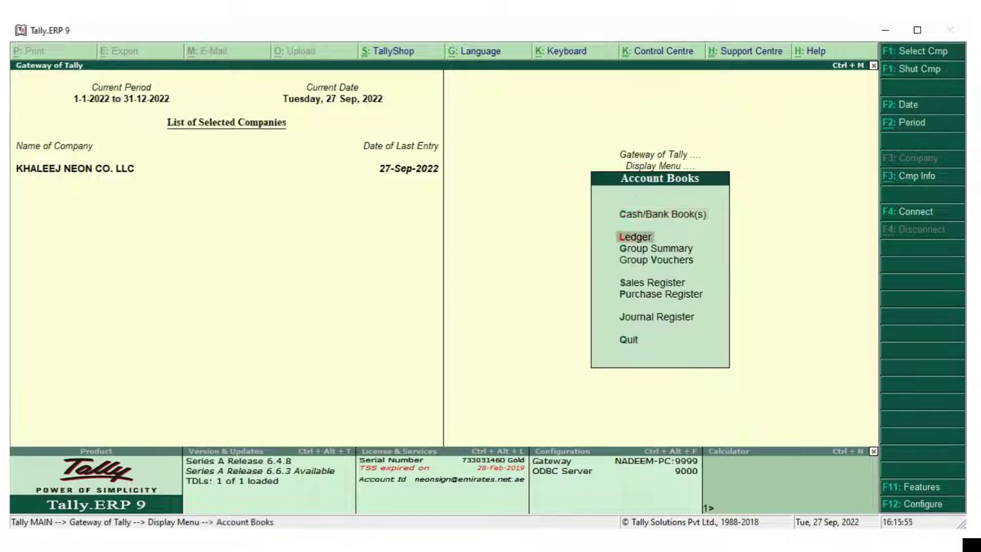
Show Jabal Al Yarmouk Bldg Mat Tr's ledger vouchers from 1-8-2022 onward
{"action": "key", "text": "Return"}
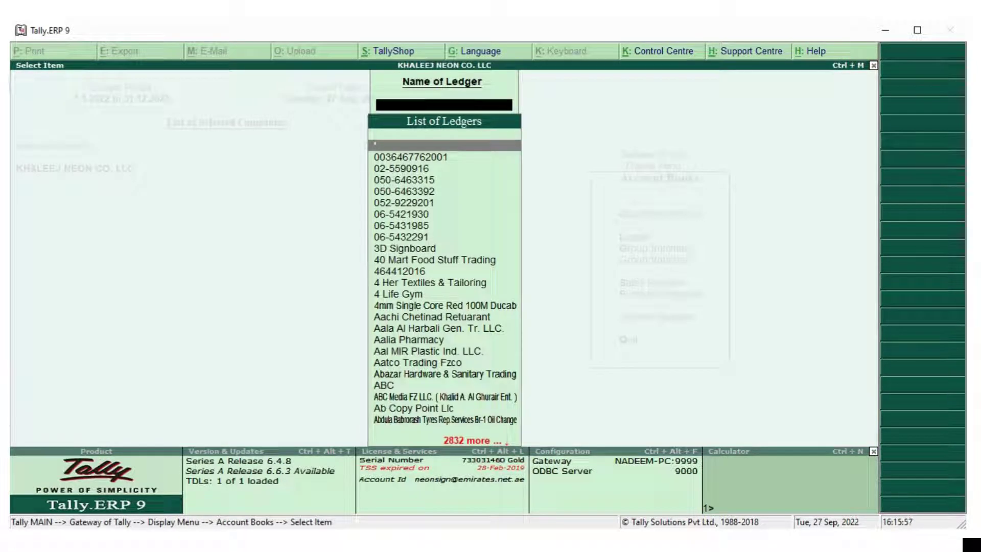
{"action": "type", "text": "Jaba"}
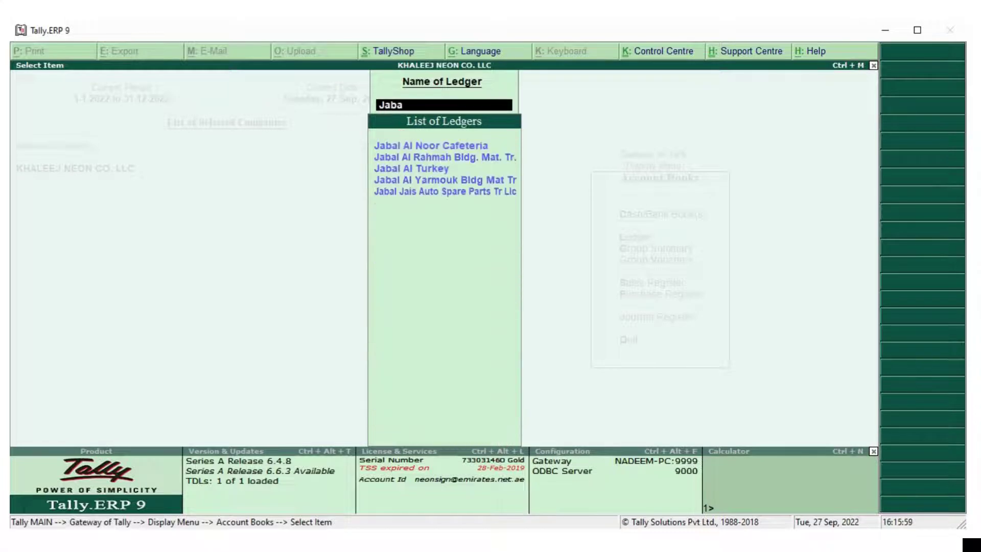
{"action": "key", "text": "Down"}
{"action": "key", "text": "Down"}
{"action": "key", "text": "Down"}
{"action": "key", "text": "Return"}
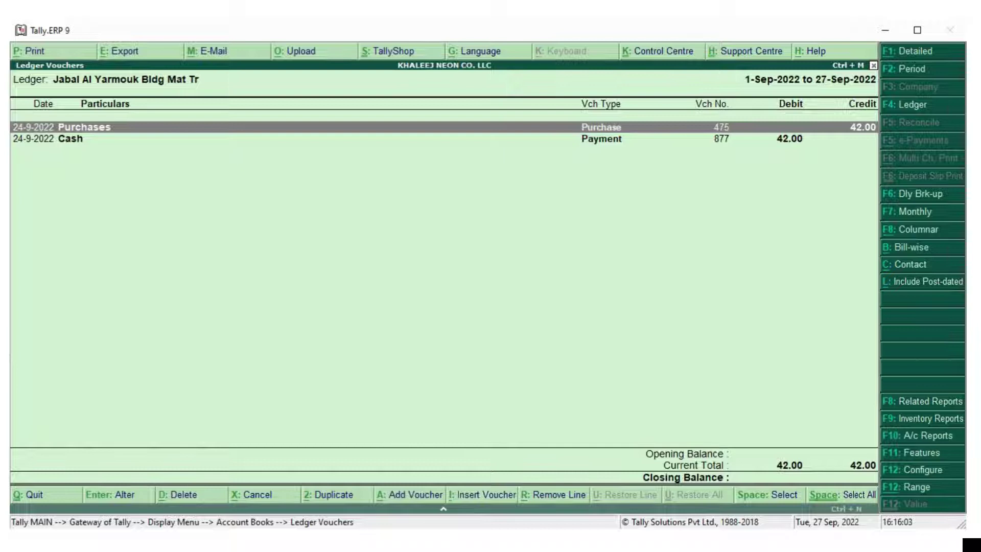
{"action": "left_click", "coordinate": [915, 69]}
{"action": "type", "text": "1"}
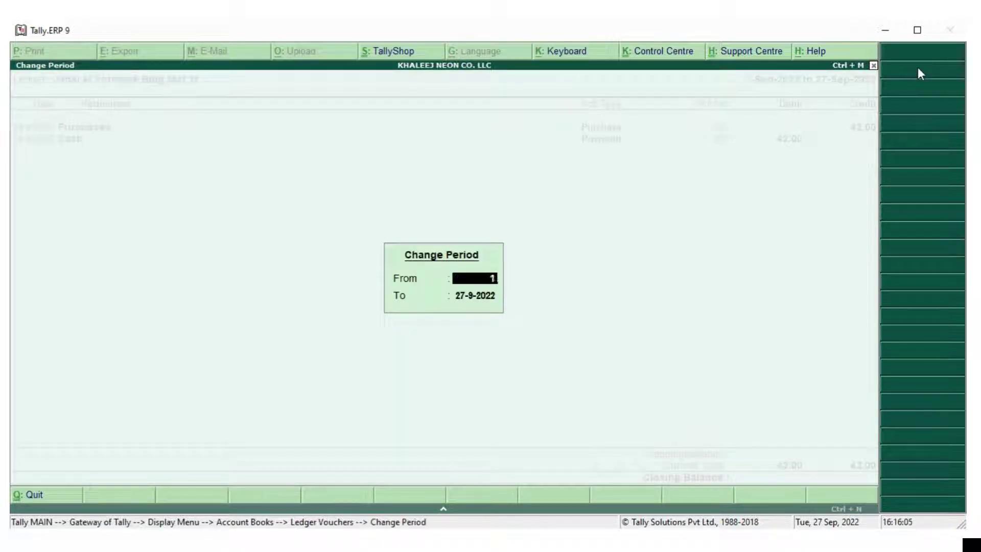
{"action": "type", "text": "-8-2022"}
{"action": "key", "text": "Return"}
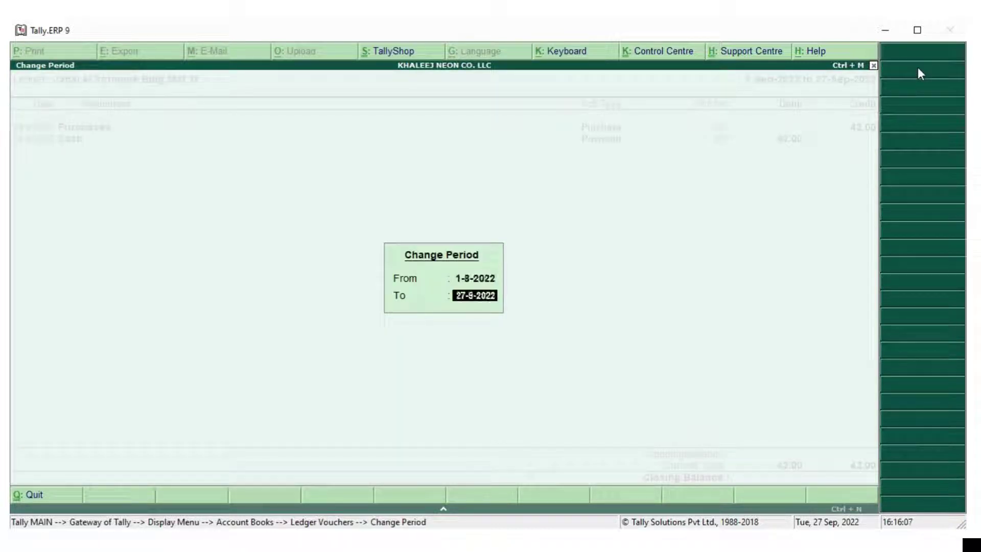
{"action": "key", "text": "Return"}
Step through purchase voucher 397 for 195.30, then quit it without saving
{"action": "key", "text": "Return"}
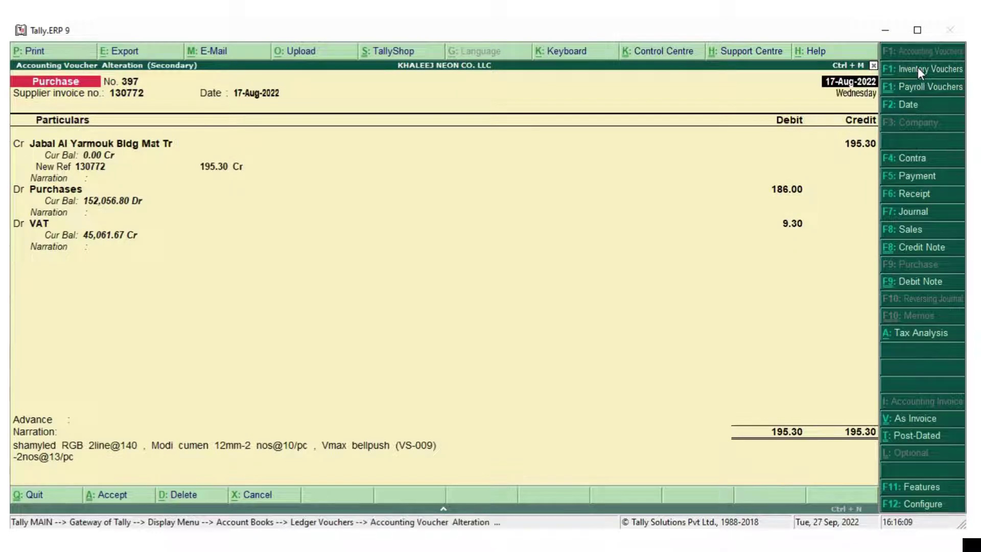
{"action": "key", "text": "Return"}
{"action": "key", "text": "Return"}
{"action": "key", "text": "Return"}
{"action": "key", "text": "Return"}
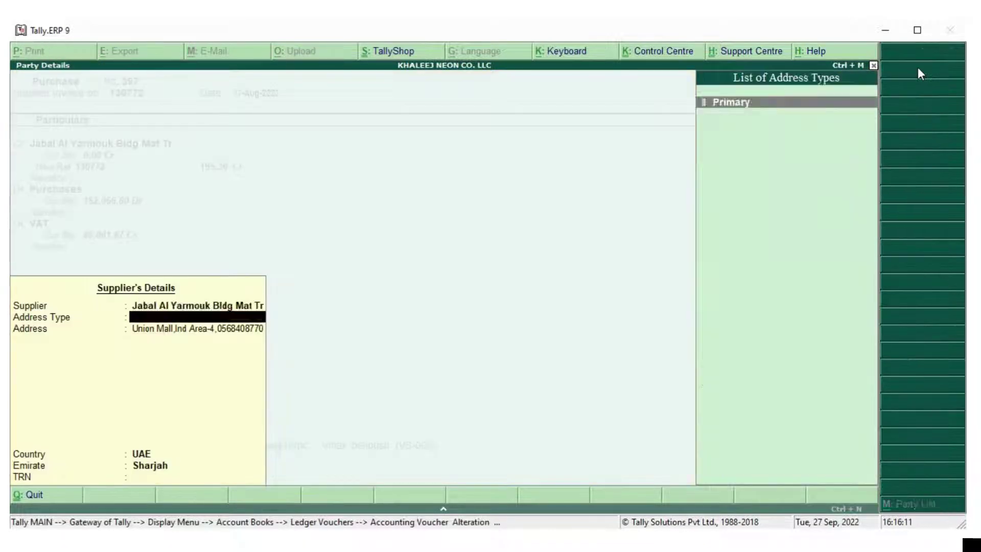
{"action": "key", "text": "Return"}
{"action": "key", "text": "Return"}
{"action": "key", "text": "Return"}
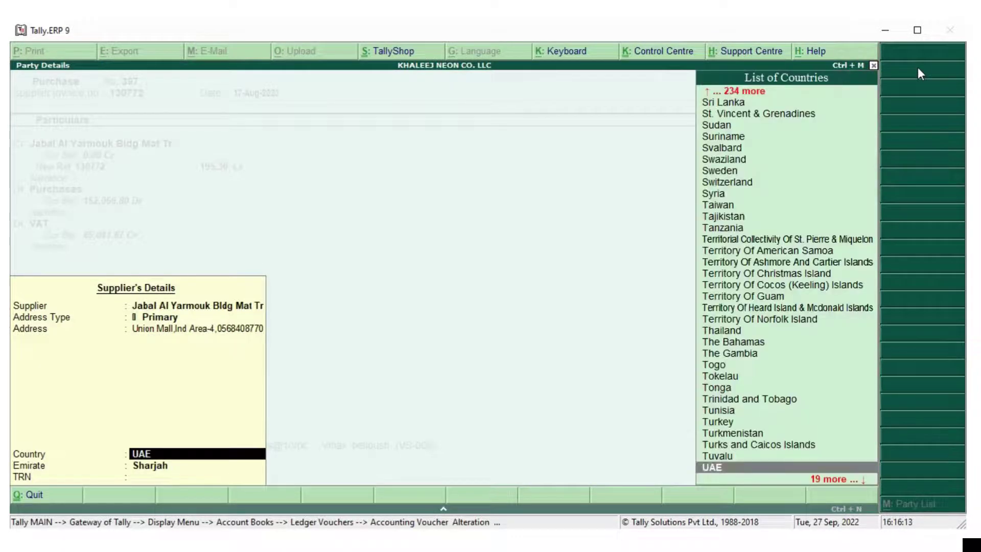
{"action": "key", "text": "Return"}
{"action": "key", "text": "Return"}
{"action": "key", "text": "Return"}
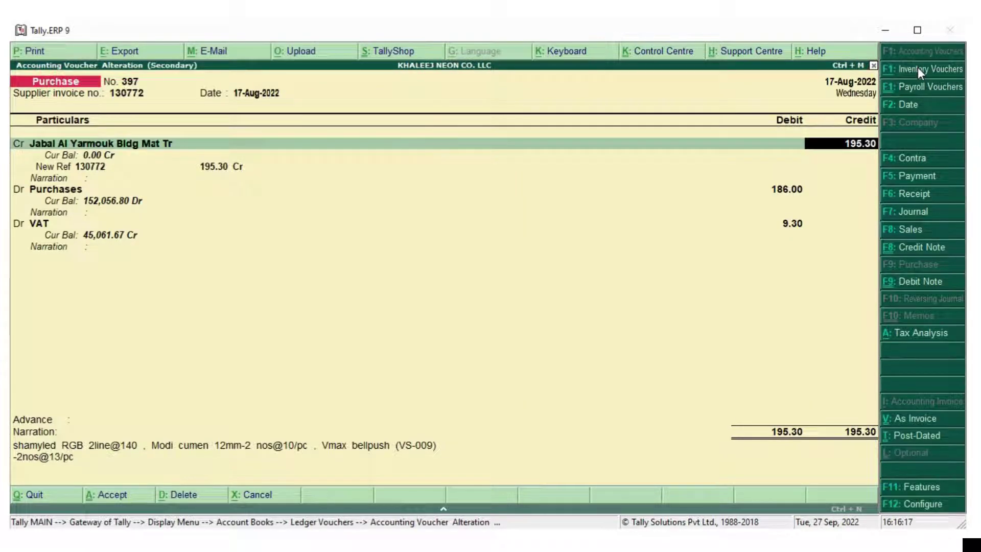
{"action": "key", "text": "Escape"}
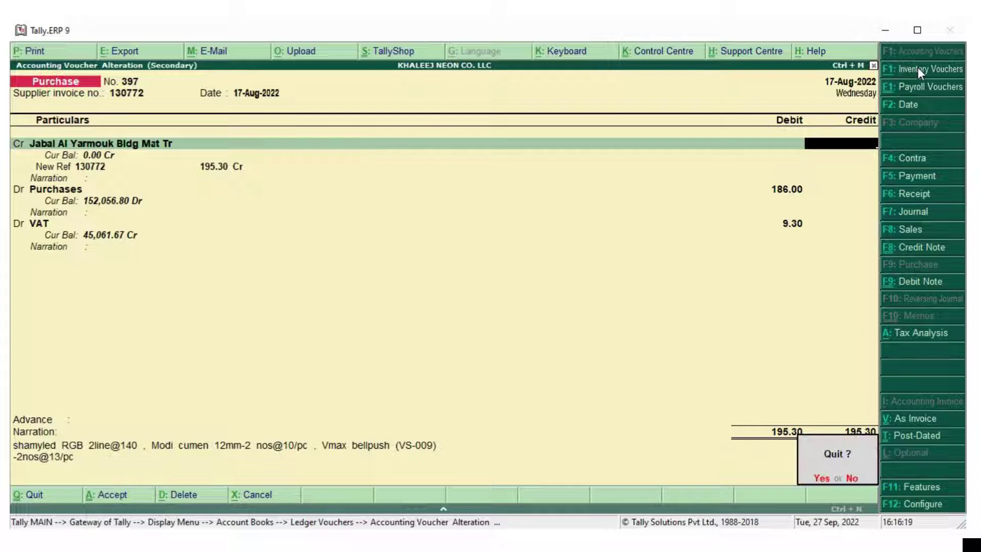
{"action": "key", "text": "y"}
{"action": "key", "text": "Escape"}
{"action": "key", "text": "Escape"}
{"action": "key", "text": "Escape"}
{"action": "key", "text": "Escape"}
{"action": "key", "text": "Escape"}
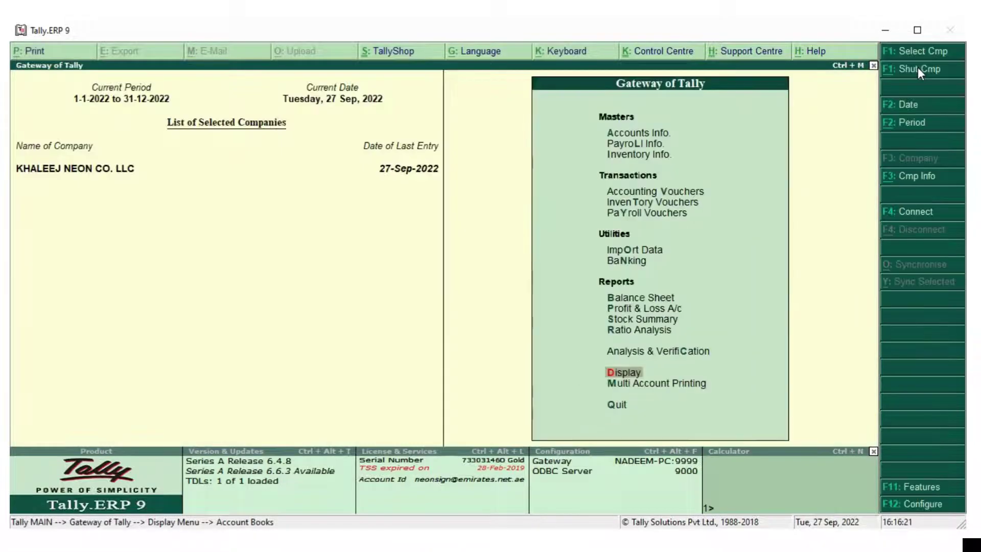
Go to Accounts Info > Ledgers > Alter and filter the ledger list with 'Jaba'
{"action": "key", "text": "n"}
{"action": "key", "text": "Return"}
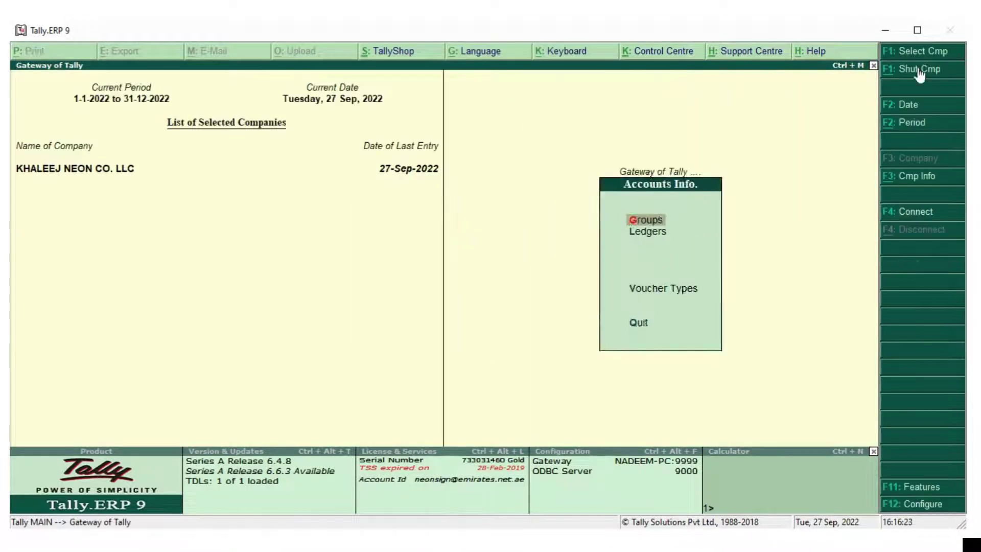
{"action": "key", "text": "Escape"}
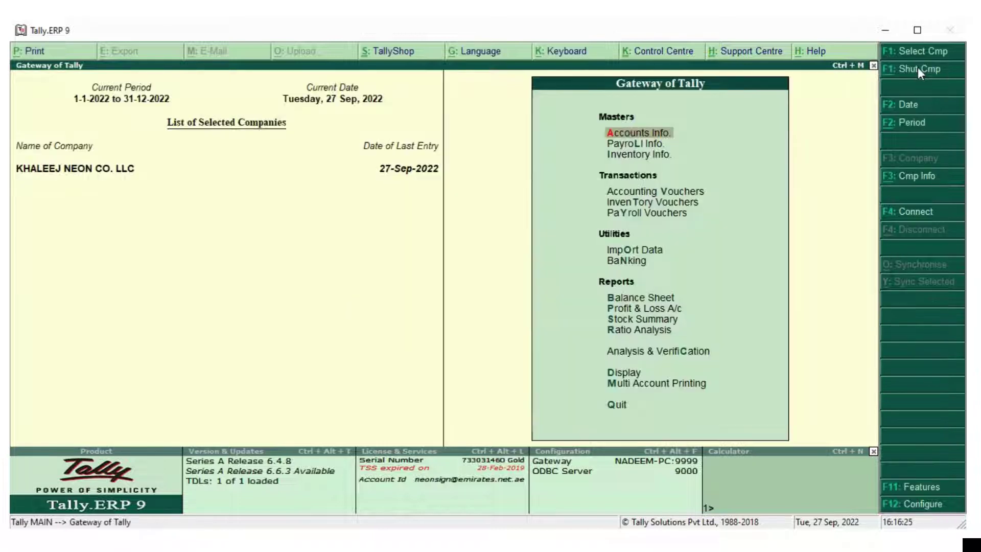
{"action": "key", "text": "Down"}
{"action": "key", "text": "Down"}
{"action": "key", "text": "Down"}
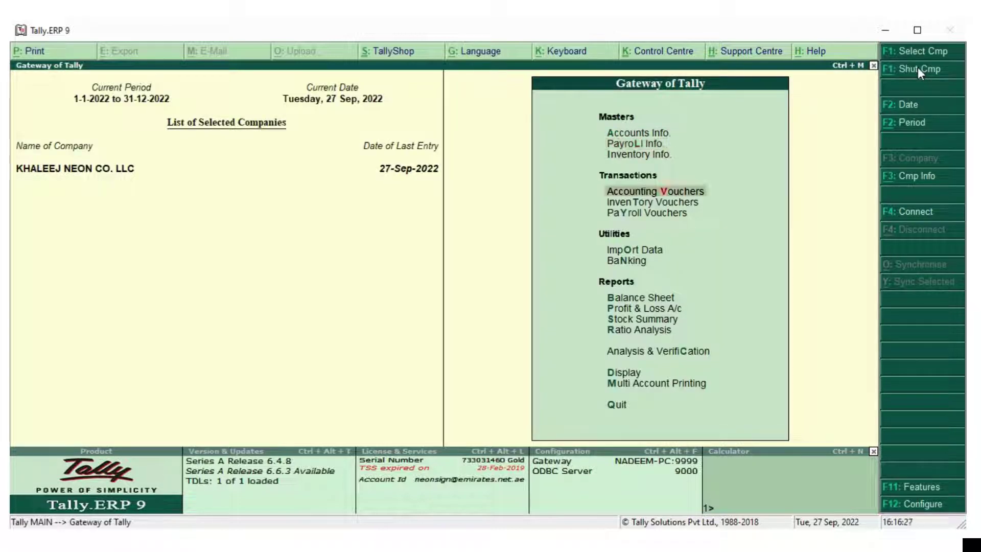
{"action": "key", "text": "Up"}
{"action": "key", "text": "Up"}
{"action": "key", "text": "Up"}
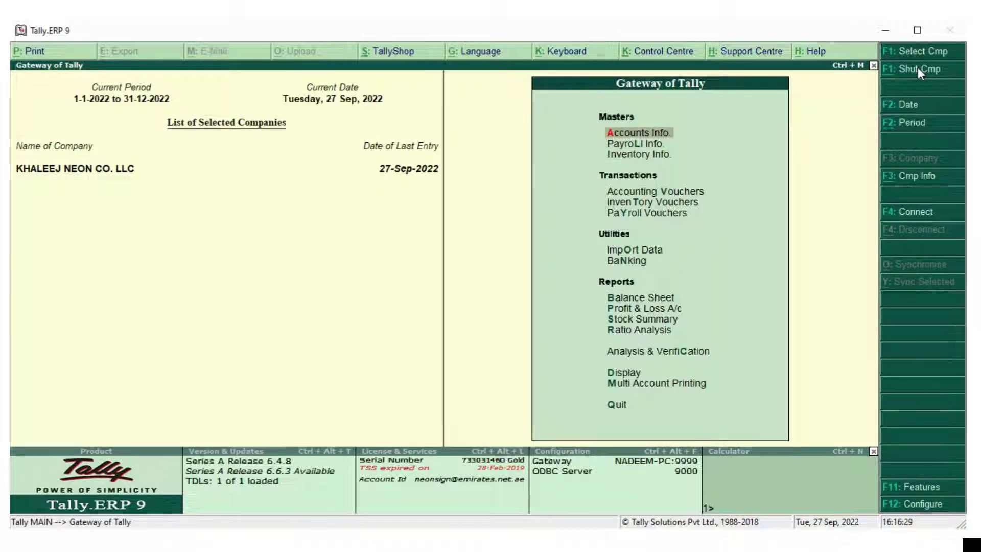
{"action": "key", "text": "Return"}
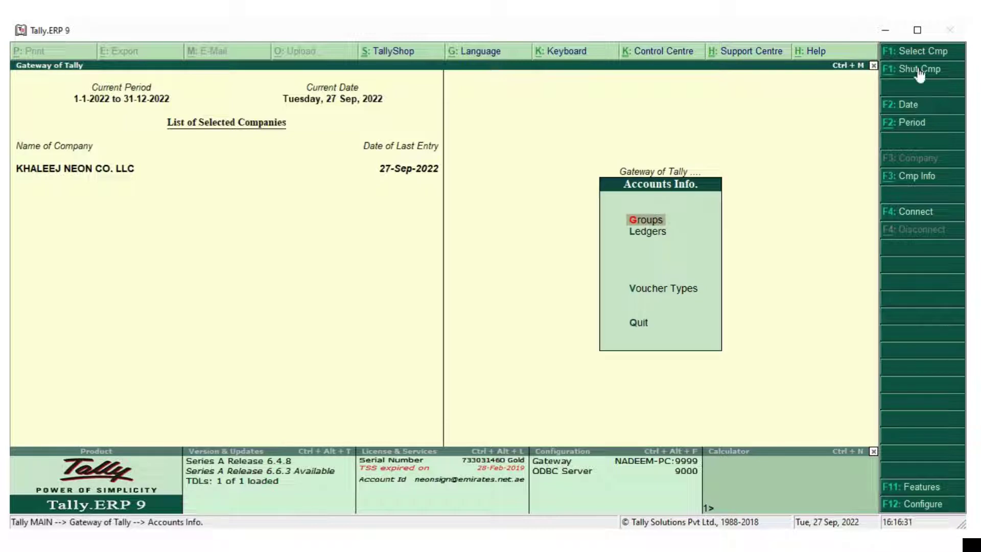
{"action": "key", "text": "Down"}
{"action": "key", "text": "Return"}
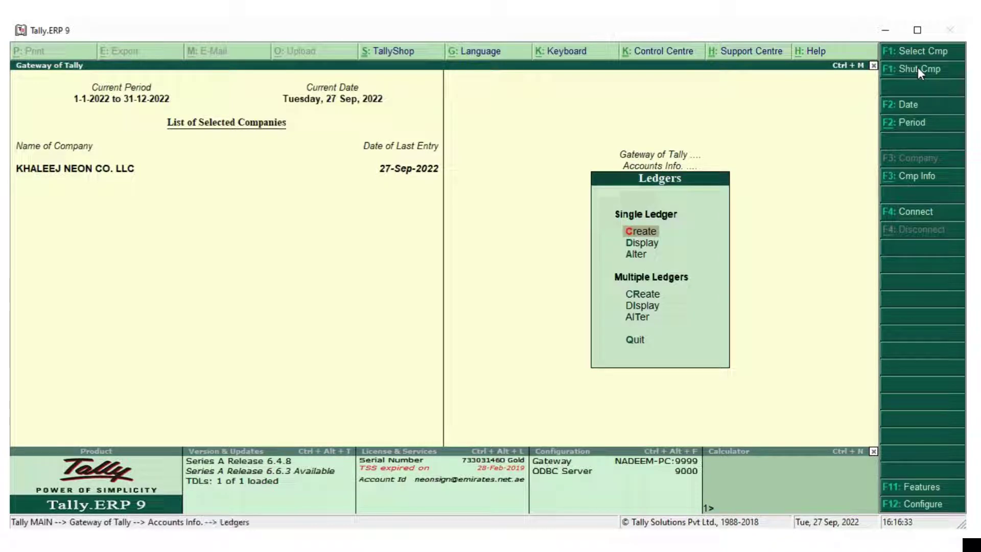
{"action": "key", "text": "Down"}
{"action": "key", "text": "Down"}
{"action": "key", "text": "Return"}
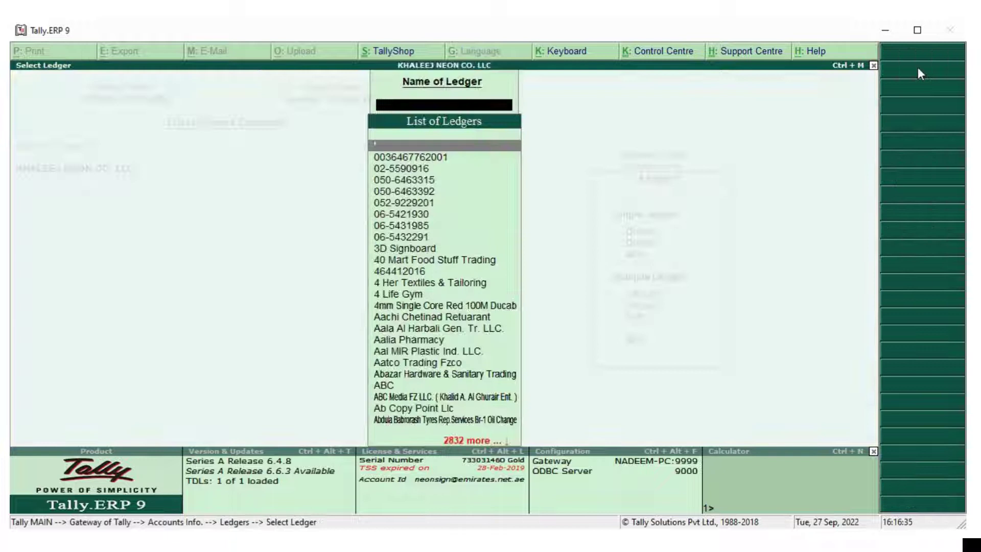
{"action": "type", "text": "J"}
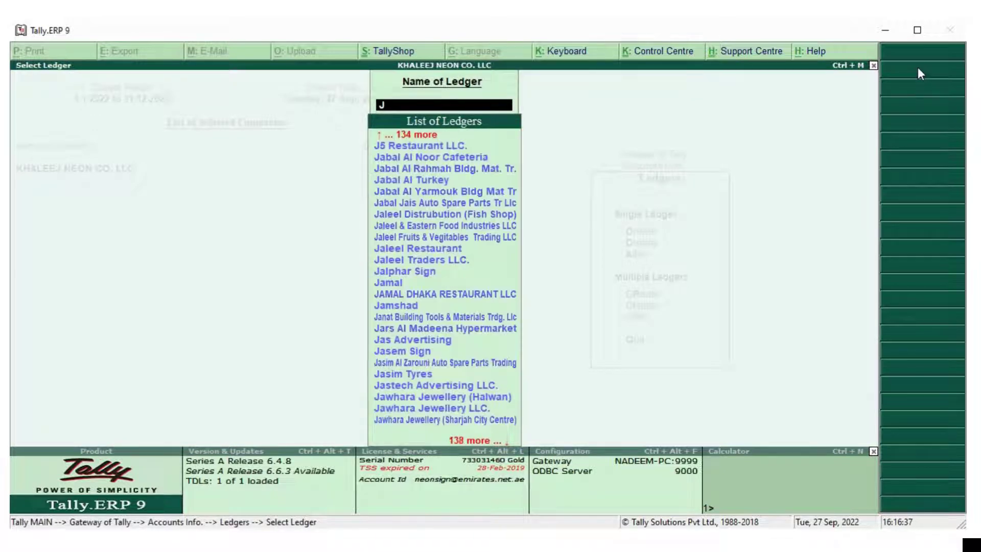
{"action": "type", "text": "aba"}
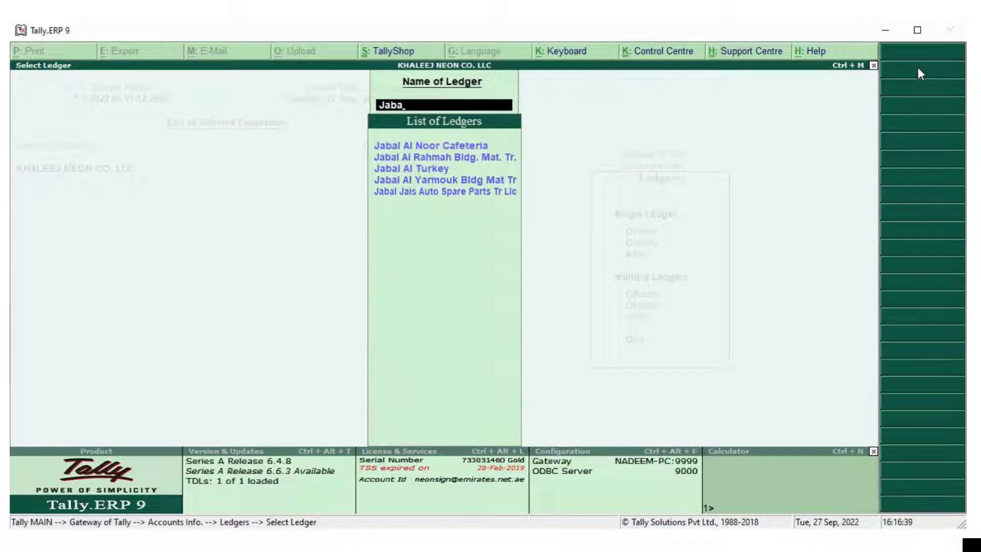
{"action": "key", "text": "Down"}
{"action": "key", "text": "Down"}
{"action": "key", "text": "Down"}
Change Jabal Al Yarmouk's registration type to Regular from 1-Jan-2018, enter its TRN, and accept
{"action": "key", "text": "Return"}
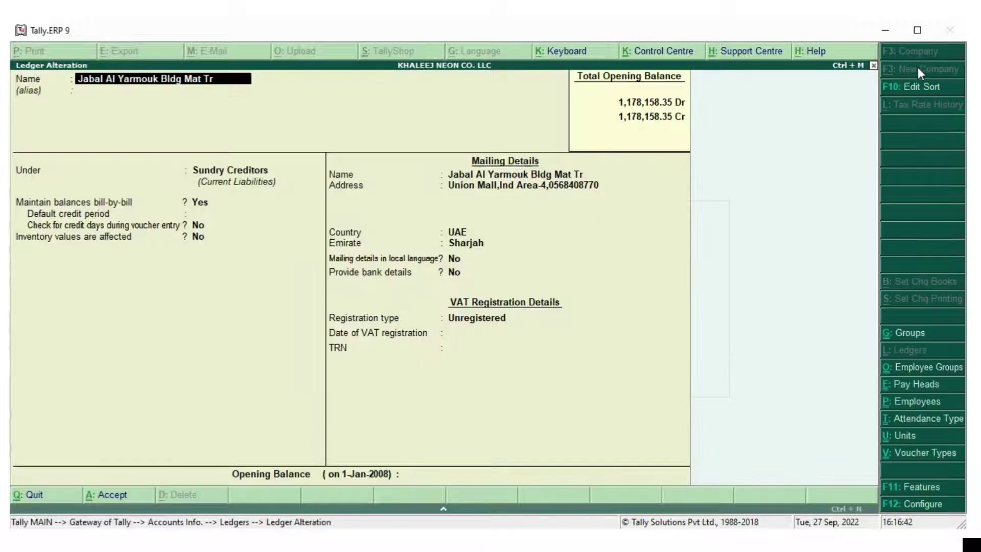
{"action": "key", "text": "Return"}
{"action": "key", "text": "Return"}
{"action": "key", "text": "Return"}
{"action": "key", "text": "Return"}
{"action": "key", "text": "Return"}
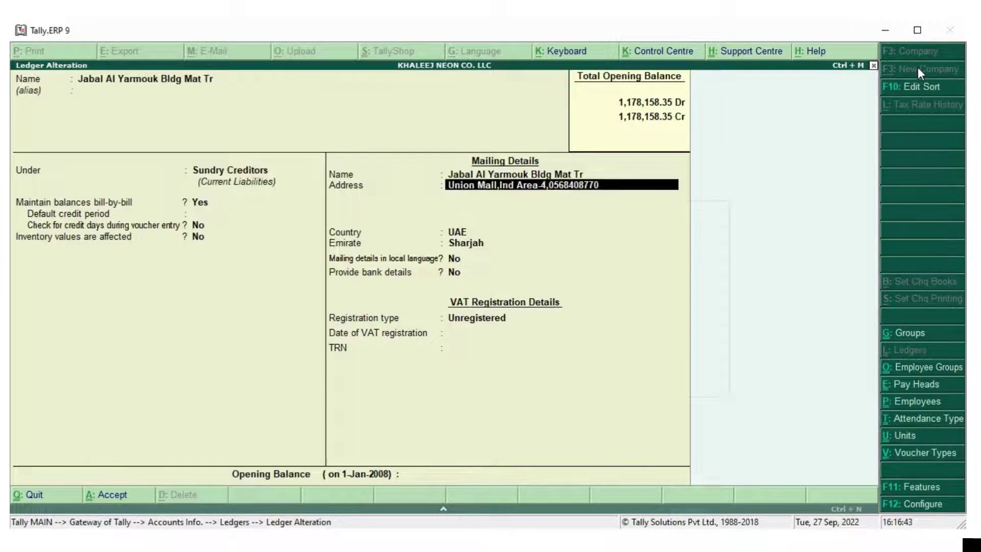
{"action": "key", "text": "Return"}
{"action": "key", "text": "Return"}
{"action": "key", "text": "Return"}
{"action": "key", "text": "Return"}
{"action": "key", "text": "Return"}
{"action": "key", "text": "Return"}
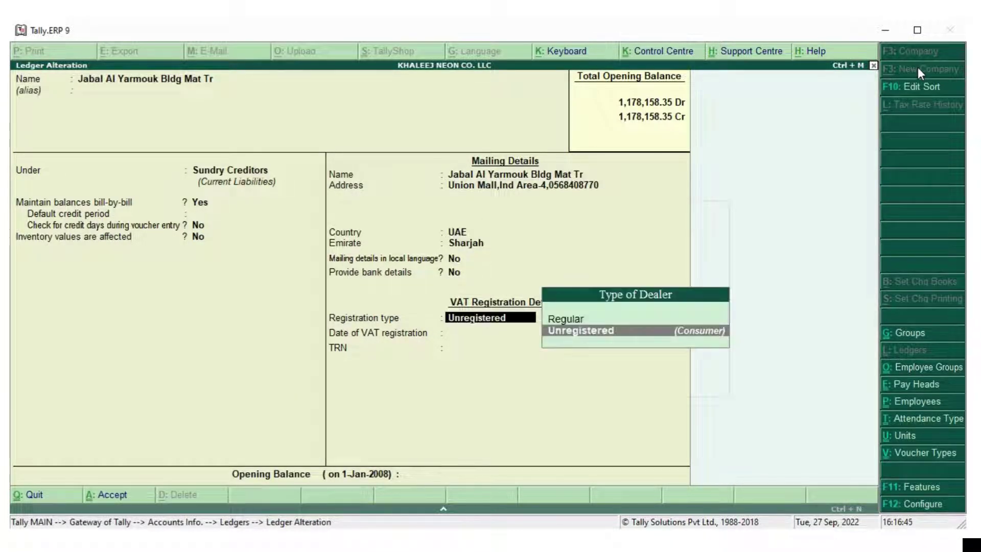
{"action": "key", "text": "Up"}
{"action": "key", "text": "Return"}
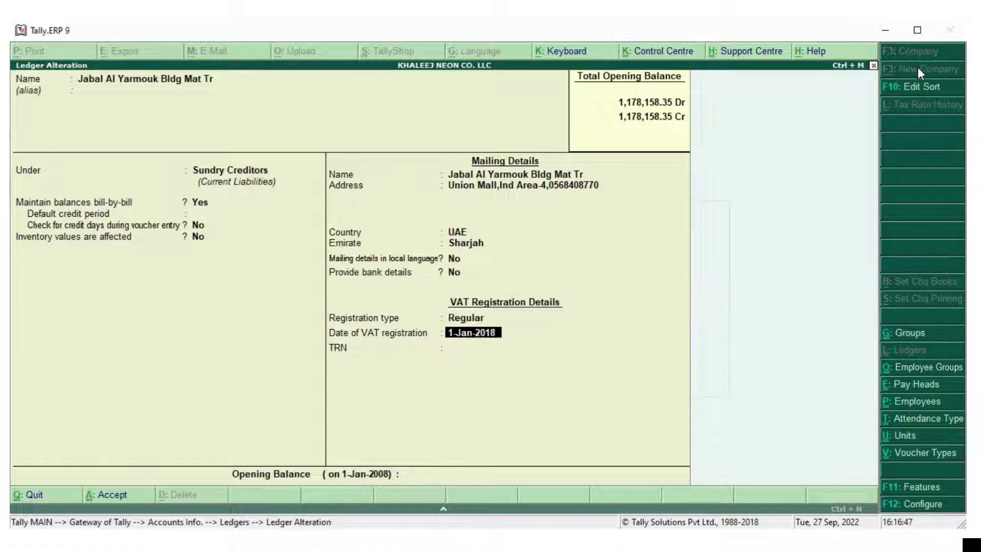
{"action": "key", "text": "Return"}
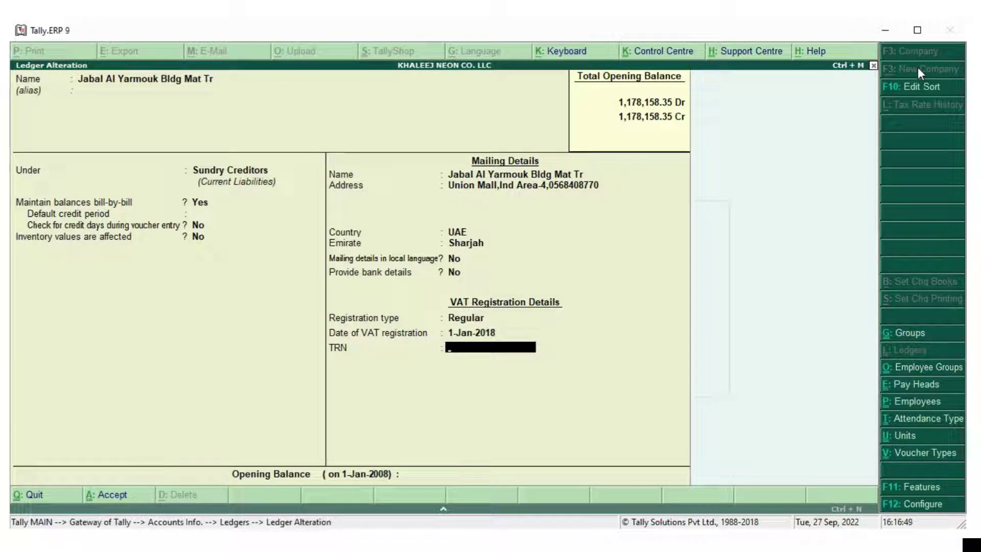
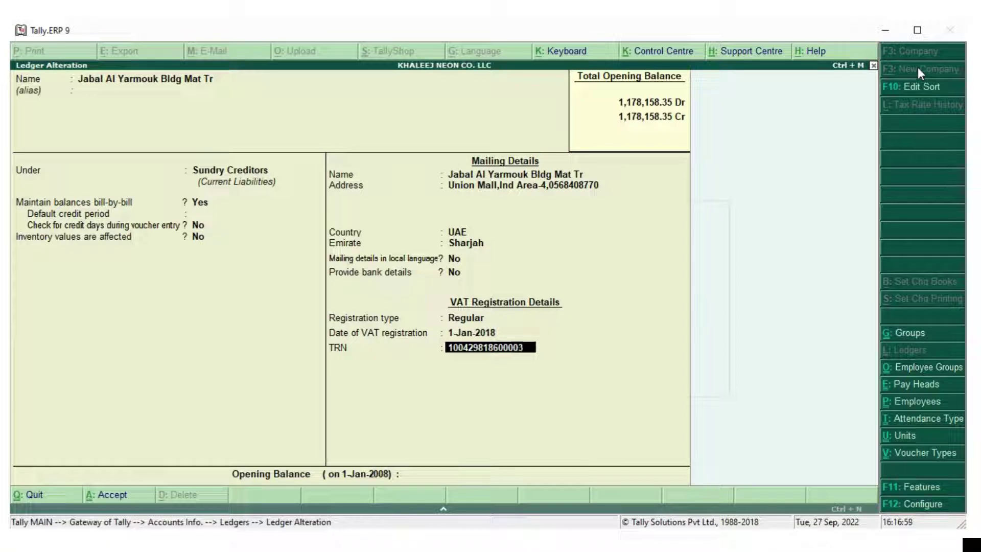
{"action": "key", "text": "Return"}
{"action": "key", "text": "Return"}
{"action": "key", "text": "Return"}
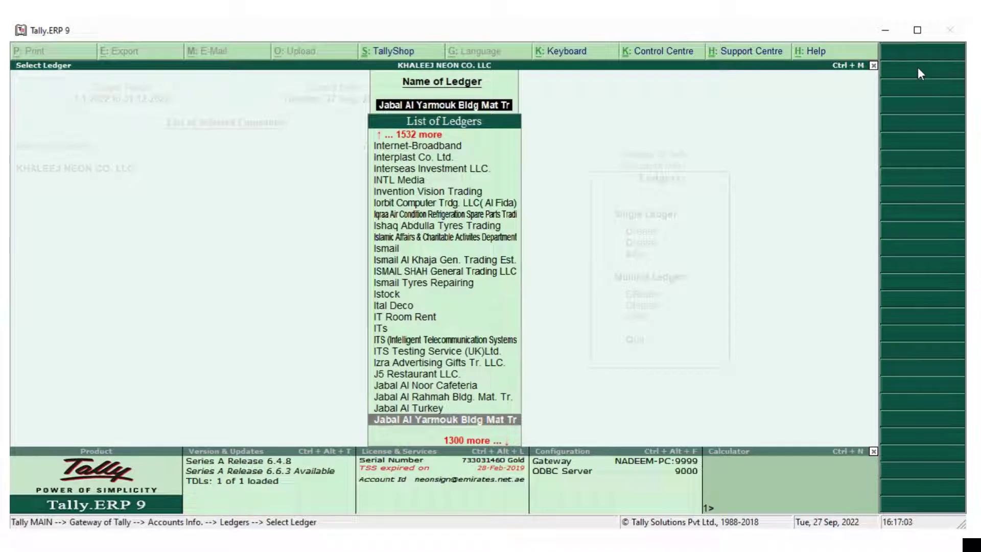
Return to the Gateway of Tally and open Display > Account Books
{"action": "key", "text": "Escape"}
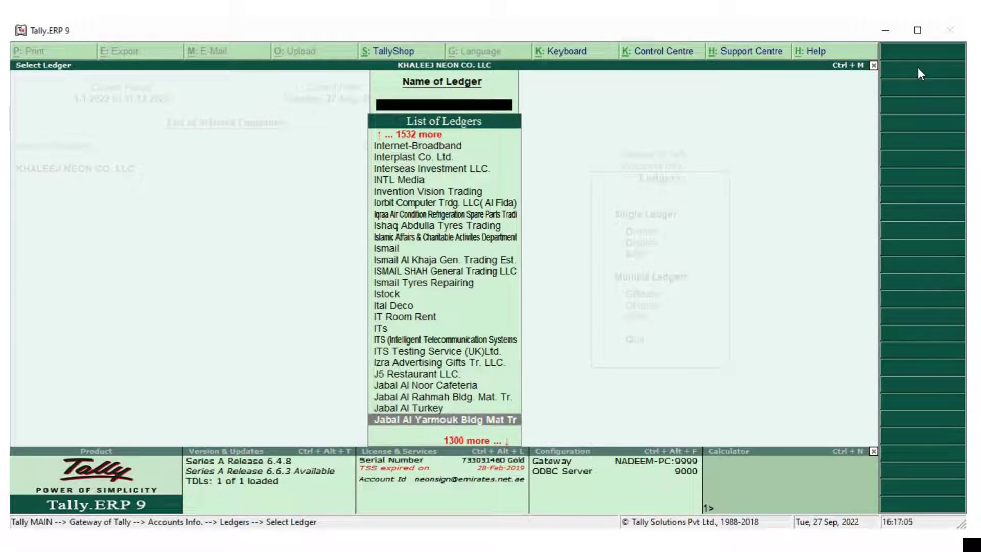
{"action": "key", "text": "Escape"}
{"action": "key", "text": "Escape"}
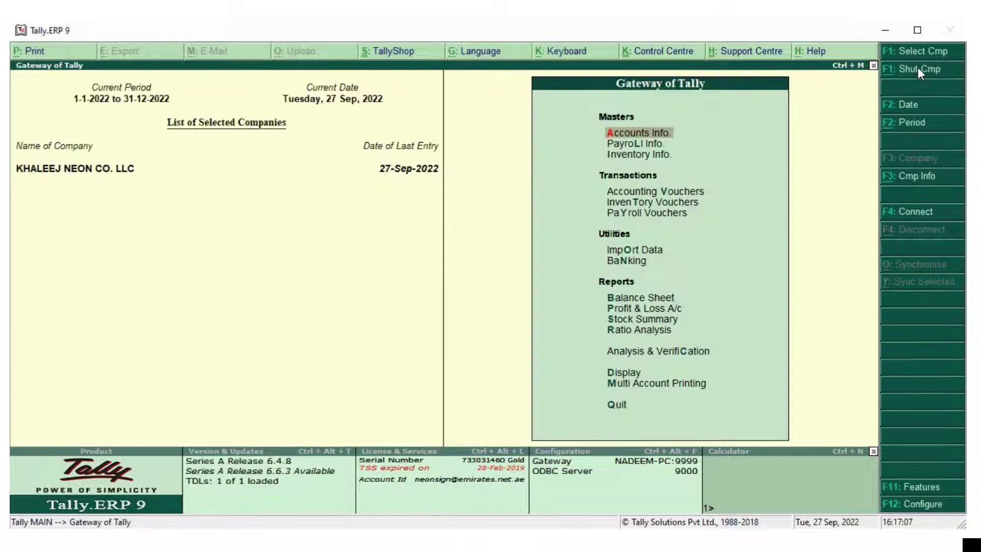
{"action": "key", "text": "Down"}
{"action": "key", "text": "Down"}
{"action": "key", "text": "Down"}
{"action": "key", "text": "Down"}
{"action": "key", "text": "Down"}
{"action": "key", "text": "Down"}
{"action": "key", "text": "Down"}
{"action": "key", "text": "Down"}
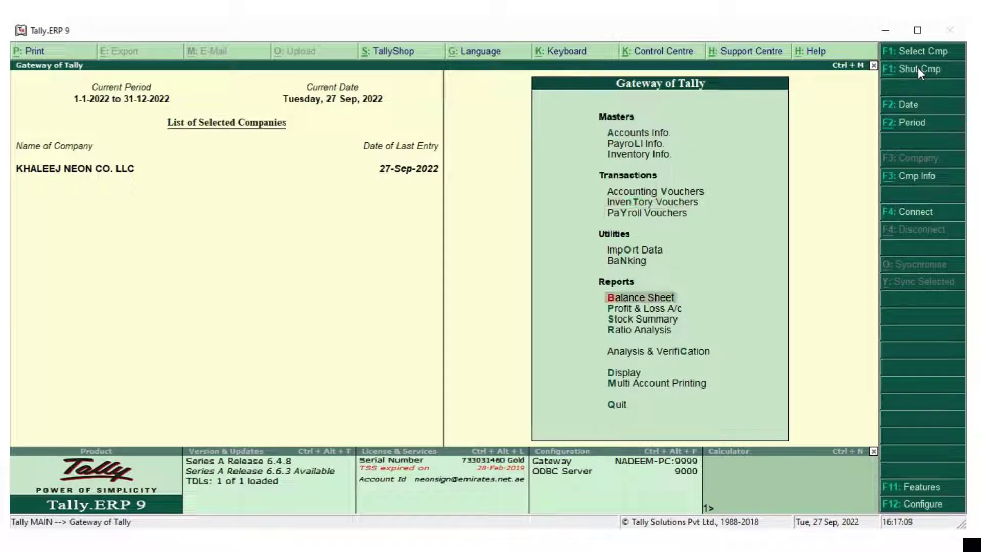
{"action": "key", "text": "Down"}
{"action": "key", "text": "Down"}
{"action": "key", "text": "Down"}
{"action": "key", "text": "Down"}
{"action": "key", "text": "Down"}
{"action": "key", "text": "Return"}
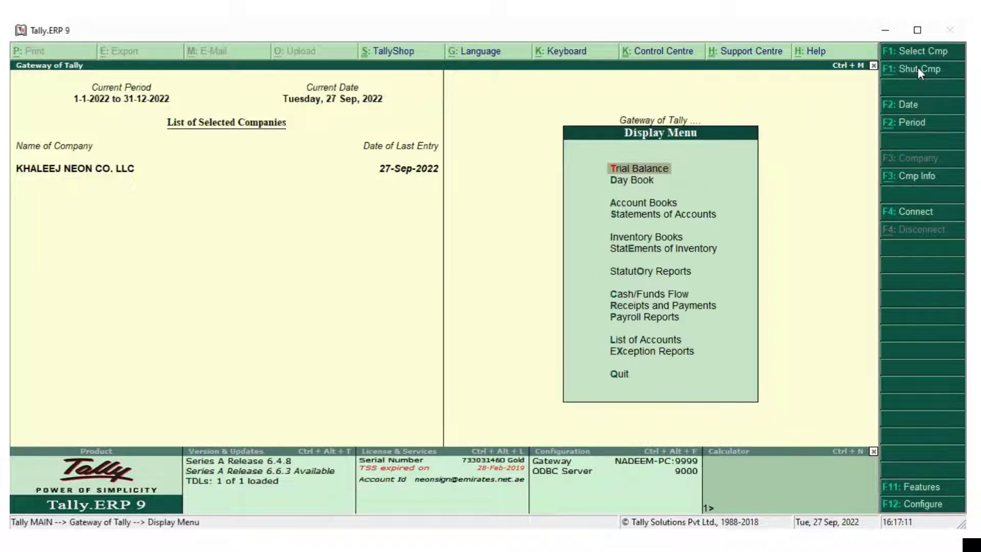
{"action": "key", "text": "Down"}
{"action": "key", "text": "Down"}
{"action": "key", "text": "Down"}
{"action": "key", "text": "Down"}
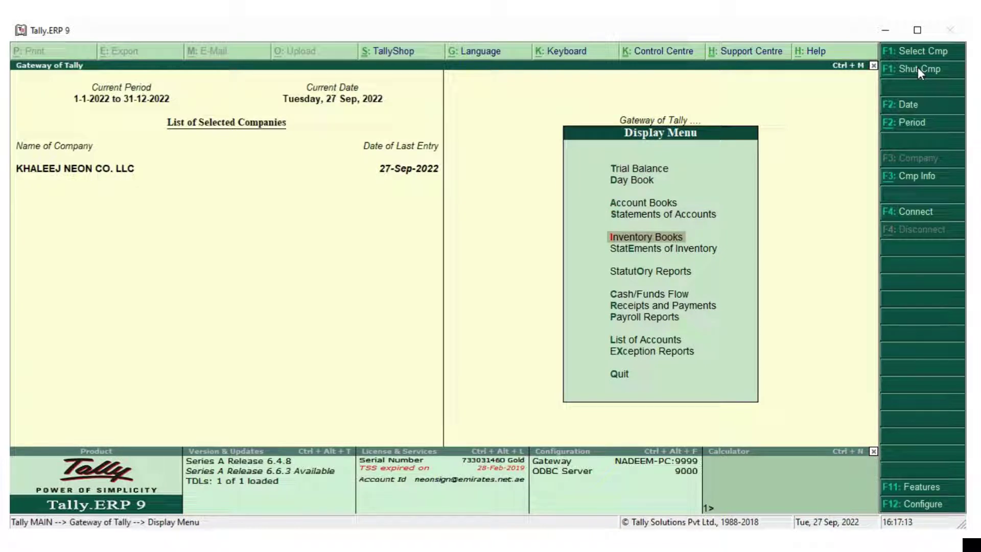
{"action": "key", "text": "Up"}
{"action": "key", "text": "Up"}
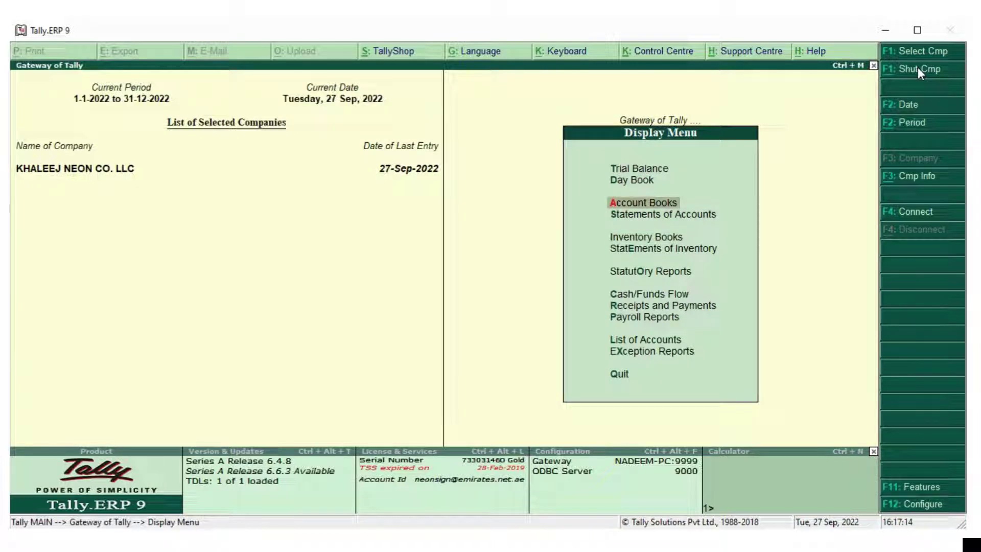
{"action": "key", "text": "Return"}
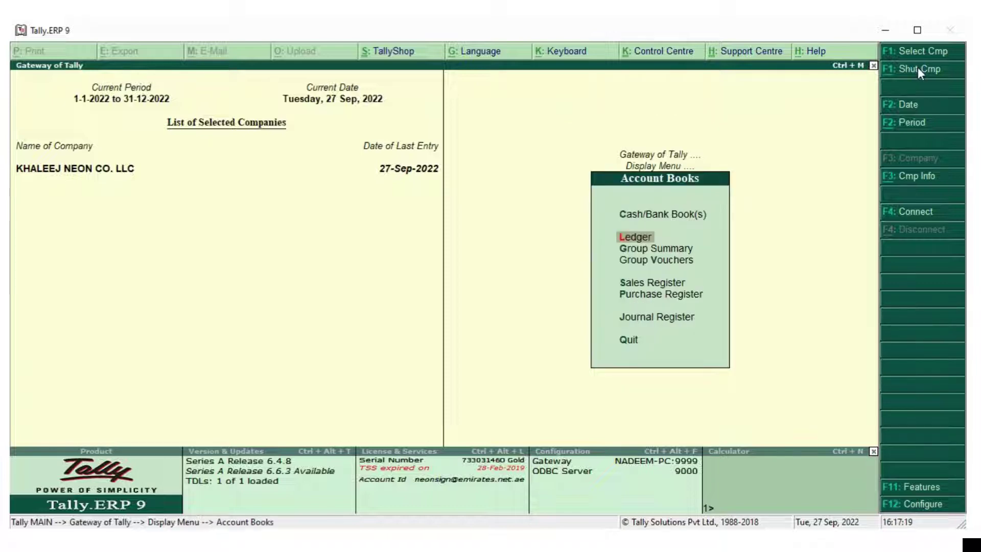
Choose the Ledger report, filter with 'Jaba', and open Jabal Al Yarmouk Bldg Mat Tr
{"action": "key", "text": "Return"}
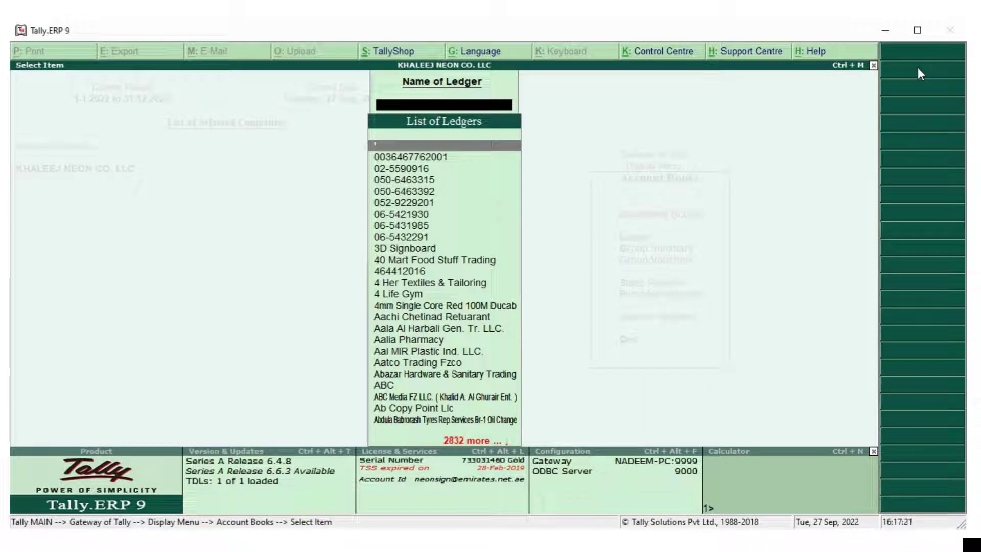
{"action": "type", "text": "Jaba"}
{"action": "key", "text": "Down"}
{"action": "key", "text": "Down"}
{"action": "key", "text": "Down"}
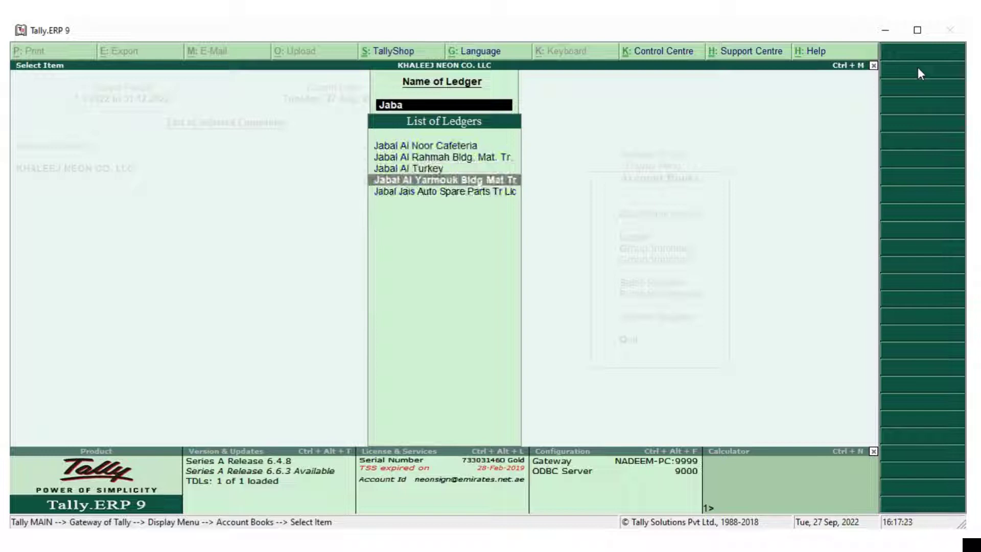
{"action": "key", "text": "Return"}
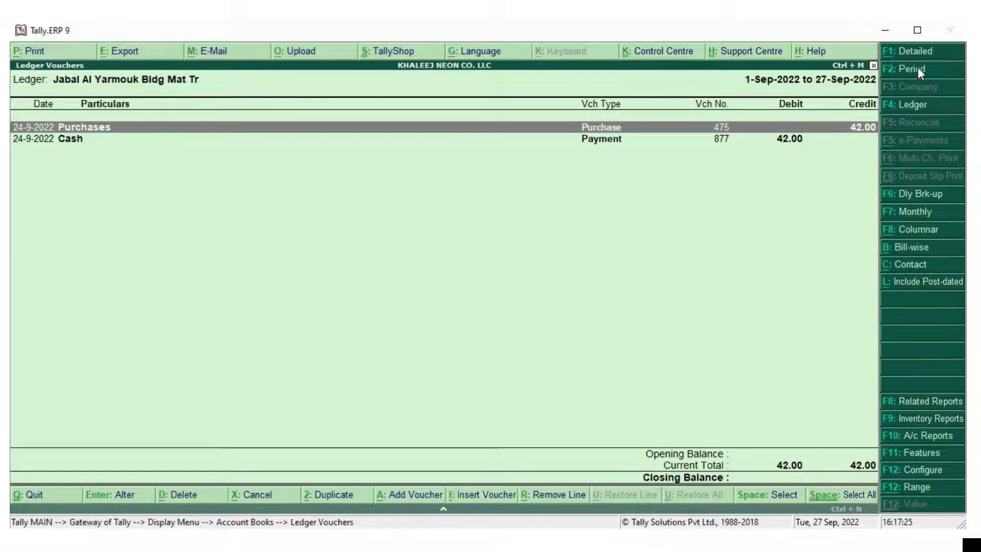
Re-accept purchase voucher 475 unchanged so it takes the updated Jabal Al Yarmouk supplier details
{"action": "key", "text": "Return"}
{"action": "key", "text": "Return"}
{"action": "key", "text": "Return"}
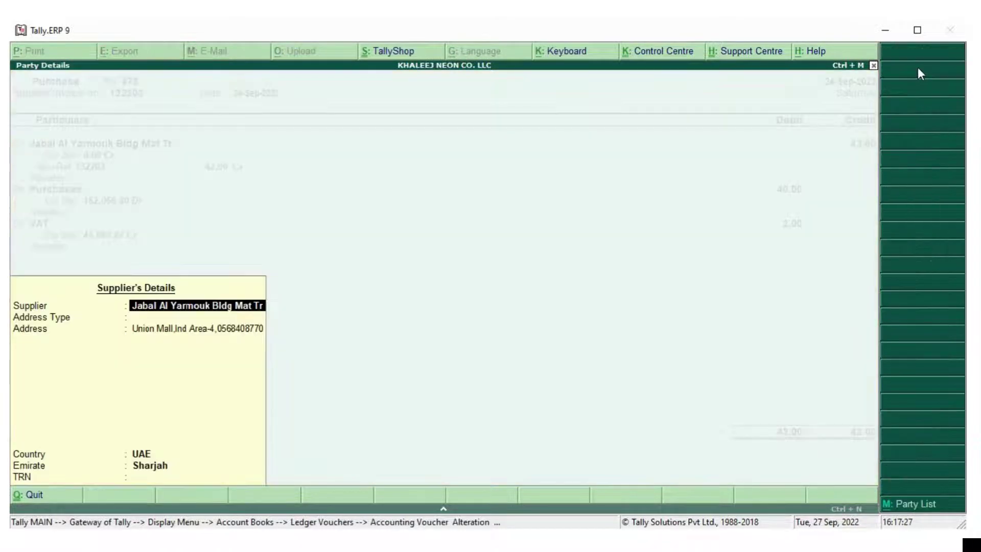
{"action": "key", "text": "Return"}
{"action": "key", "text": "Return"}
{"action": "key", "text": "Return"}
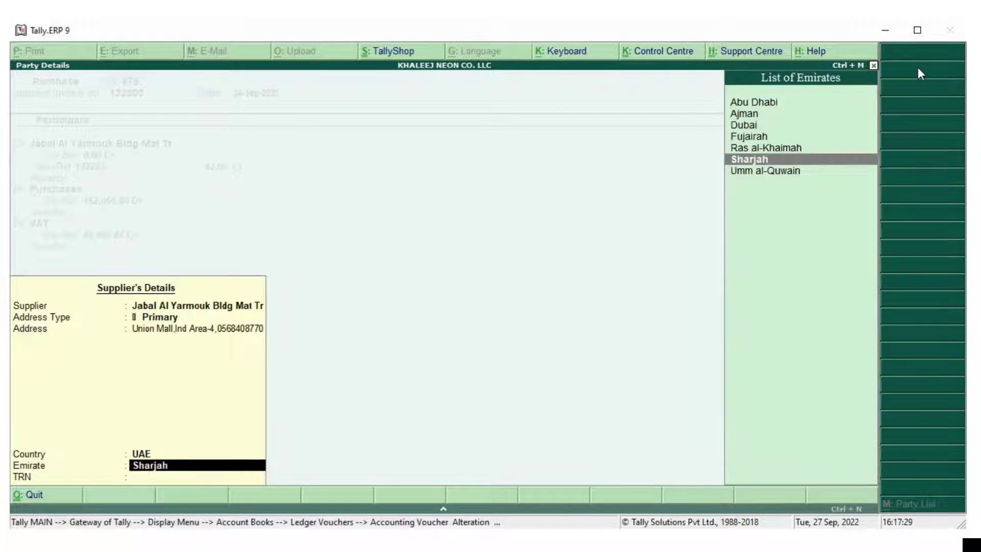
{"action": "key", "text": "Return"}
{"action": "key", "text": "Return"}
{"action": "key", "text": "Return"}
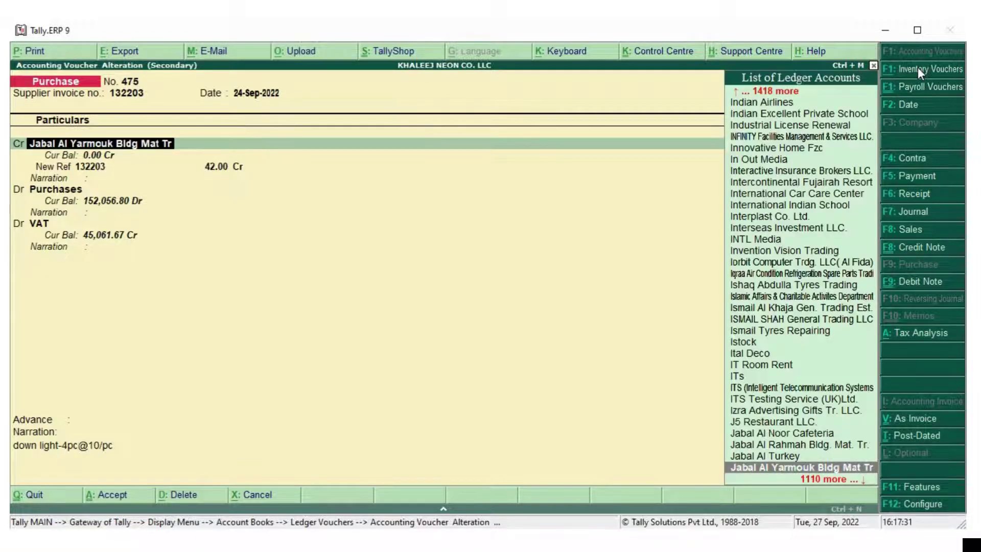
{"action": "key", "text": "Return"}
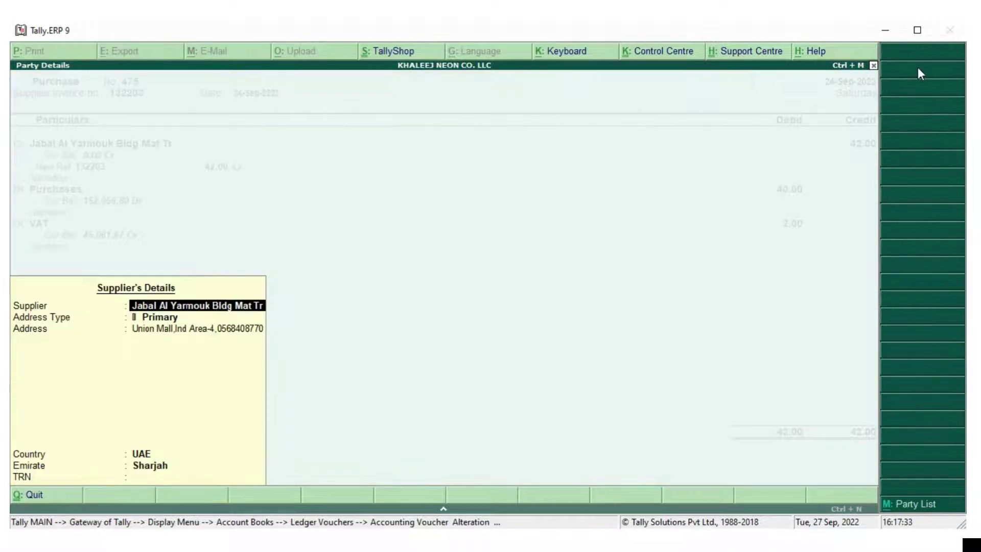
{"action": "key", "text": "Return"}
{"action": "key", "text": "Return"}
{"action": "key", "text": "Return"}
{"action": "key", "text": "Return"}
{"action": "key", "text": "Return"}
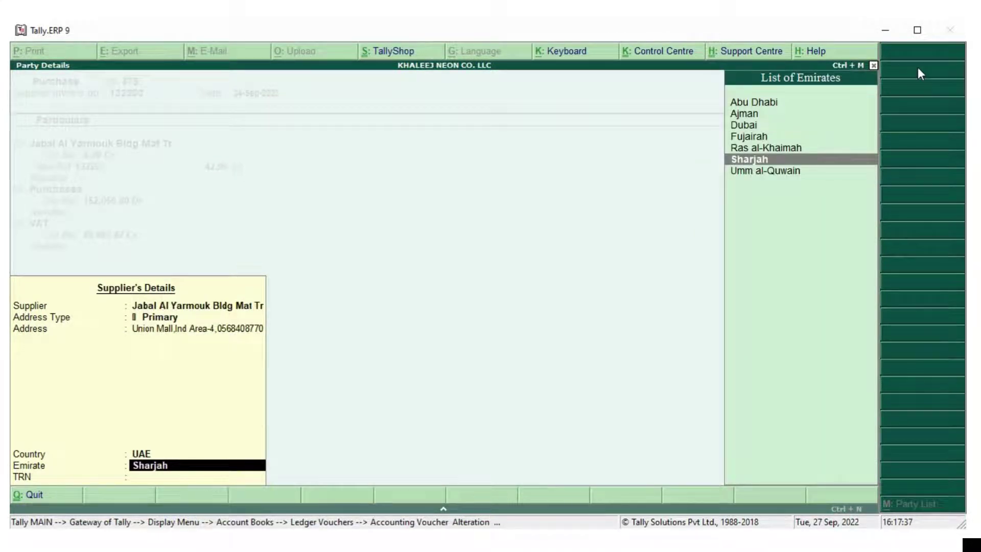
{"action": "key", "text": "Return"}
{"action": "key", "text": "Return"}
{"action": "key", "text": "Return"}
{"action": "key", "text": "Return"}
{"action": "key", "text": "Return"}
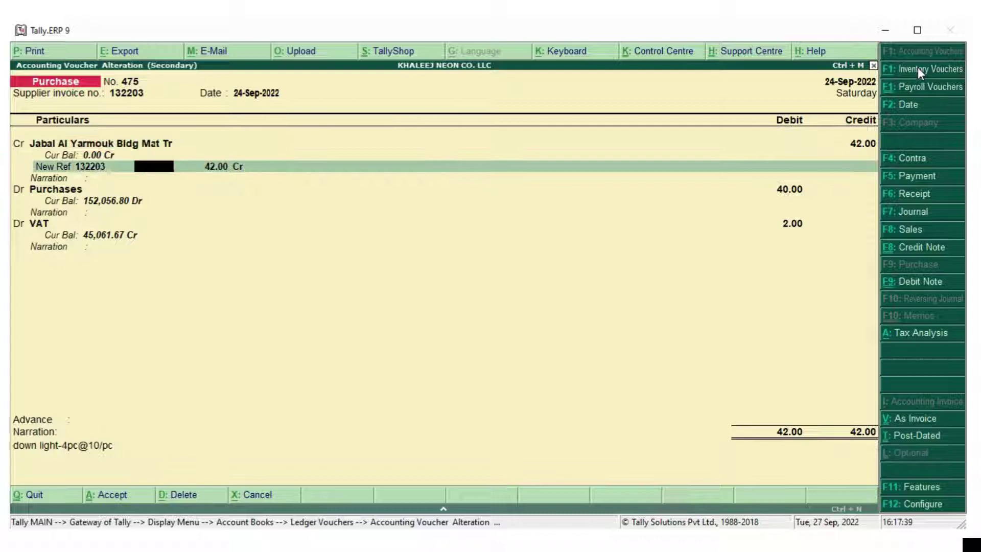
{"action": "key", "text": "Return"}
{"action": "key", "text": "Return"}
{"action": "key", "text": "Return"}
{"action": "key", "text": "Return"}
{"action": "key", "text": "Return"}
{"action": "key", "text": "Return"}
{"action": "key", "text": "Return"}
{"action": "key", "text": "Return"}
{"action": "key", "text": "Return"}
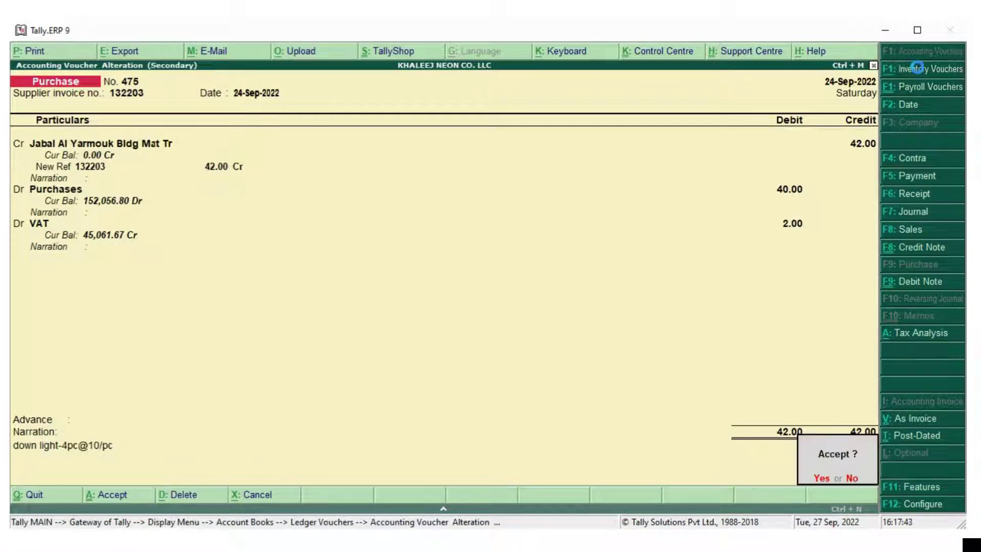
{"action": "key", "text": "Return"}
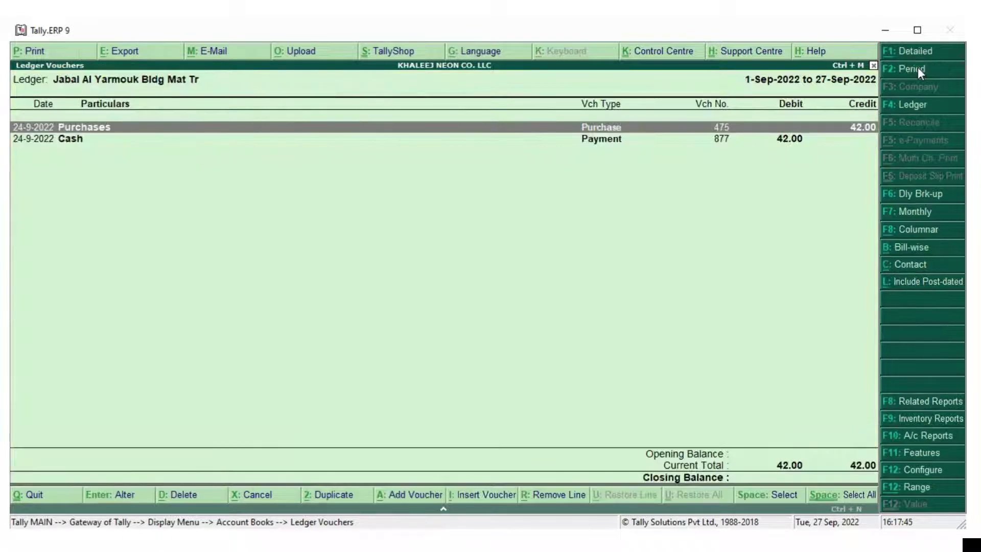
{"action": "key", "text": "Escape"}
Open VAT 201 and list the Incomplete/mismatch vouchers: three purchases, including 475
{"action": "key", "text": "Escape"}
{"action": "key", "text": "Escape"}
{"action": "key", "text": "Escape"}
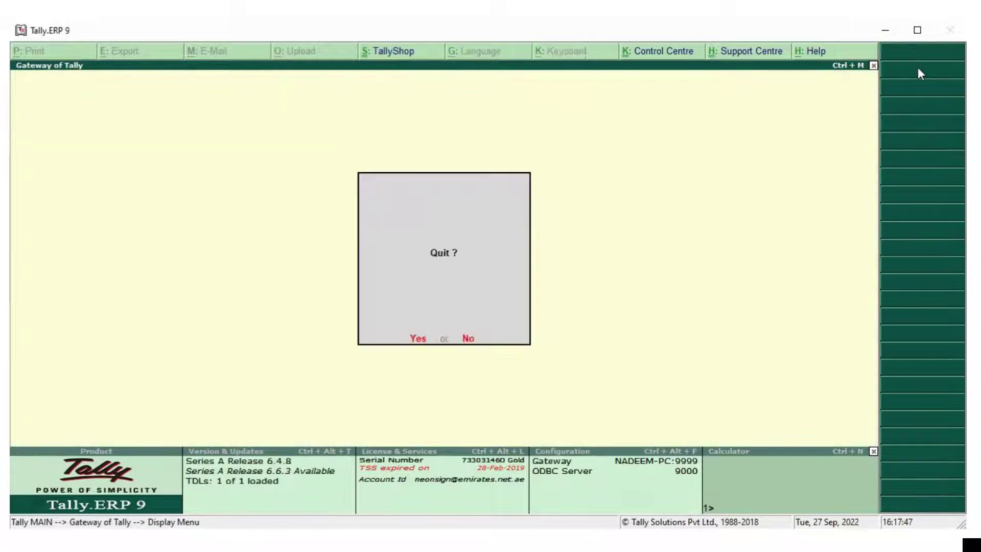
{"action": "key", "text": "Escape"}
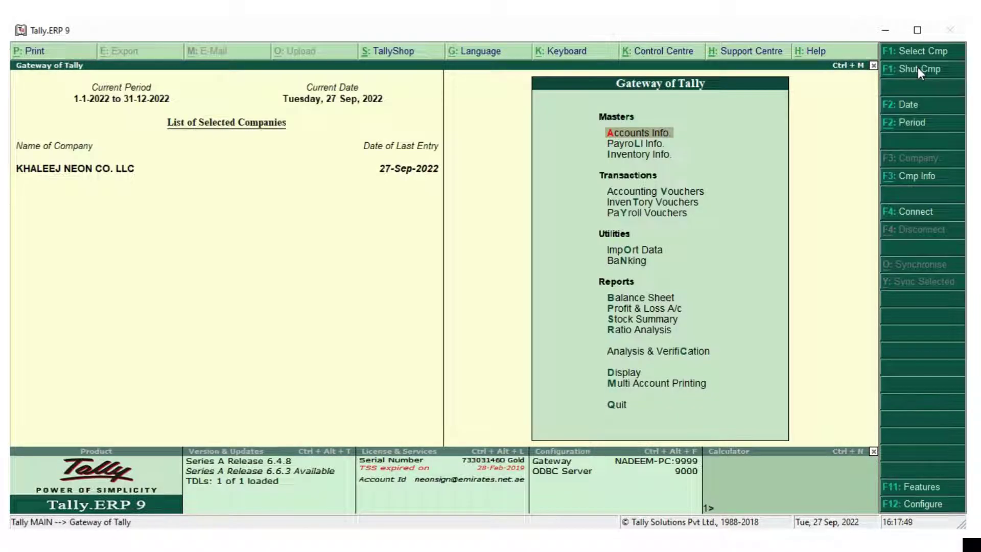
{"action": "key", "text": "d"}
{"action": "key", "text": "u"}
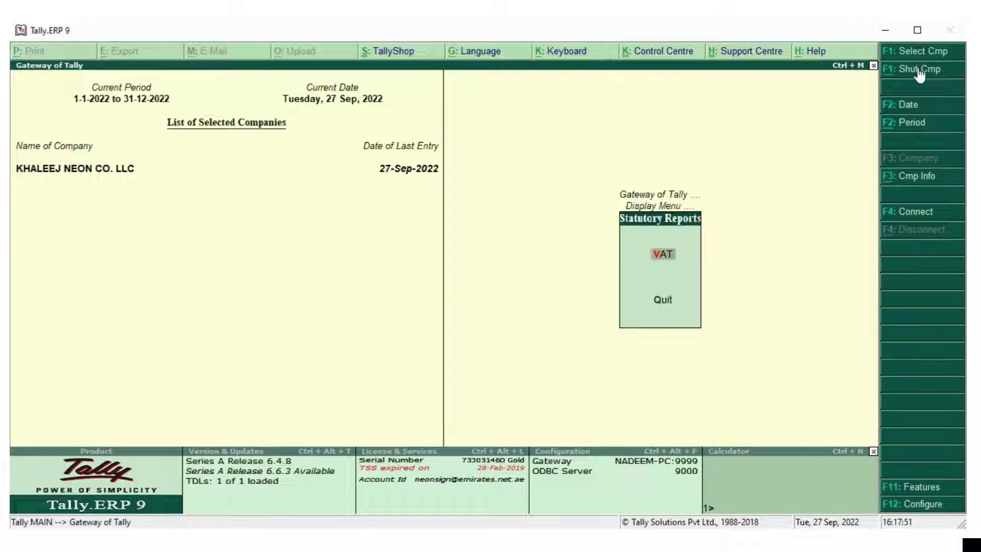
{"action": "key", "text": "Return"}
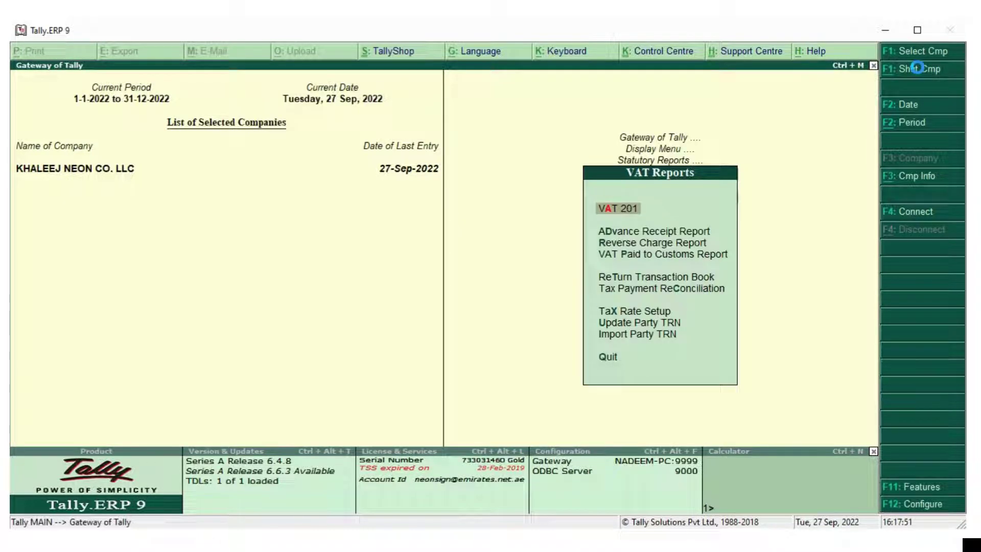
{"action": "key", "text": "Return"}
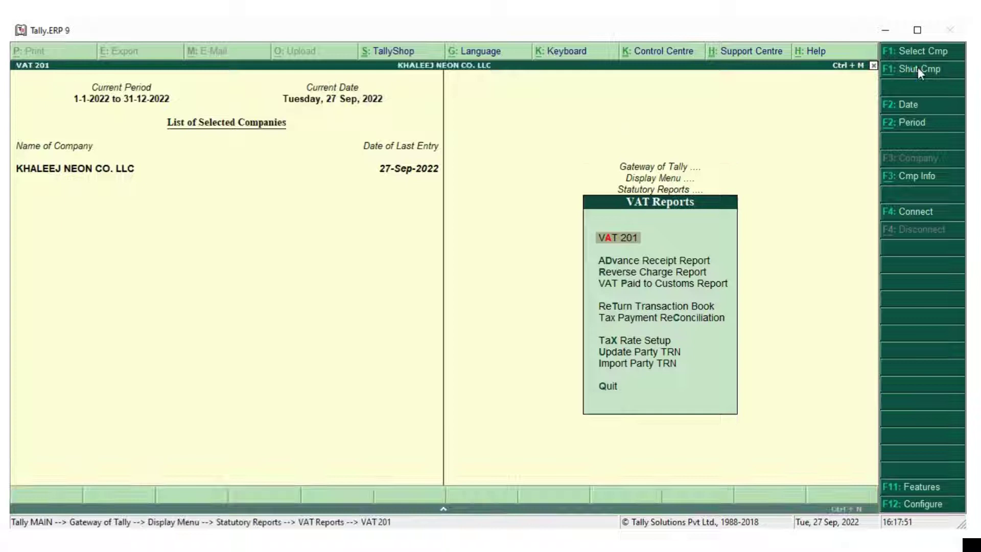
{"action": "key", "text": "Down"}
{"action": "key", "text": "Down"}
{"action": "key", "text": "Down"}
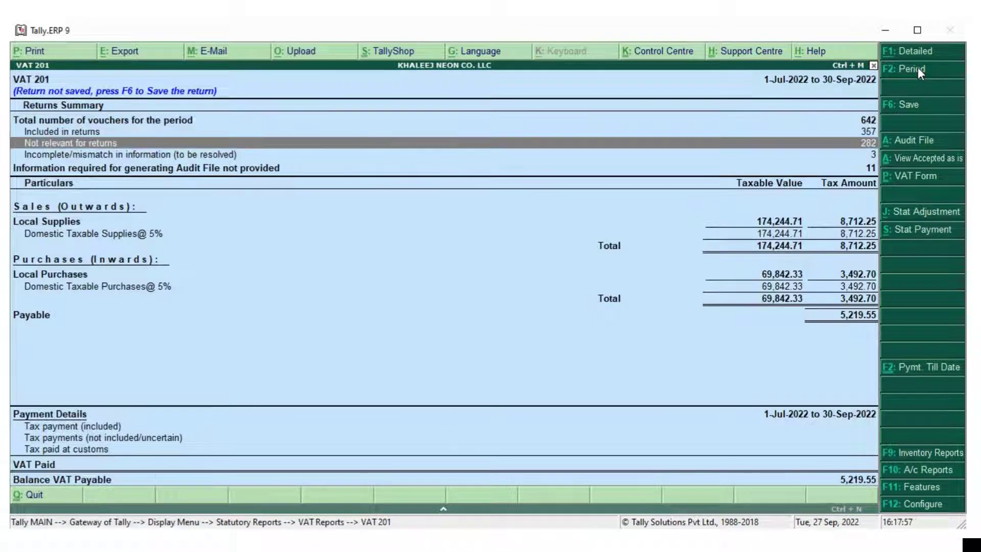
{"action": "key", "text": "Return"}
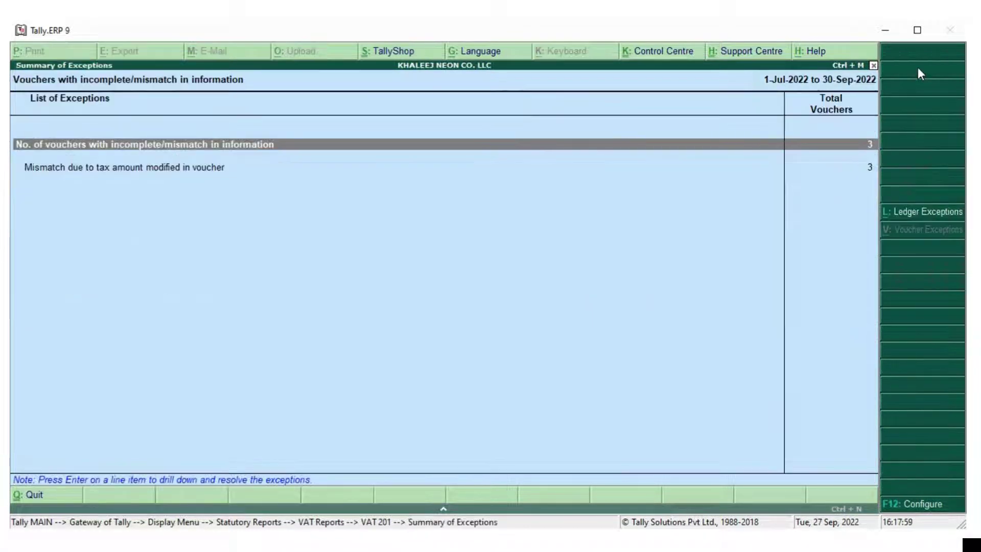
{"action": "key", "text": "Return"}
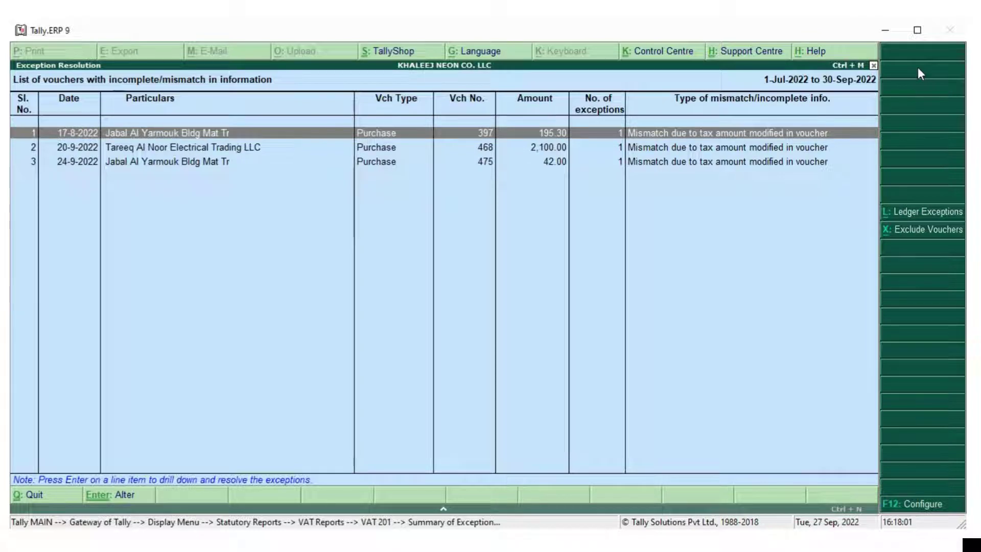
{"action": "key", "text": "Escape"}
{"action": "key", "text": "Escape"}
{"action": "key", "text": "Escape"}
{"action": "key", "text": "Escape"}
{"action": "key", "text": "Escape"}
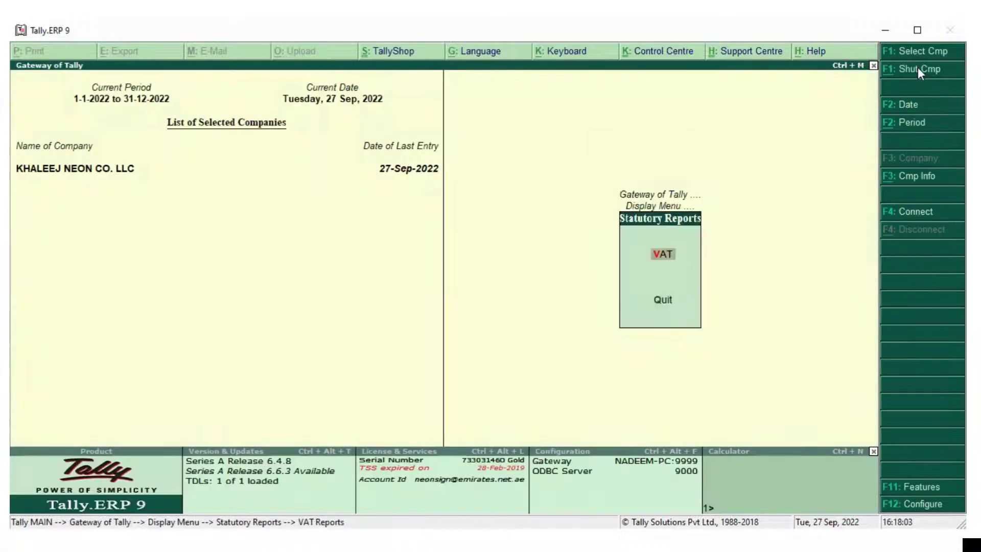
{"action": "key", "text": "Escape"}
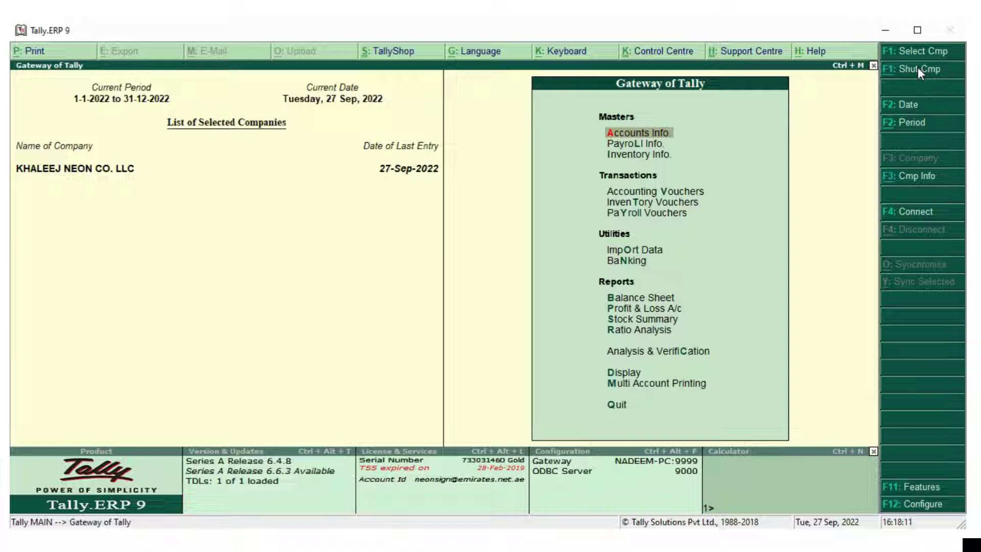
Search the Account Books ledgers for 'Jaba' and pick Jabal Al Yarmouk Bldg Mat Tr
{"action": "key", "text": "Return"}
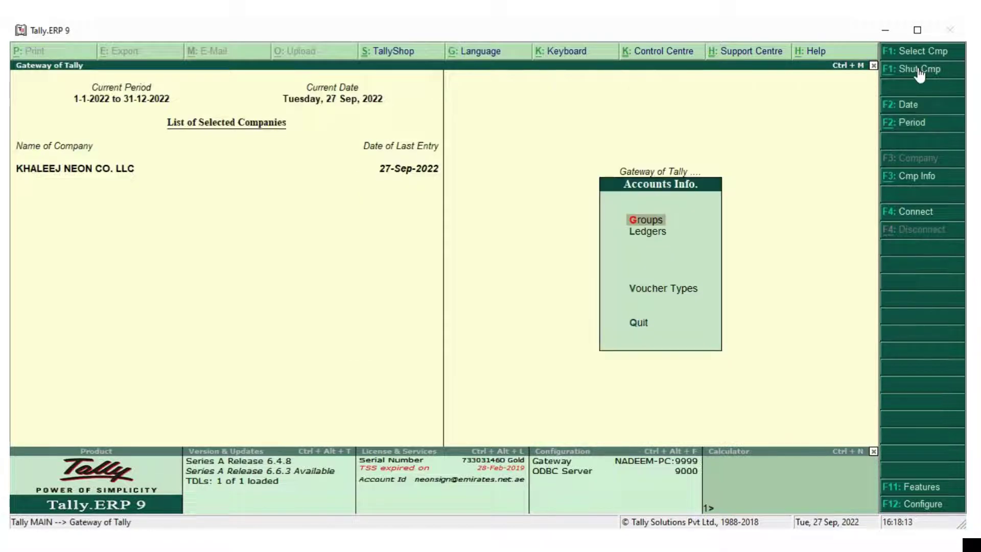
{"action": "key", "text": "l"}
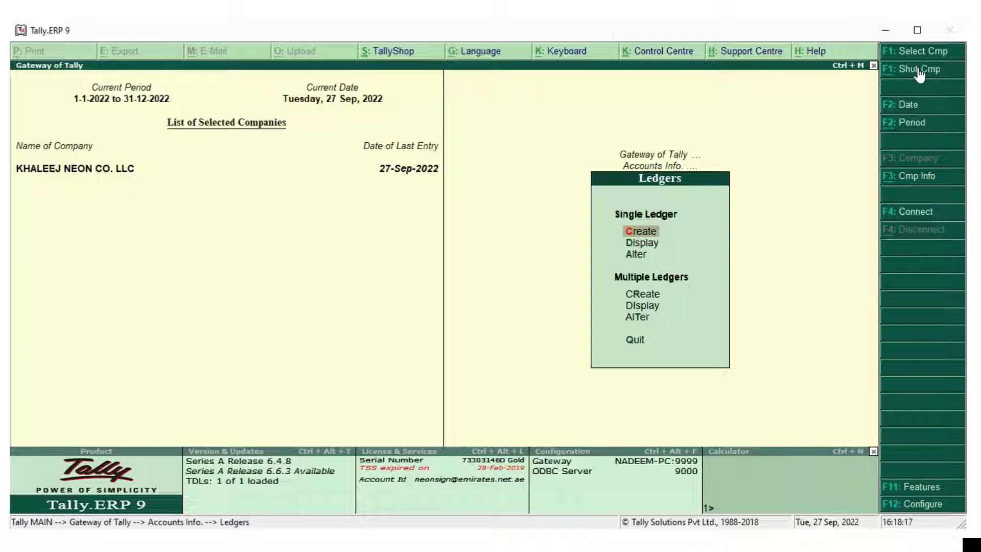
{"action": "key", "text": "Escape"}
{"action": "key", "text": "Escape"}
{"action": "key", "text": "Escape"}
{"action": "key", "text": "Escape"}
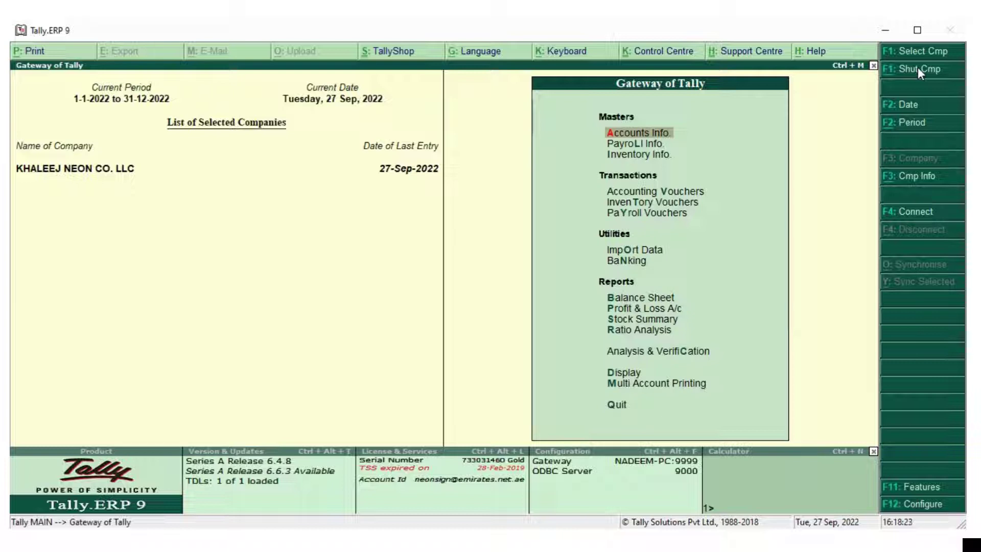
{"action": "key", "text": "d"}
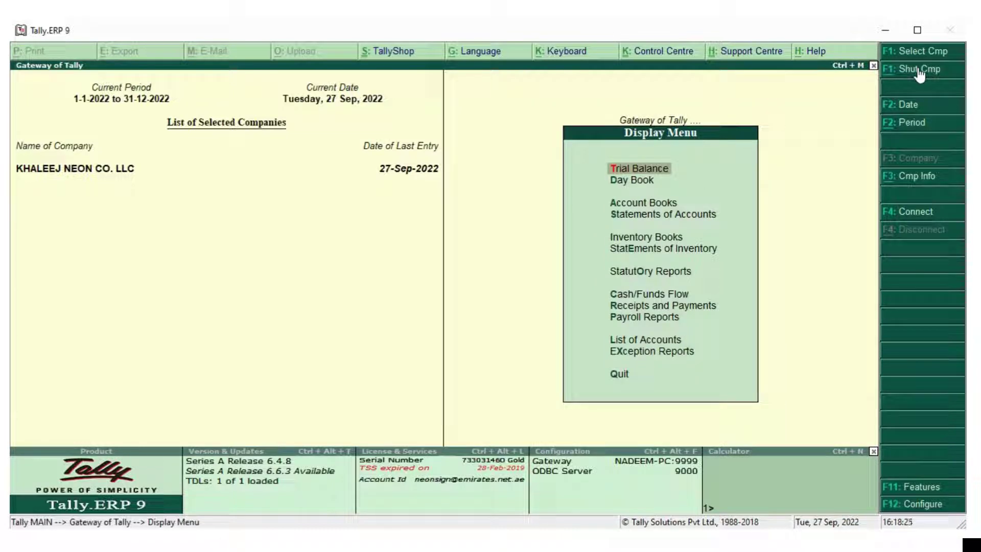
{"action": "key", "text": "a"}
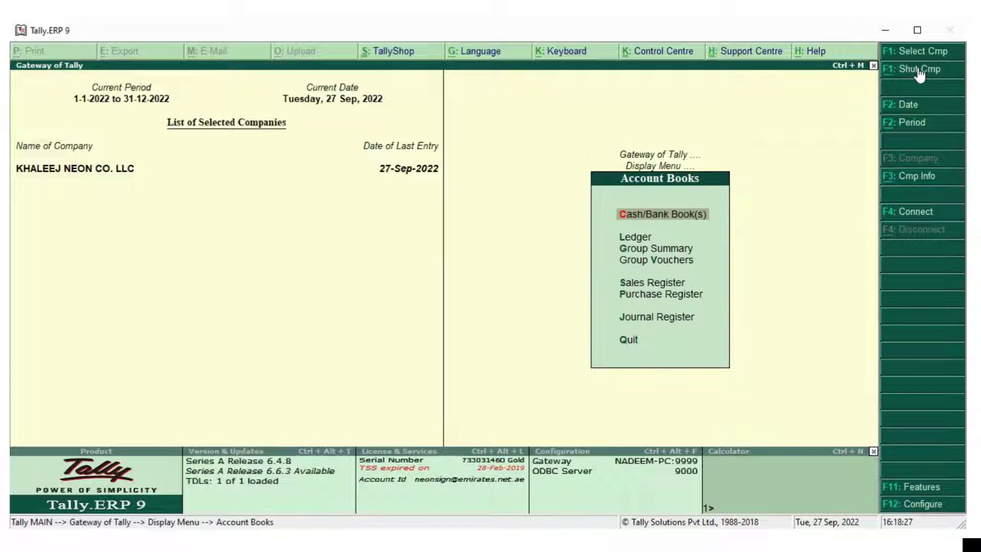
{"action": "type", "text": "l"}
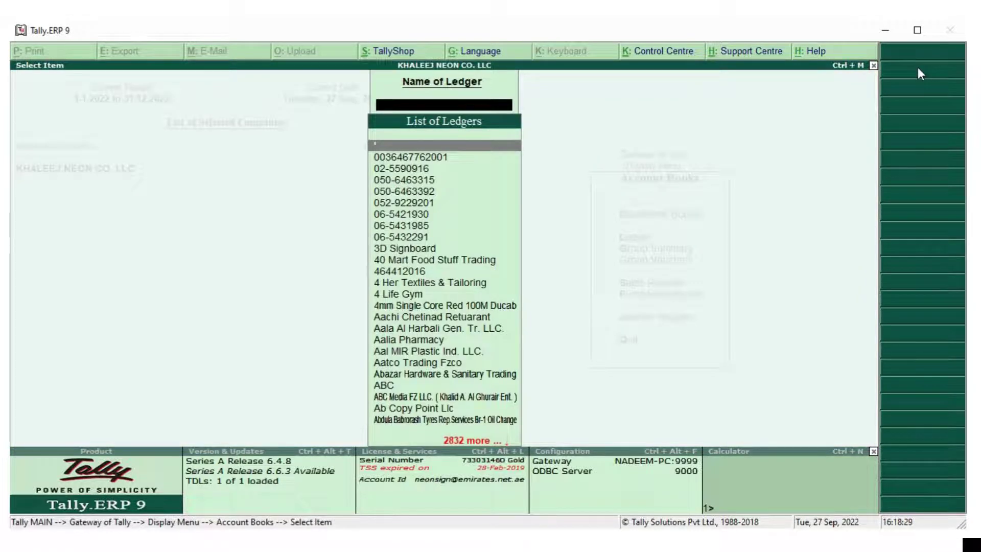
{"action": "type", "text": "Jabal"}
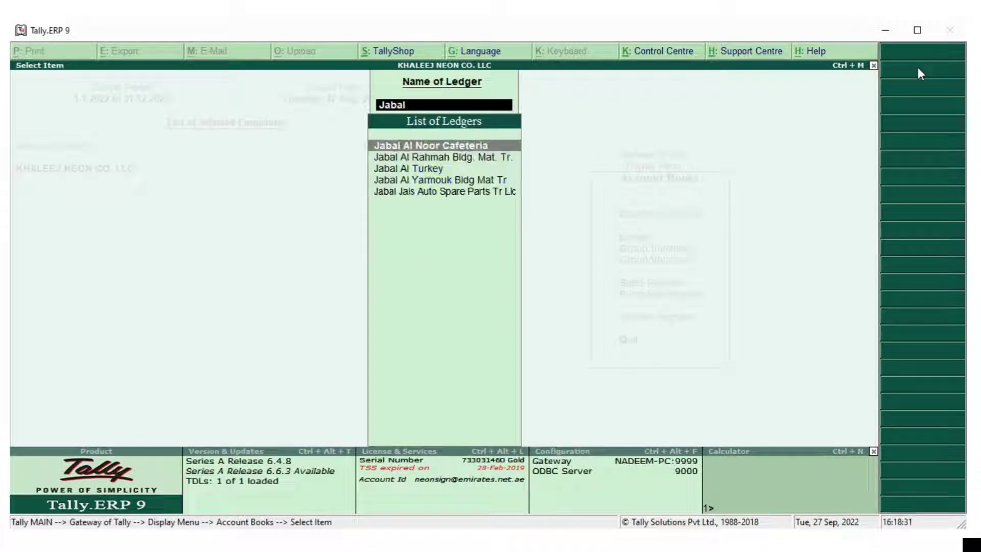
{"action": "key", "text": "Down"}
{"action": "key", "text": "Down"}
{"action": "key", "text": "Down"}
{"action": "key", "text": "Return"}
{"action": "key", "text": "Return"}
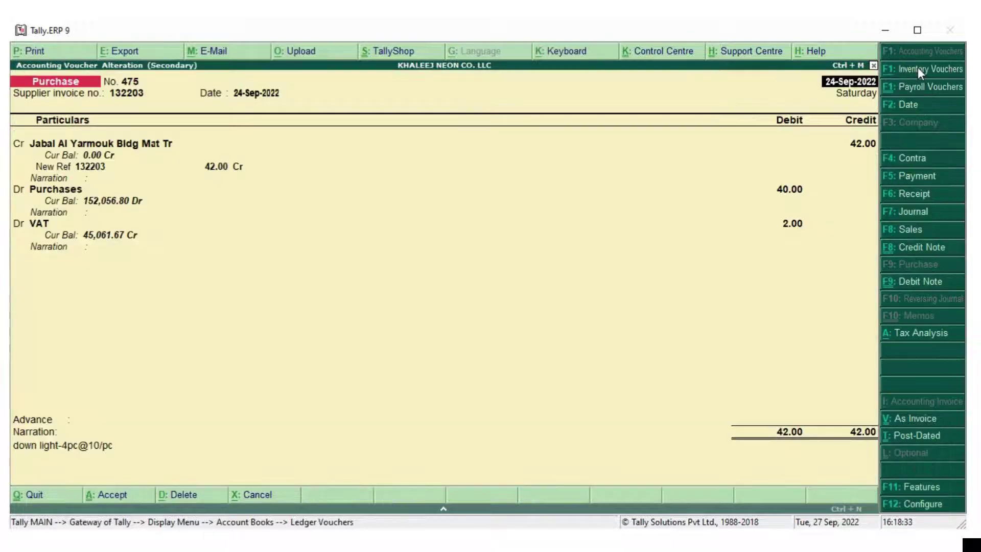
{"action": "key", "text": "Return"}
{"action": "key", "text": "Return"}
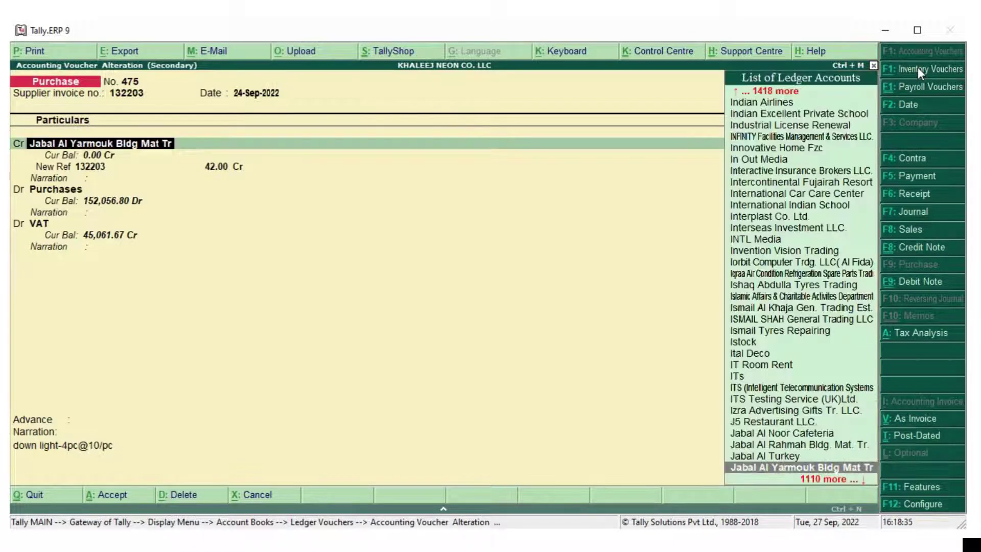
{"action": "key", "text": "Return"}
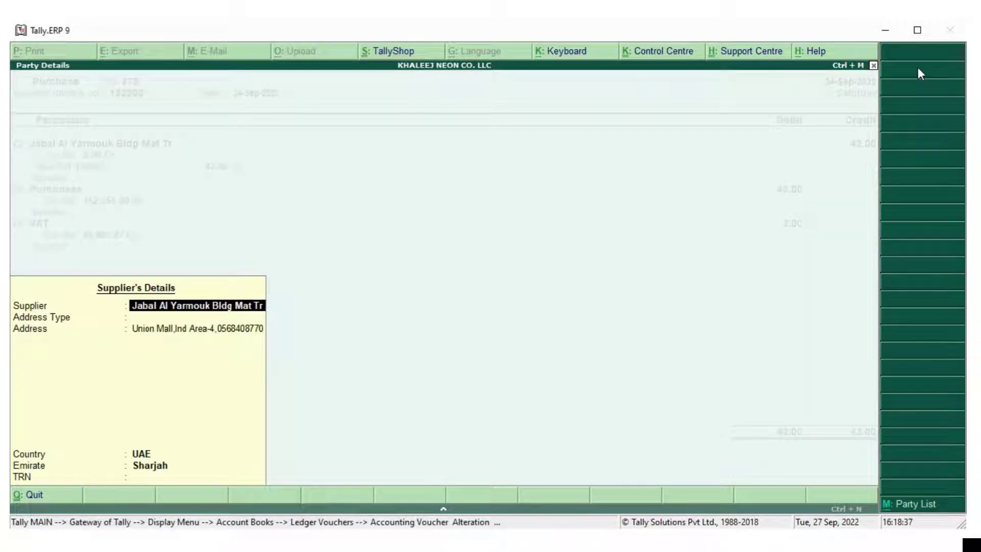
{"action": "key", "text": "Return"}
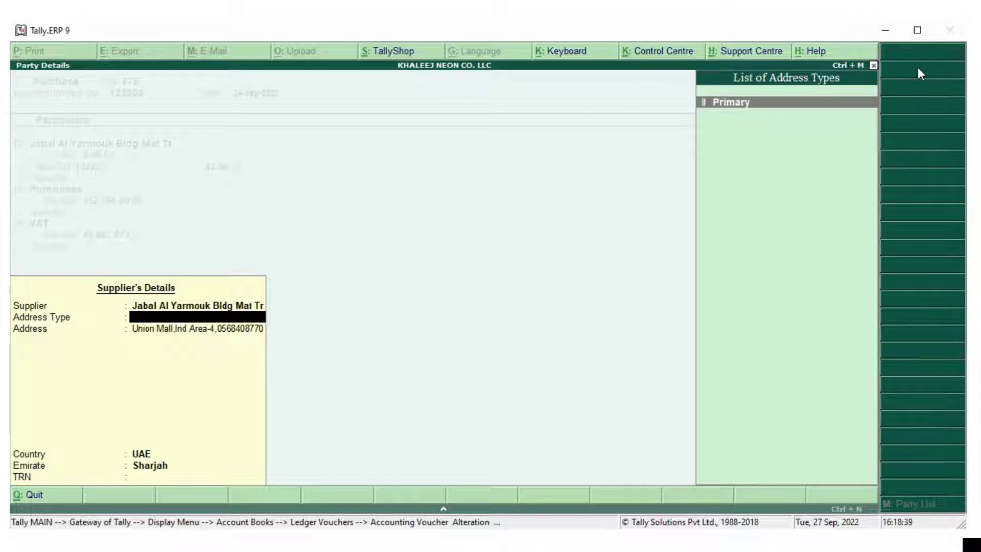
{"action": "key", "text": "Return"}
{"action": "key", "text": "Return"}
{"action": "key", "text": "Return"}
{"action": "key", "text": "Return"}
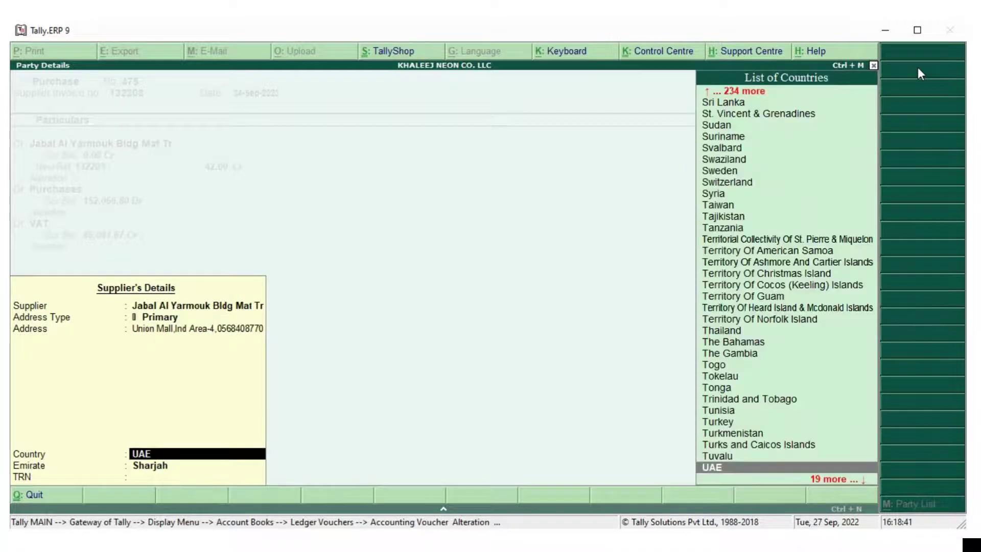
{"action": "type", "text": "Du"}
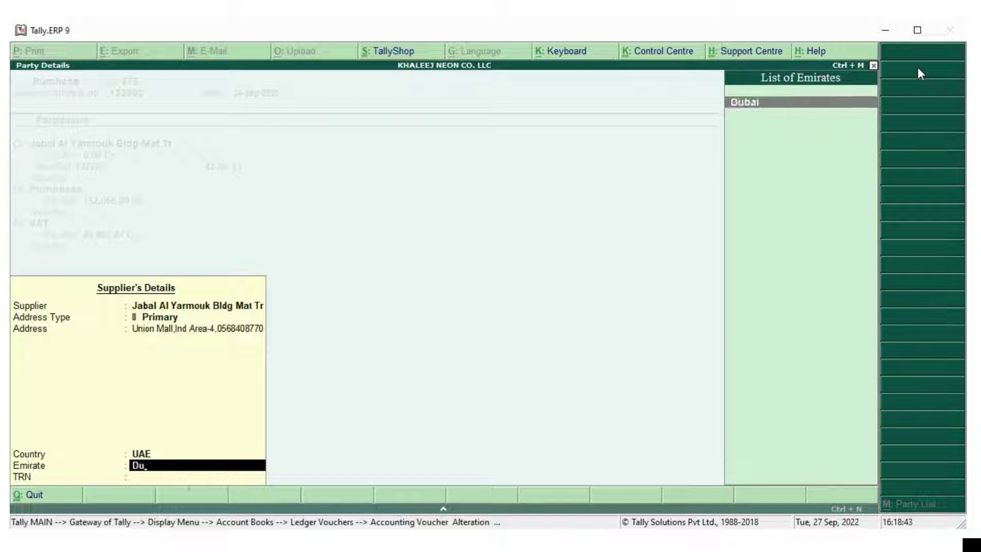
{"action": "key", "text": "BackSpace"}
{"action": "key", "text": "BackSpace"}
{"action": "key", "text": "Escape"}
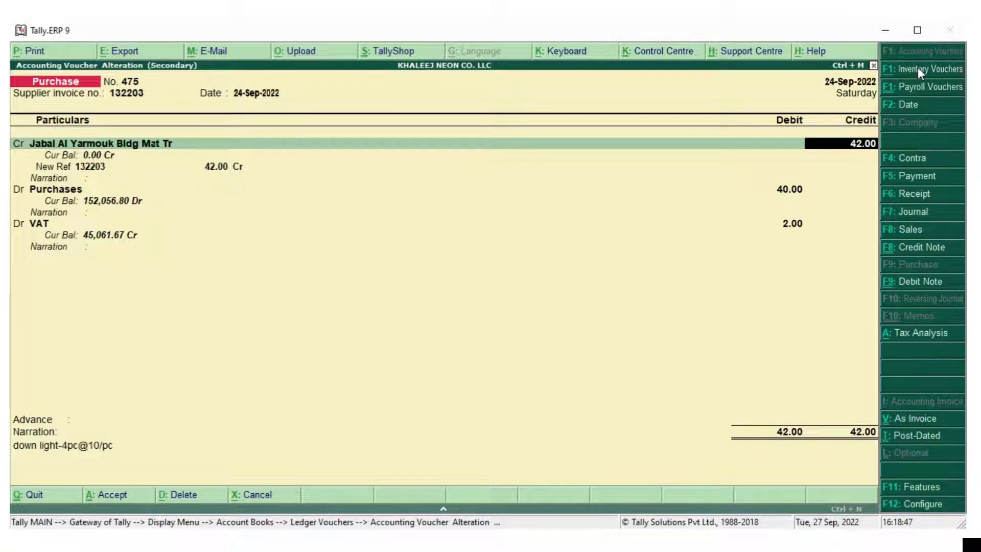
{"action": "key", "text": "BackSpace"}
{"action": "key", "text": "BackSpace"}
{"action": "key", "text": "BackSpace"}
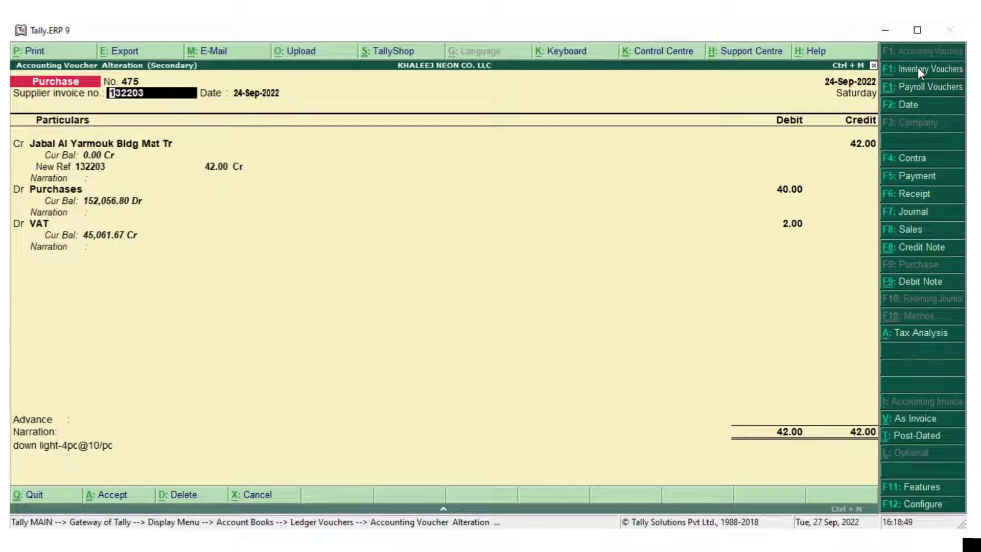
{"action": "key", "text": "BackSpace"}
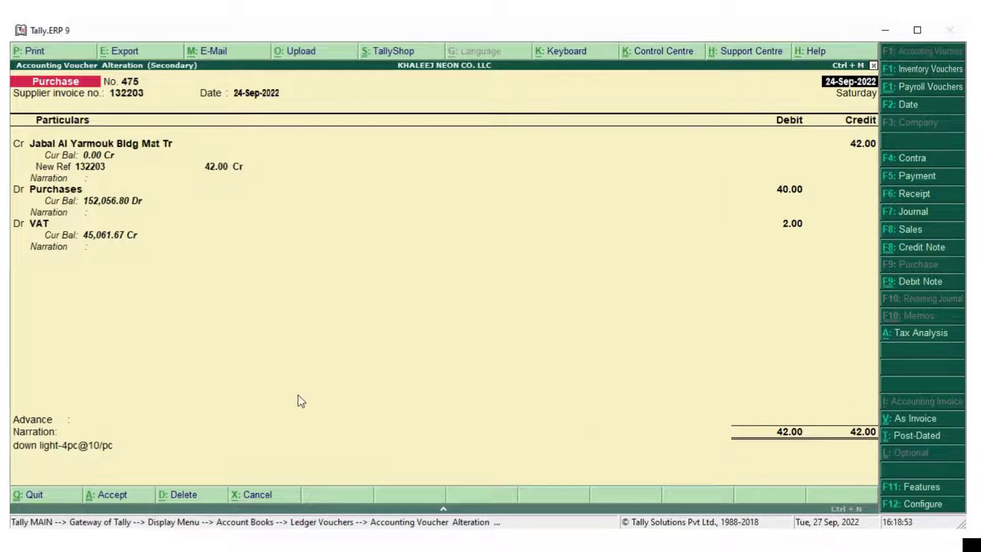
Delete purchase voucher 475 and cash payment voucher 877 from the Jabal Al Yarmouk ledger
{"action": "left_click", "coordinate": [185, 496]}
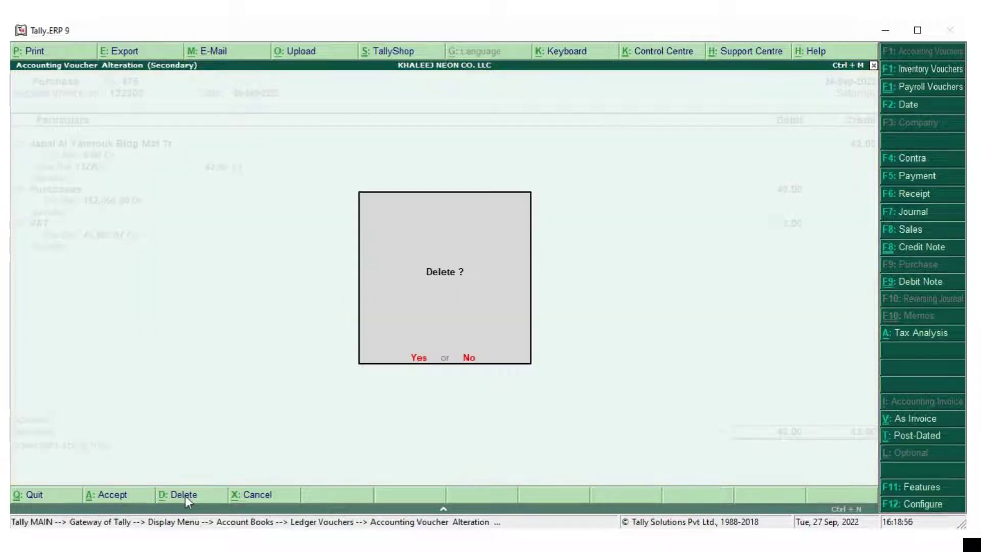
{"action": "left_click", "coordinate": [419, 367]}
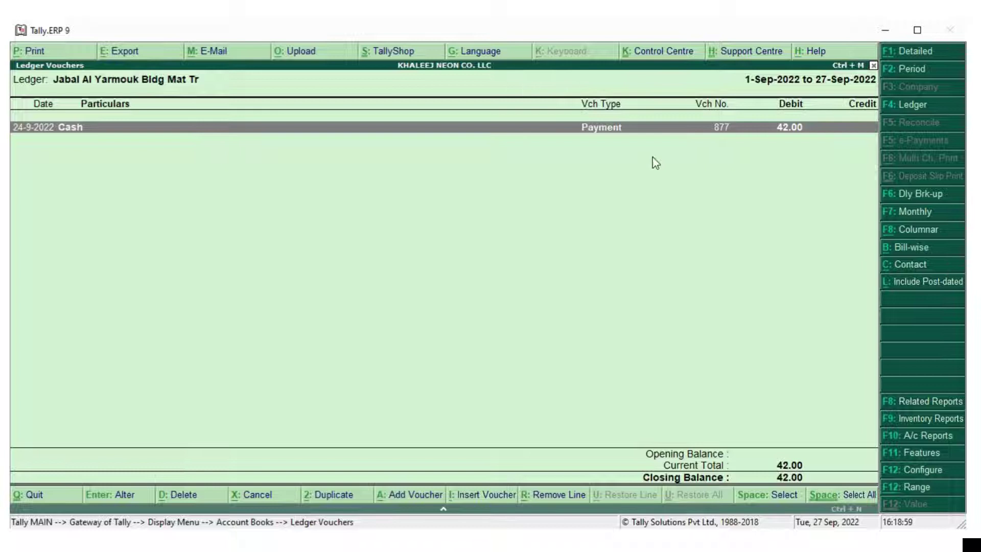
{"action": "double_click", "coordinate": [246, 134]}
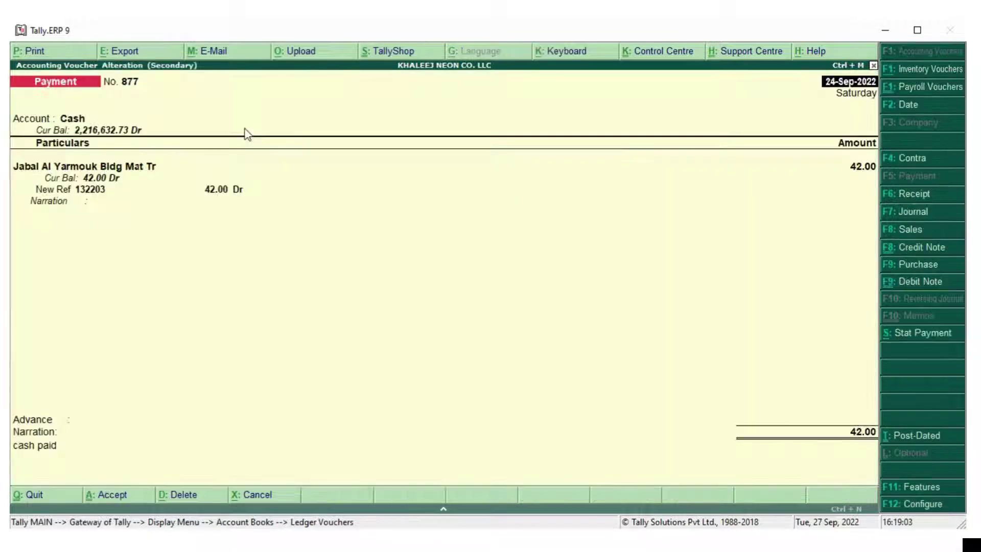
{"action": "left_click", "coordinate": [196, 496]}
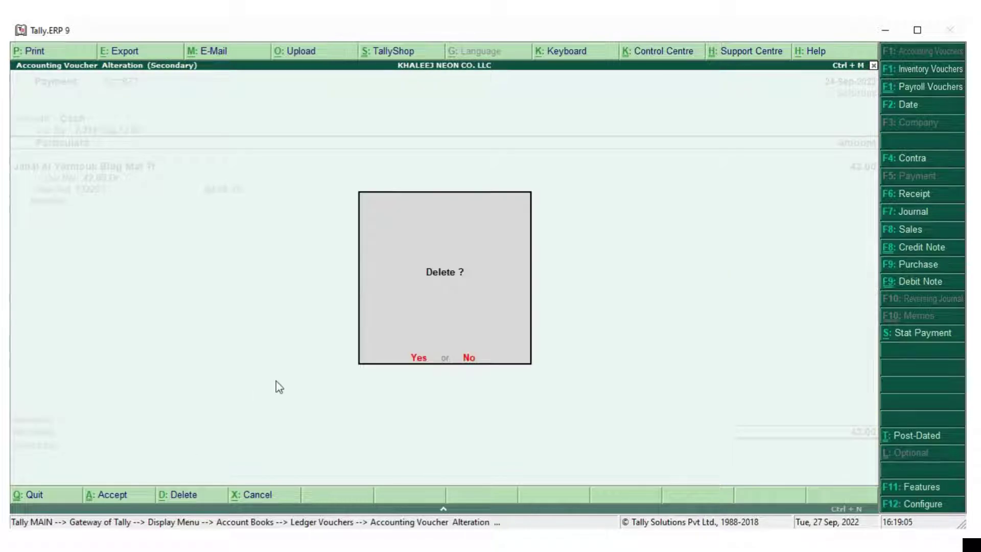
{"action": "key", "text": "y"}
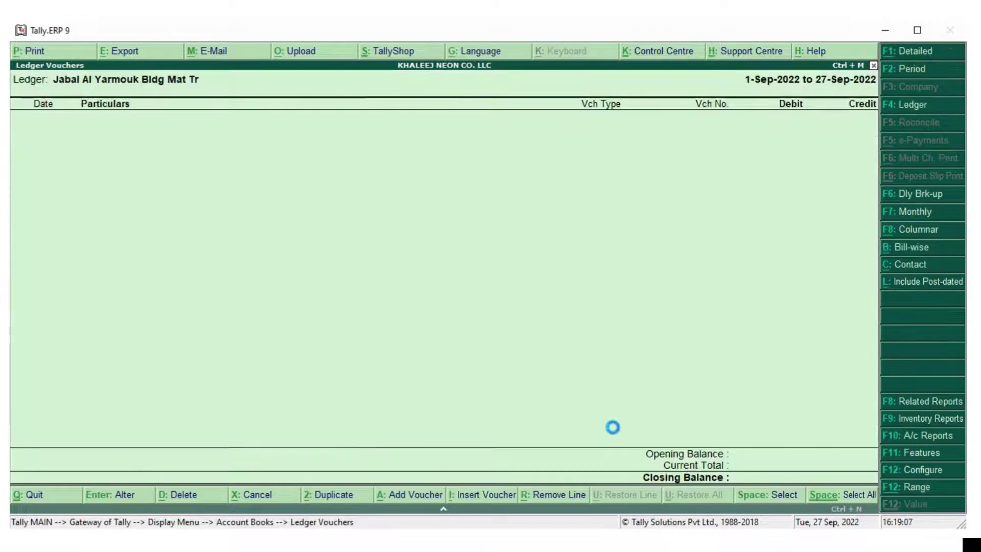
{"action": "key", "text": "Escape"}
{"action": "key", "text": "Escape"}
{"action": "key", "text": "Escape"}
{"action": "key", "text": "Escape"}
{"action": "key", "text": "Escape"}
{"action": "key", "text": "Escape"}
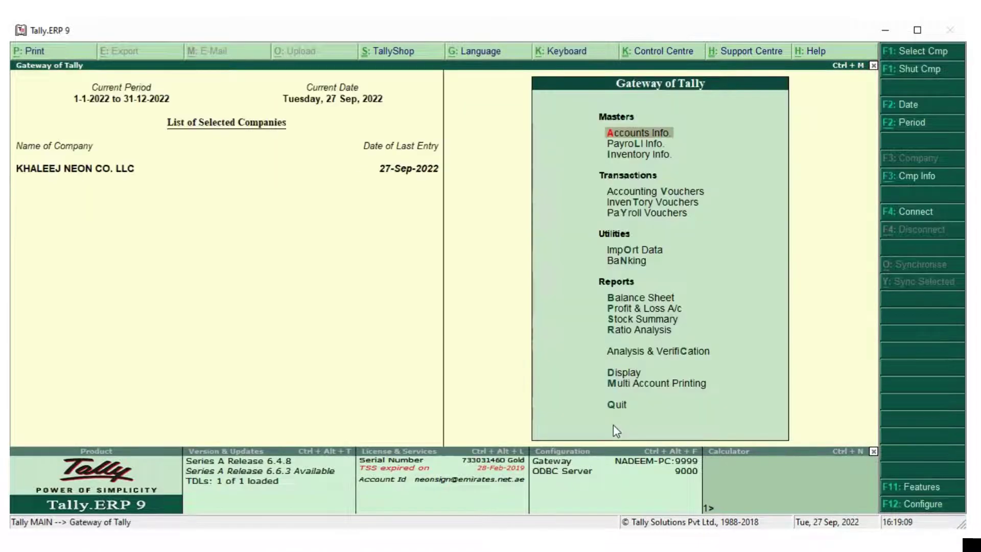
Start an accounting-mode Purchase voucher dated 24/9/22 for supplier invoice 132203
{"action": "key", "text": "v"}
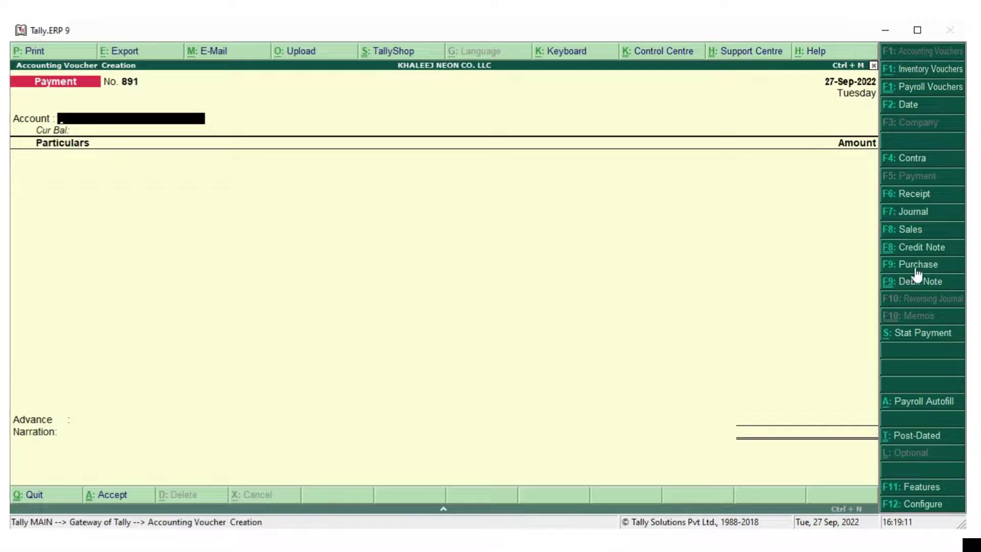
{"action": "left_click", "coordinate": [915, 264]}
{"action": "left_click", "coordinate": [927, 420]}
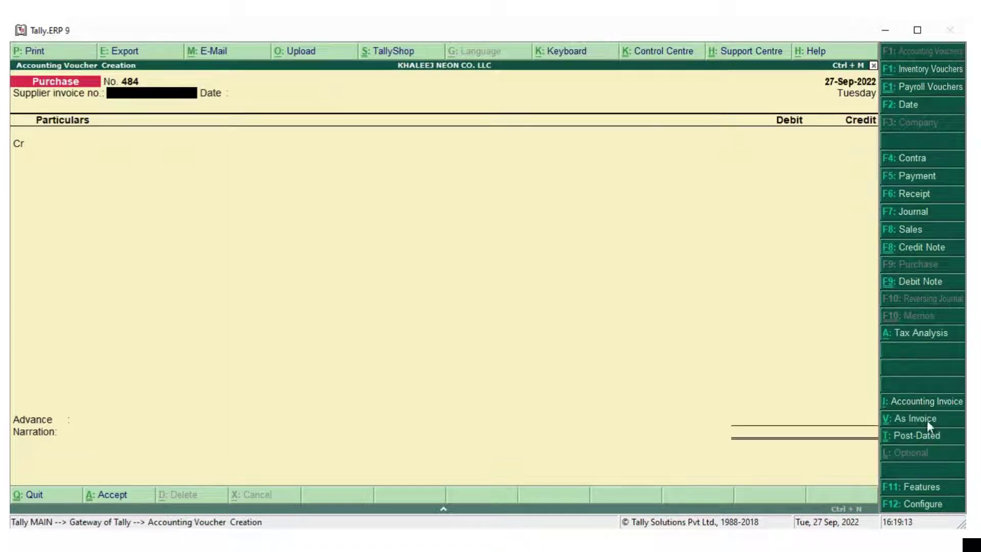
{"action": "left_click", "coordinate": [903, 110]}
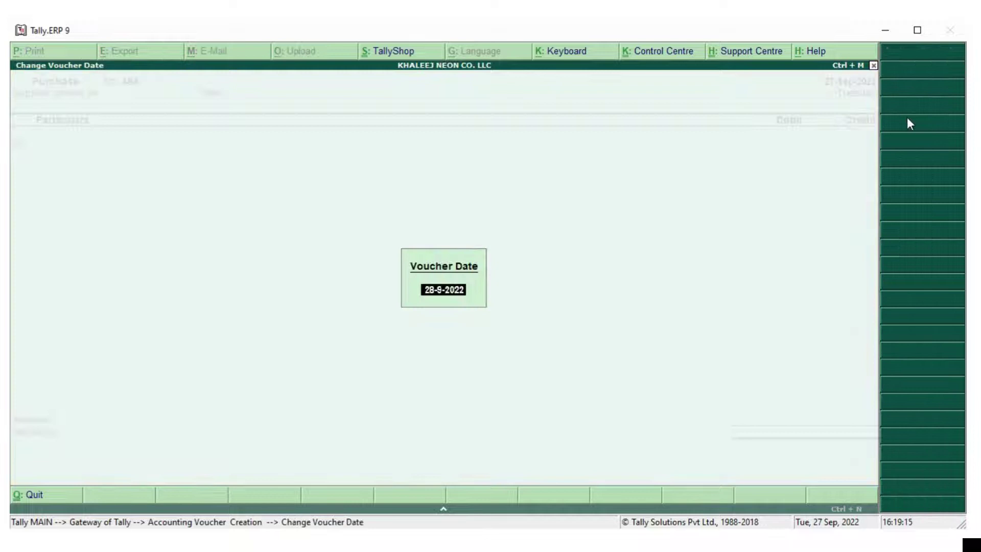
{"action": "type", "text": "24/9/22"}
{"action": "key", "text": "Return"}
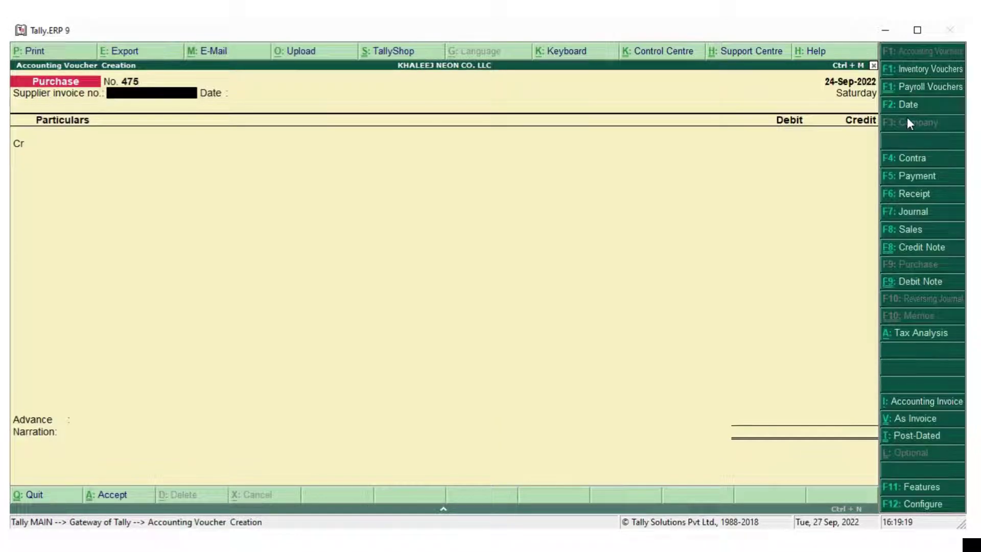
{"action": "type", "text": "132203"}
{"action": "key", "text": "Return"}
{"action": "key", "text": "Return"}
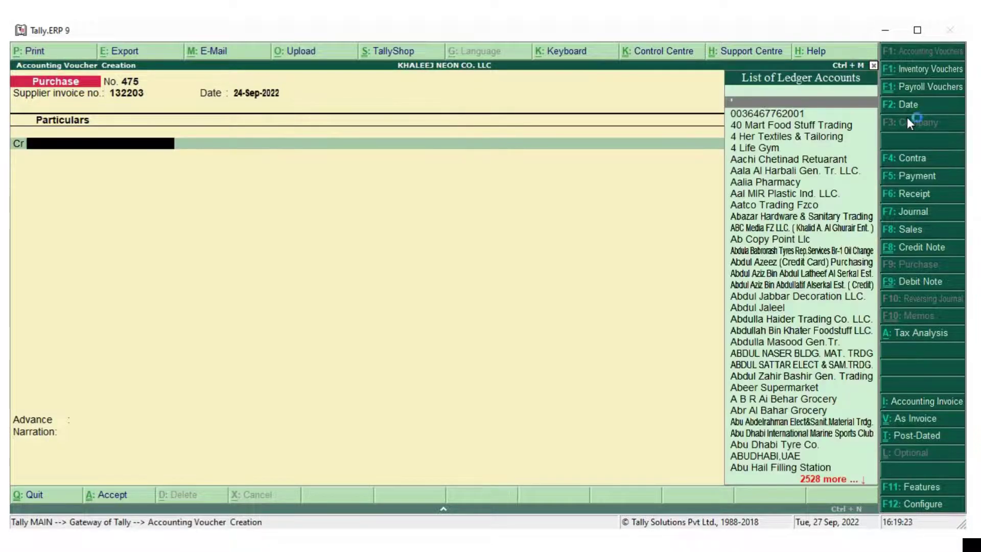
Credit Jabal Al Yarmouk Bldg Mat Tr 42 as new bill reference 132203
{"action": "type", "text": "Jabal"}
{"action": "key", "text": "Down"}
{"action": "key", "text": "Down"}
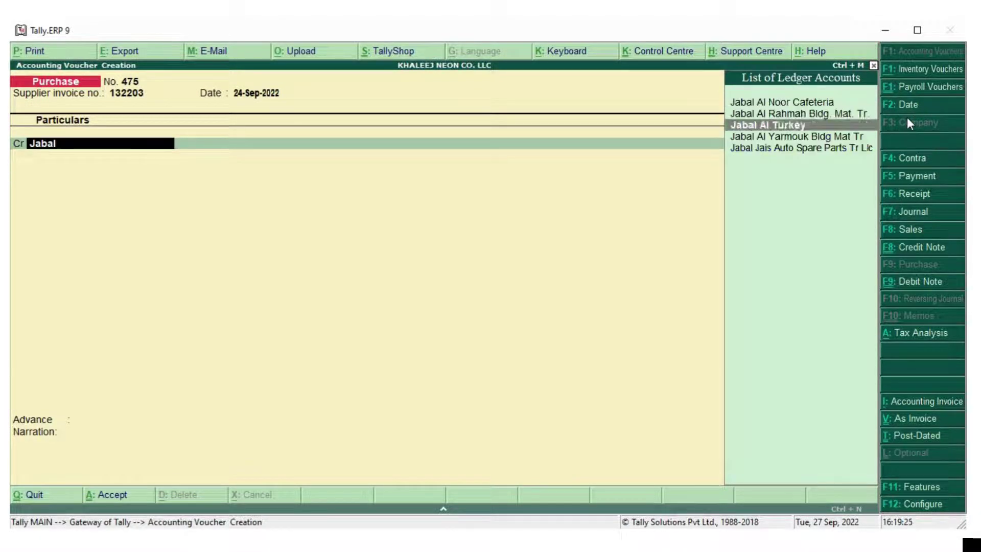
{"action": "key", "text": "Down"}
{"action": "key", "text": "Return"}
{"action": "key", "text": "Return"}
{"action": "key", "text": "Return"}
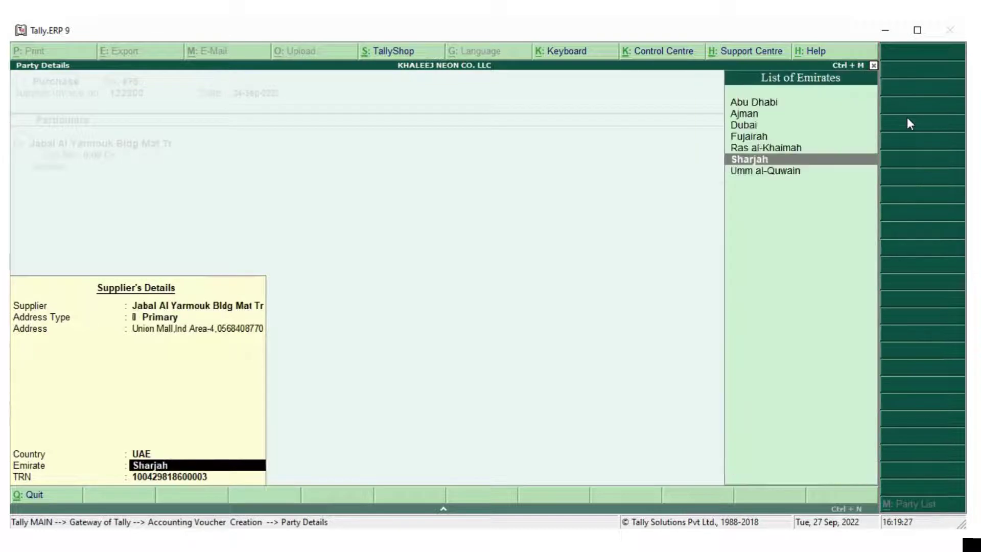
{"action": "key", "text": "Return"}
{"action": "key", "text": "Return"}
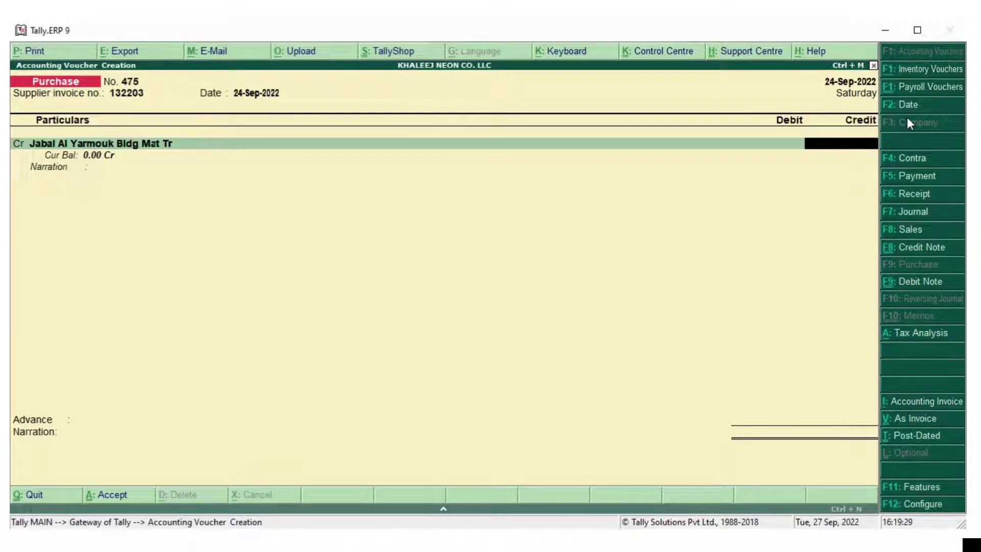
{"action": "type", "text": "42"}
{"action": "key", "text": "Return"}
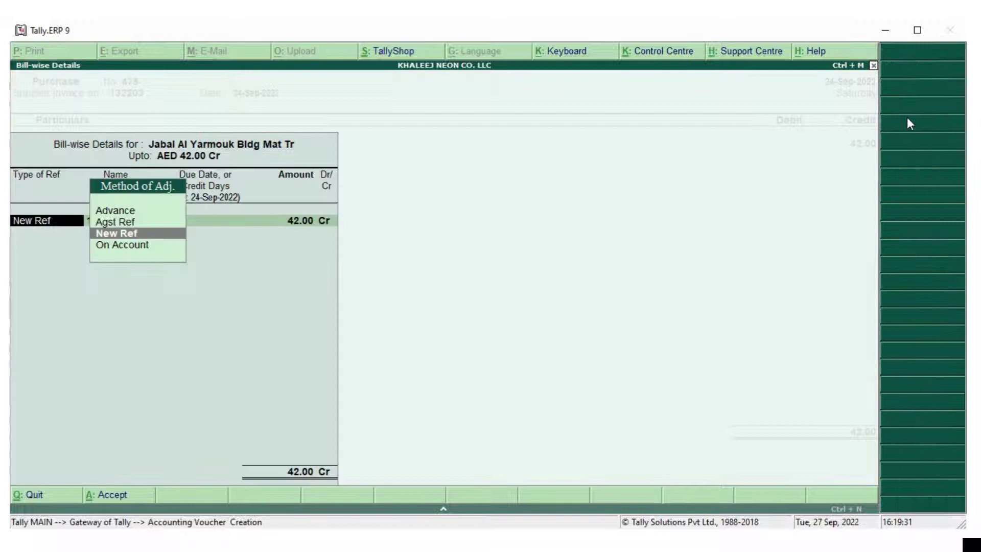
{"action": "key", "text": "Return"}
{"action": "key", "text": "Return"}
{"action": "key", "text": "Return"}
{"action": "key", "text": "Return"}
{"action": "key", "text": "Return"}
{"action": "key", "text": "BackSpace"}
{"action": "key", "text": "Down"}
{"action": "key", "text": "Down"}
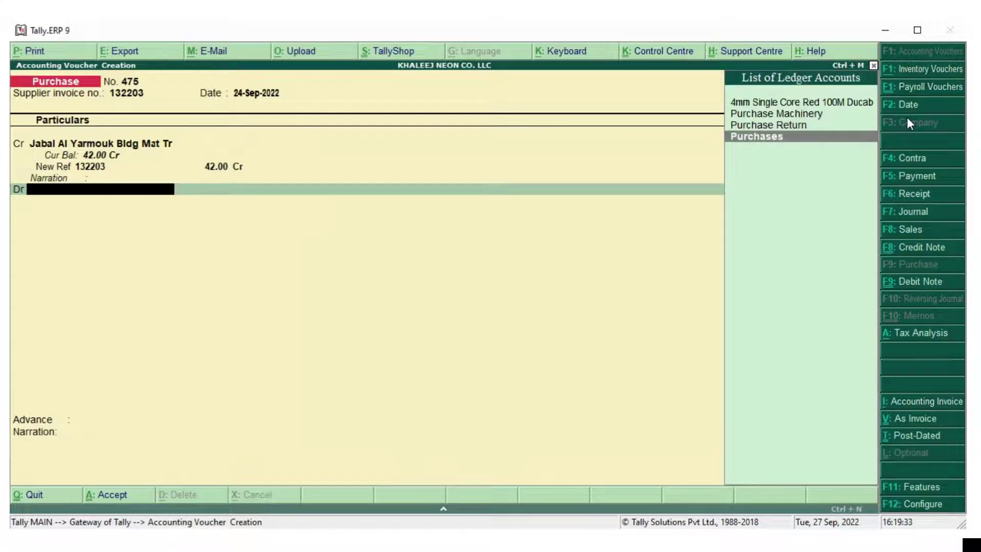
Debit Purchases 40 with VAT 2.00 and narrate 'down light--4pc@10/pc'
{"action": "key", "text": "Return"}
{"action": "type", "text": "40"}
{"action": "key", "text": "Return"}
{"action": "key", "text": "Return"}
{"action": "key", "text": "Return"}
{"action": "key", "text": "Return"}
{"action": "key", "text": "Return"}
{"action": "key", "text": "Return"}
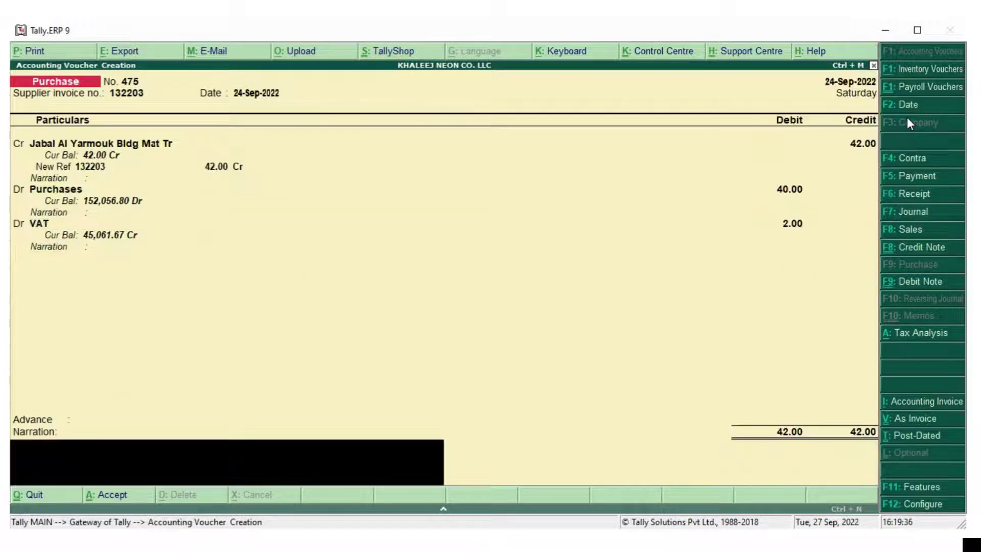
{"action": "type", "text": "down ligh"}
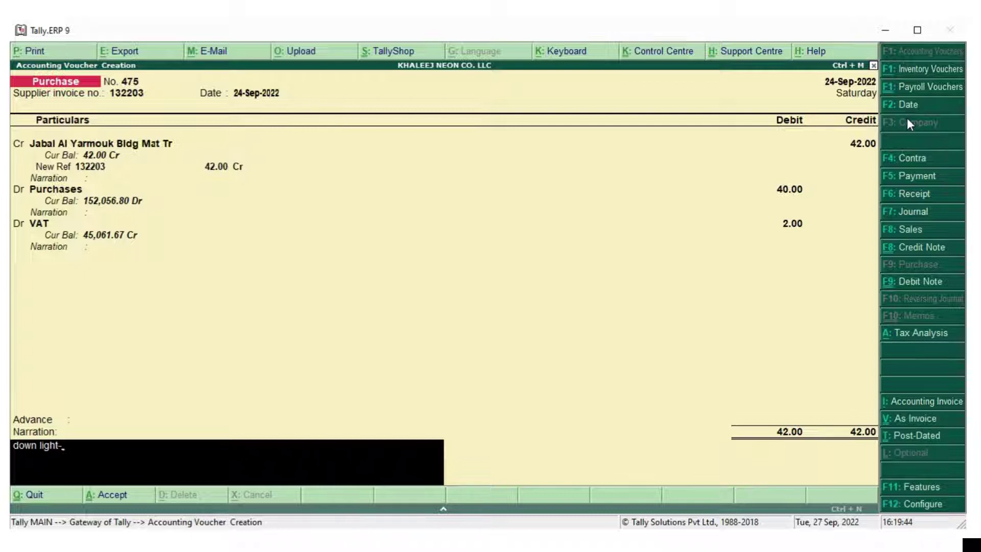
{"action": "type", "text": "t--4pc@"}
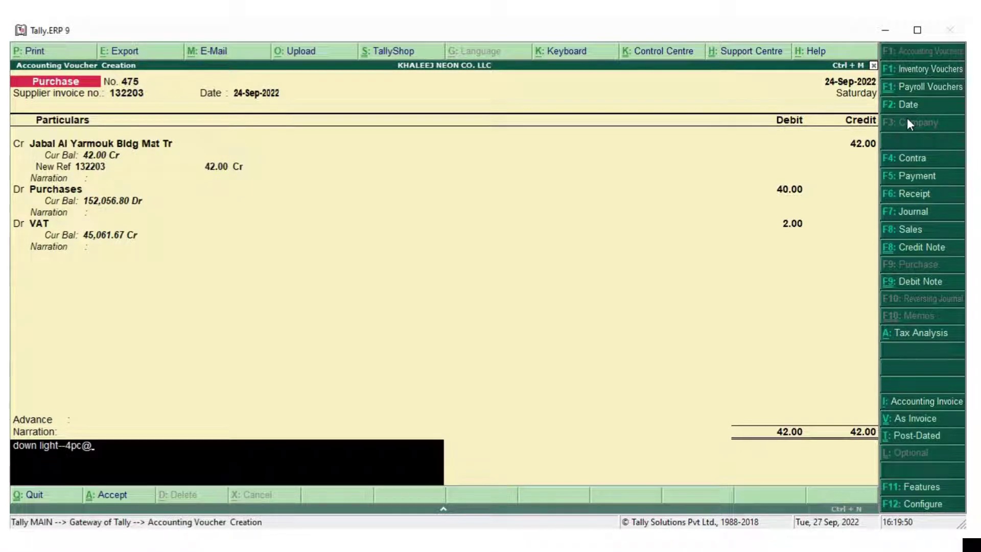
{"action": "type", "text": "10/pcv"}
{"action": "key", "text": "Return"}
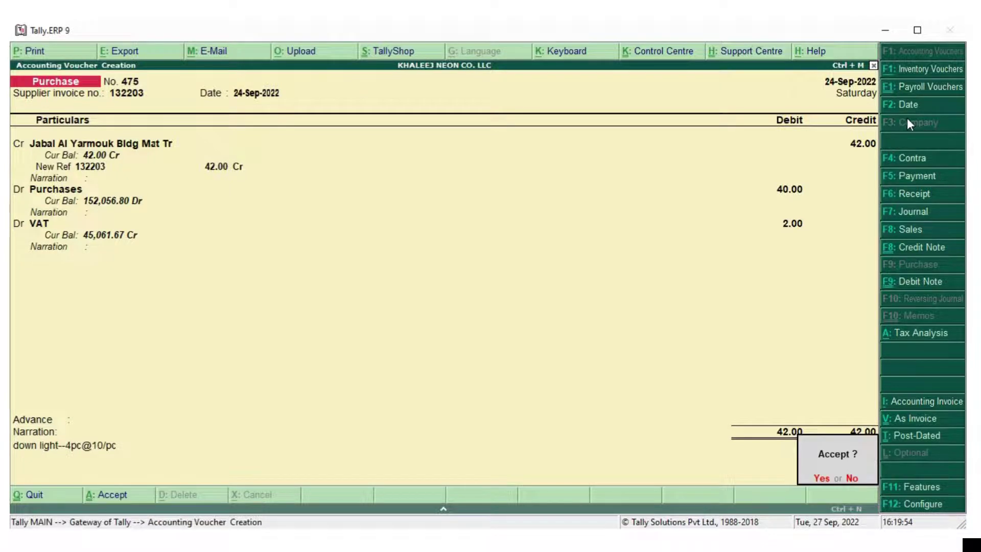
Save purchase 475 and start a Cash payment to Jabal Al Yarmouk Bldg Mat Tr
{"action": "key", "text": "Return"}
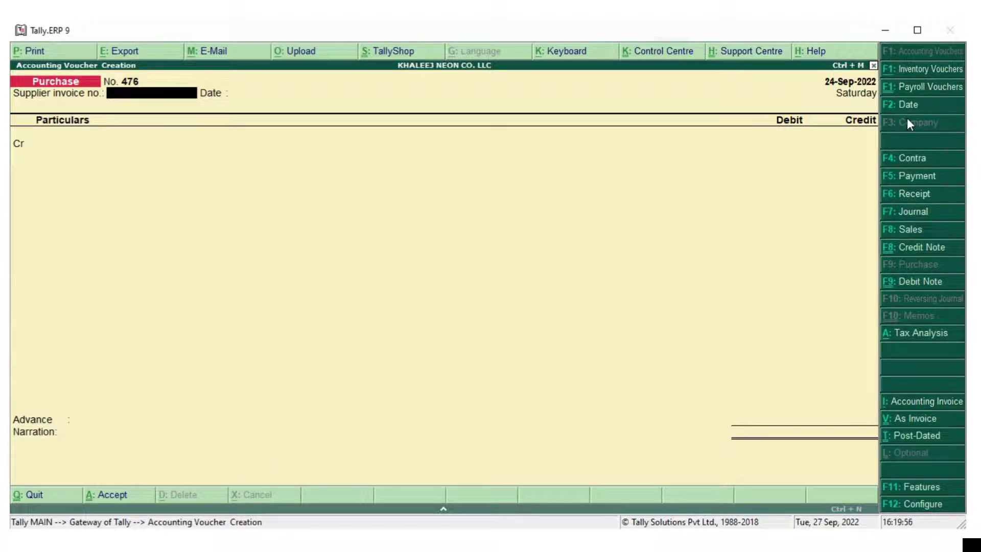
{"action": "key", "text": "F5"}
{"action": "key", "text": "Return"}
{"action": "type", "text": "Jabal"}
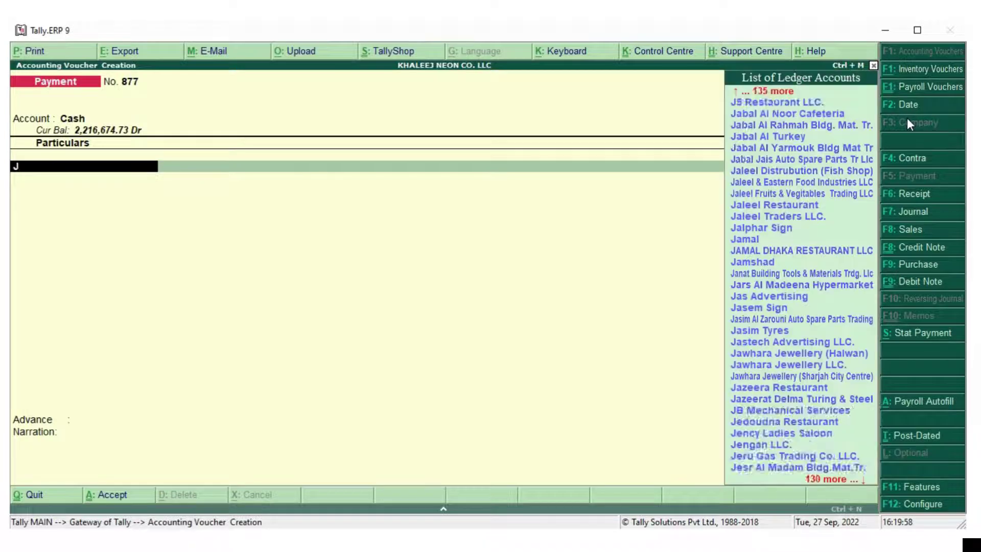
{"action": "key", "text": "Down"}
{"action": "key", "text": "Down"}
{"action": "key", "text": "Down"}
{"action": "key", "text": "Return"}
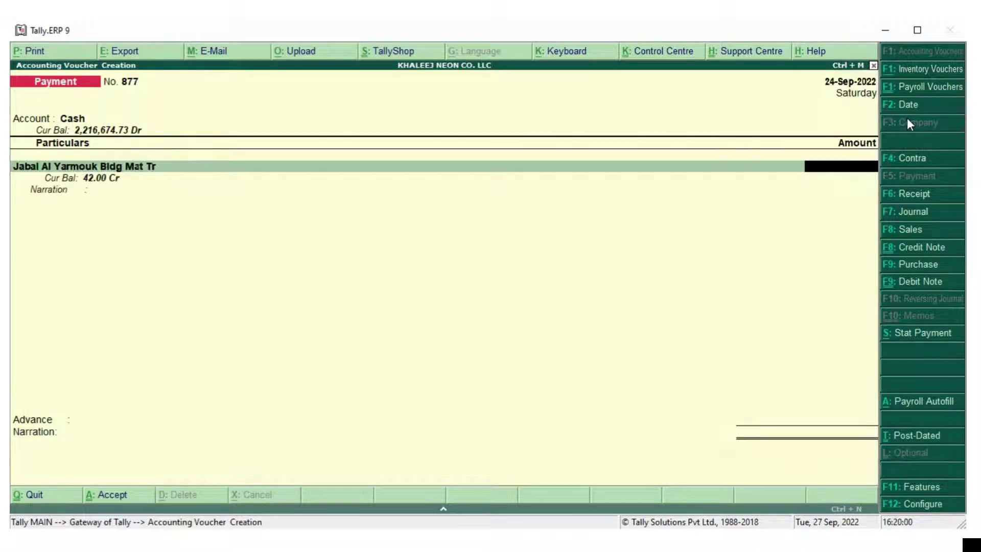
Pay 42 against bill 132203 with the narration 'cash paid'
{"action": "type", "text": "42"}
{"action": "key", "text": "Return"}
{"action": "key", "text": "Return"}
{"action": "key", "text": "Return"}
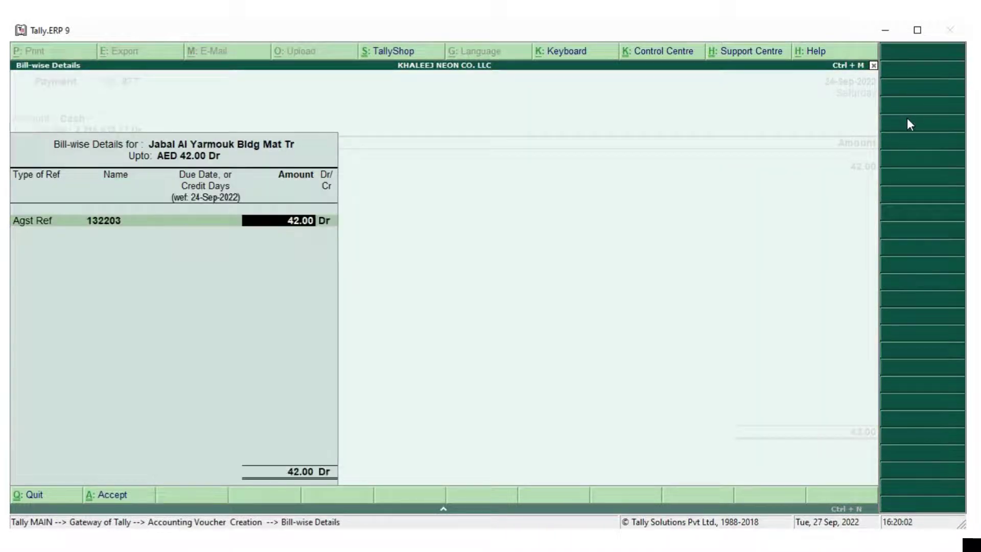
{"action": "key", "text": "Return"}
{"action": "key", "text": "Return"}
{"action": "key", "text": "Return"}
{"action": "type", "text": "cash paid"}
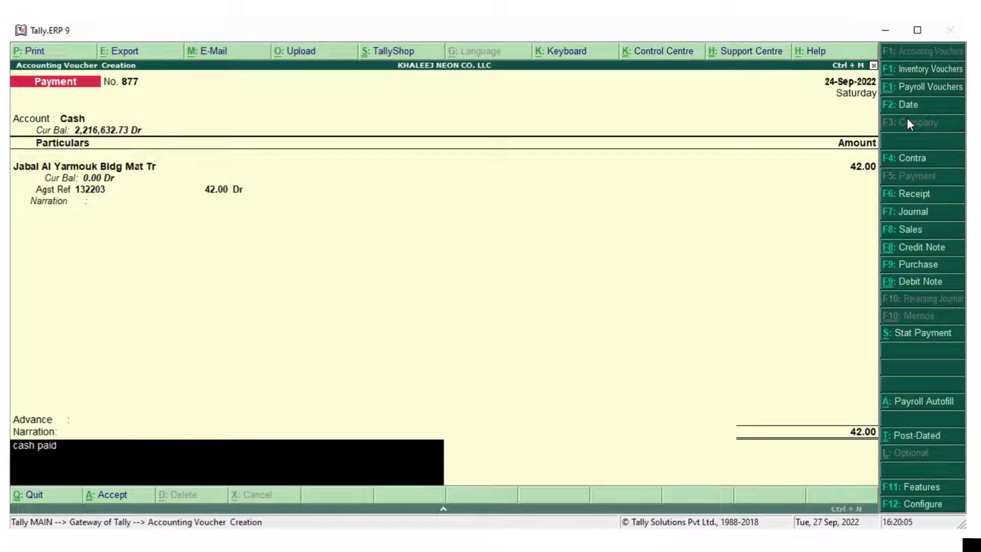
{"action": "key", "text": "Return"}
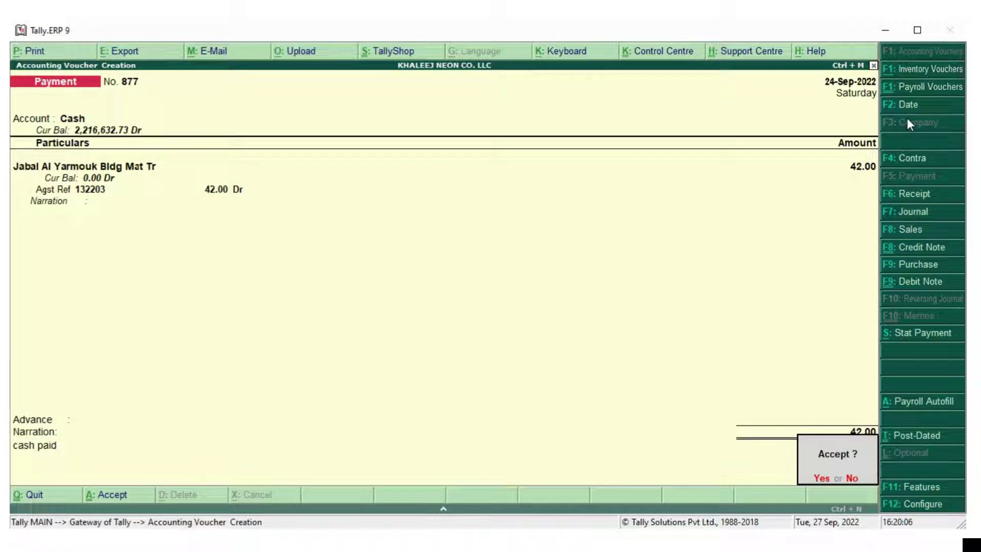
{"action": "key", "text": "Return"}
Save payment 877 and recheck VAT 201 mismatches, now only purchases 397 and 468
{"action": "key", "text": "Escape"}
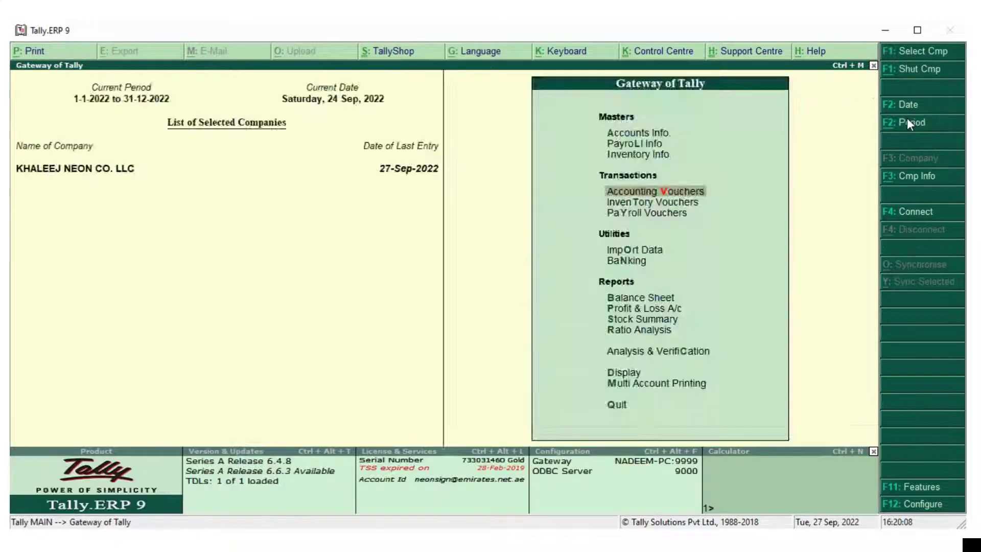
{"action": "key", "text": "Escape"}
{"action": "key", "text": "Escape"}
{"action": "key", "text": "d"}
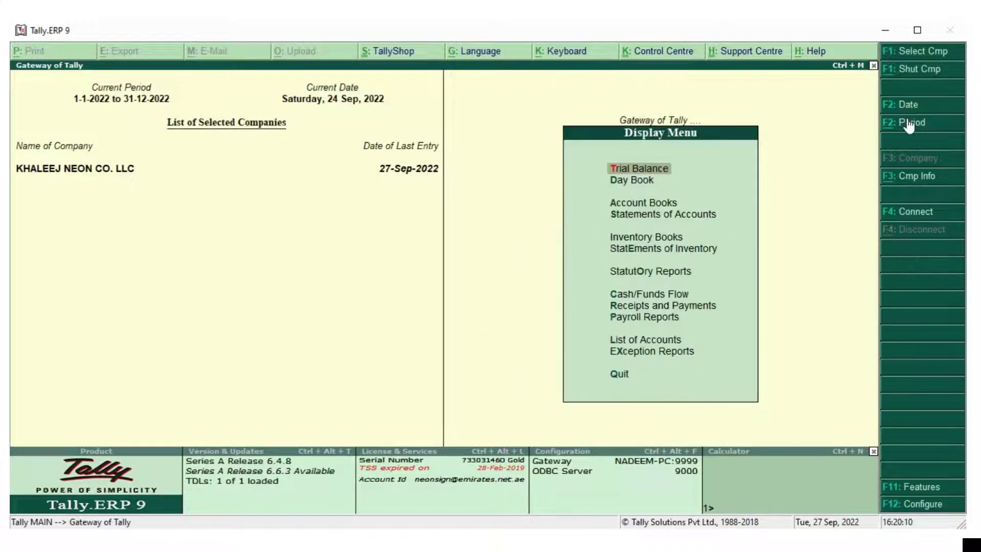
{"action": "key", "text": "u"}
{"action": "key", "text": "v"}
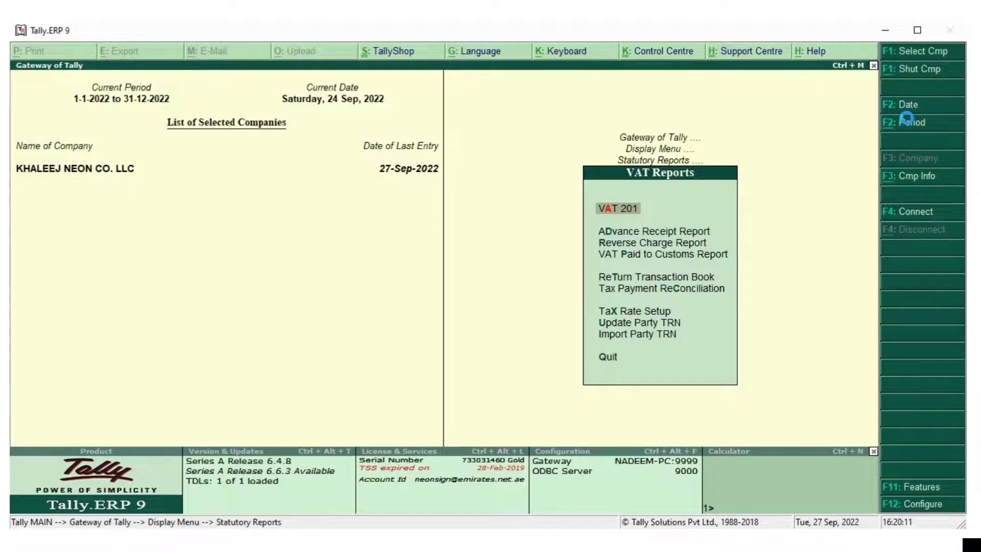
{"action": "key", "text": "Return"}
{"action": "key", "text": "Down"}
{"action": "key", "text": "Down"}
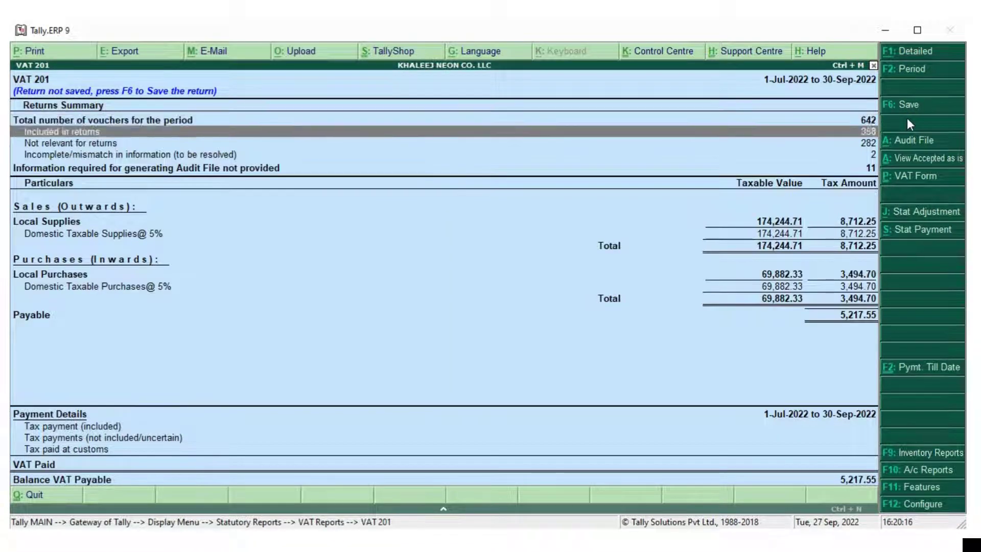
{"action": "key", "text": "Return"}
{"action": "key", "text": "Return"}
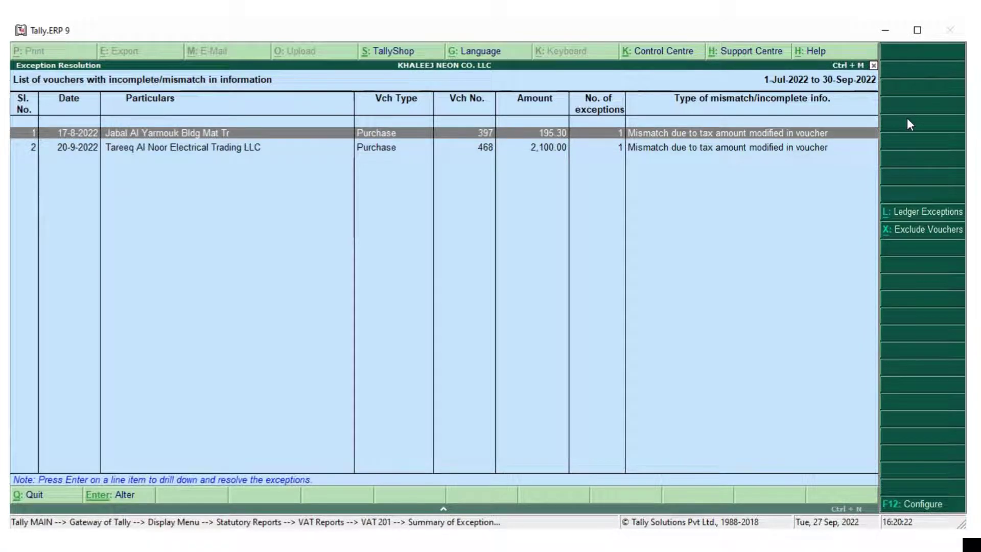
{"action": "key", "text": "Escape"}
{"action": "key", "text": "Escape"}
{"action": "key", "text": "Escape"}
{"action": "key", "text": "Escape"}
{"action": "key", "text": "Escape"}
{"action": "key", "text": "Escape"}
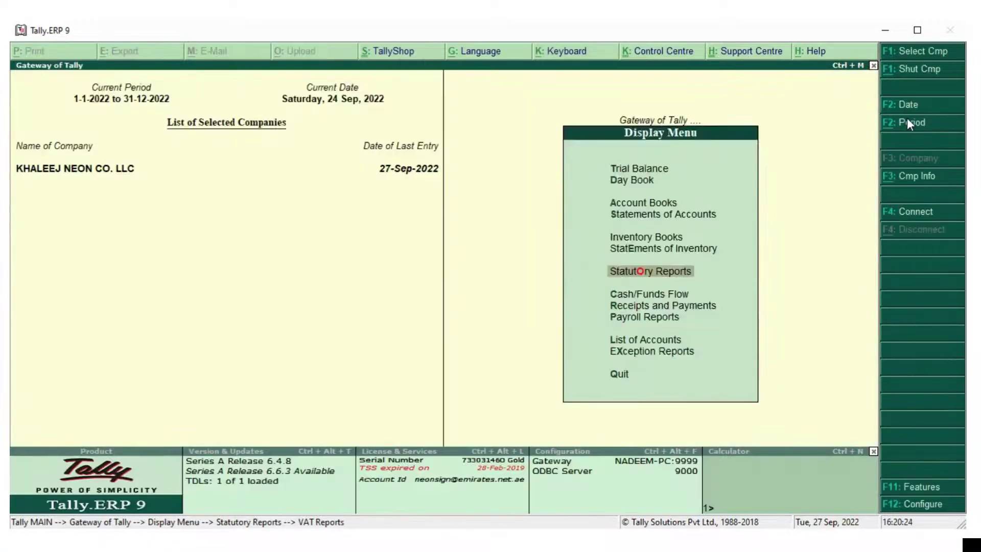
Open Ledger Vouchers for Jabal Al Yarmouk Bldg Mat Tr
{"action": "key", "text": "Escape"}
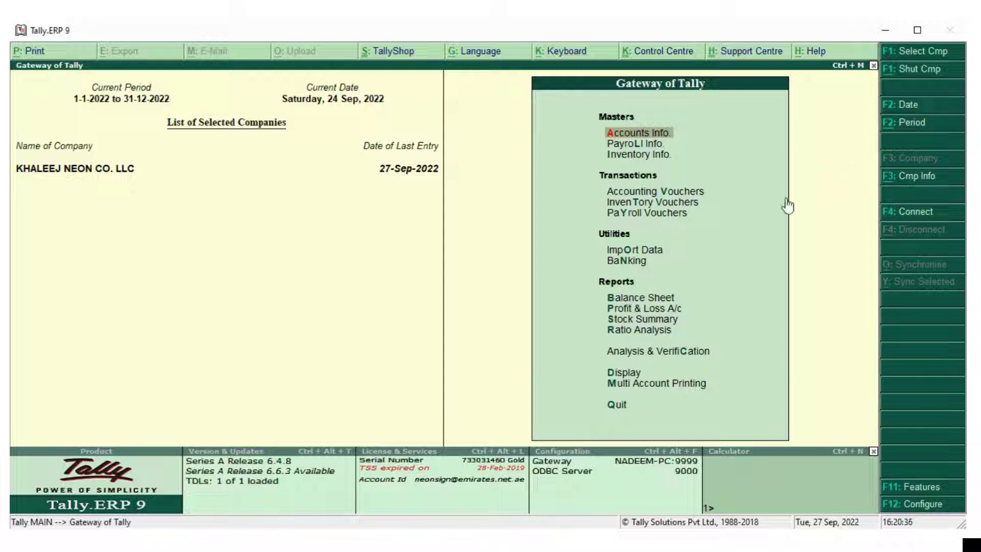
{"action": "key", "text": "Escape"}
{"action": "key", "text": "Escape"}
{"action": "type", "text": "d"}
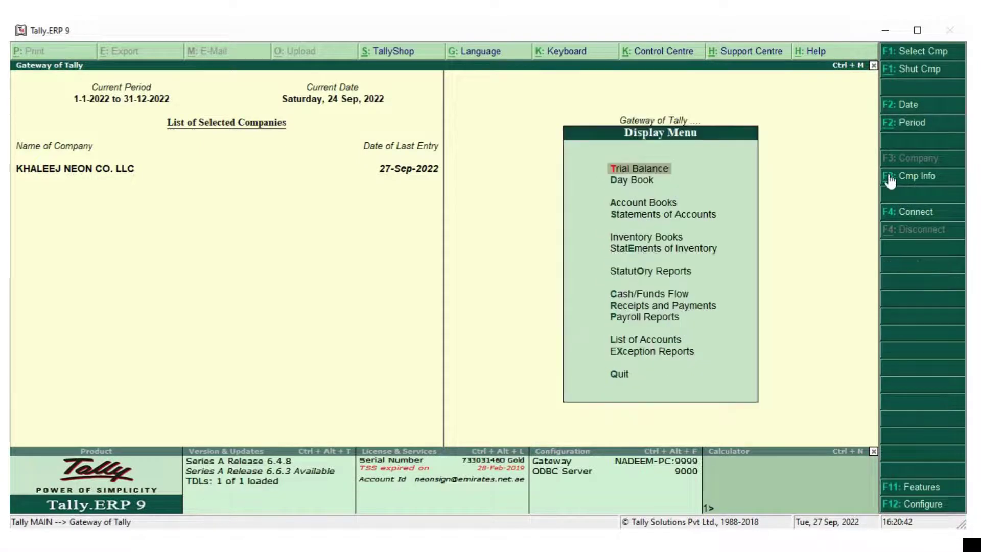
{"action": "type", "text": "alJabal"}
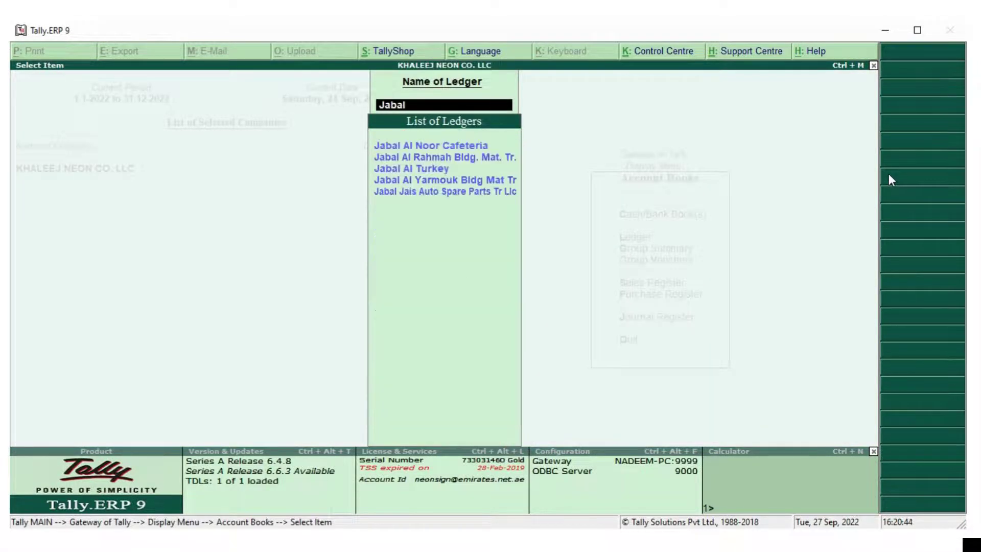
{"action": "key", "text": "Down"}
{"action": "key", "text": "Down"}
{"action": "key", "text": "Down"}
{"action": "key", "text": "Return"}
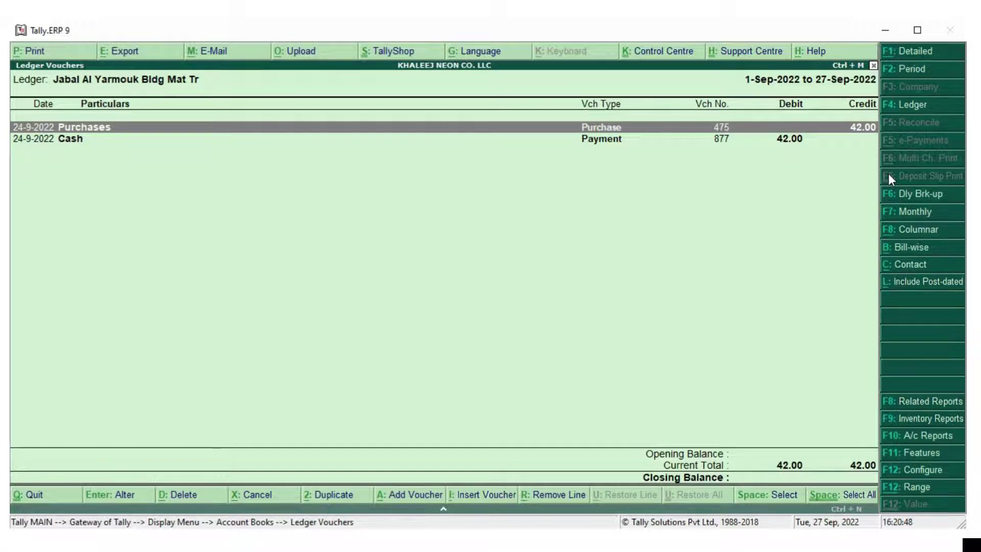
Start the report period from 1-8-22 and open purchase voucher 397 for alteration
{"action": "left_click", "coordinate": [930, 69]}
{"action": "type", "text": "1-8-22"}
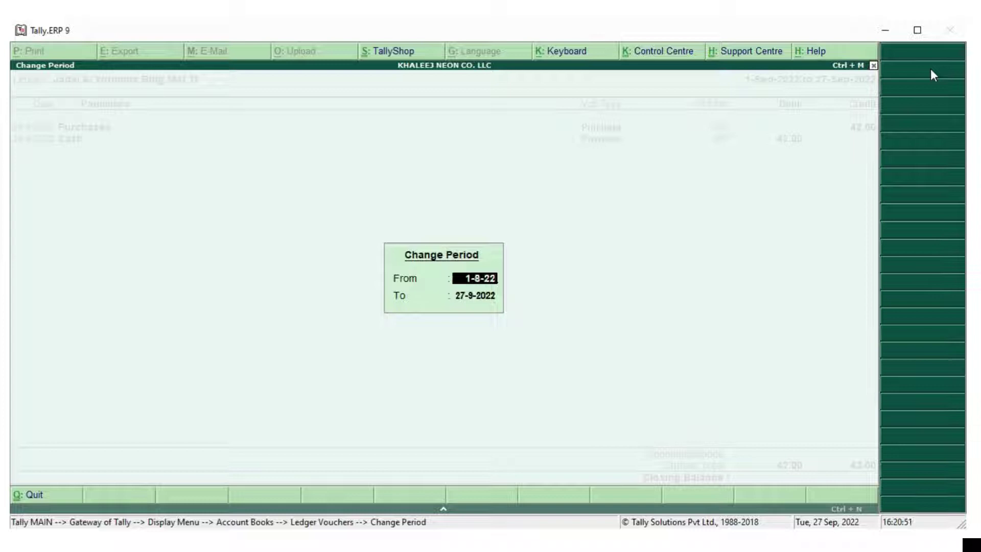
{"action": "key", "text": "Return"}
{"action": "key", "text": "Return"}
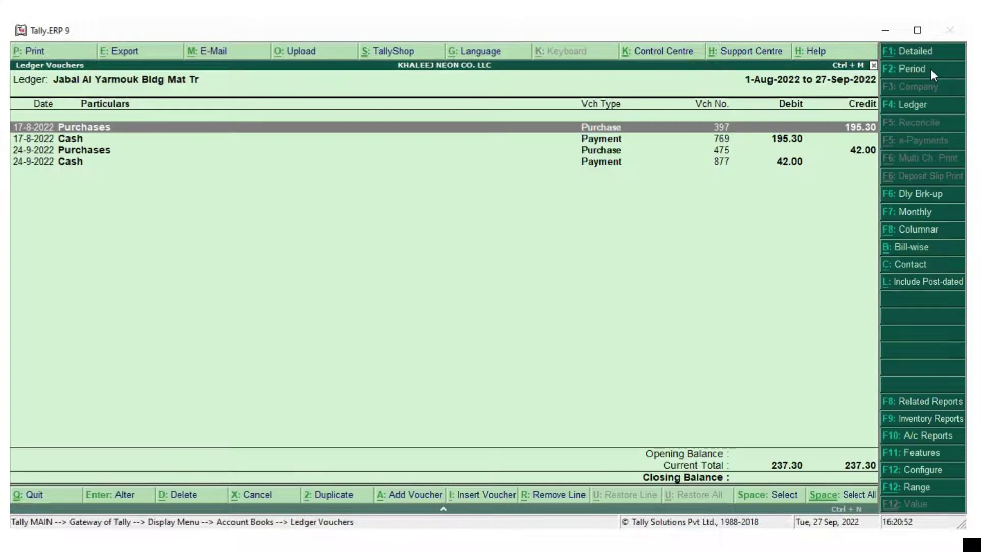
{"action": "key", "text": "Return"}
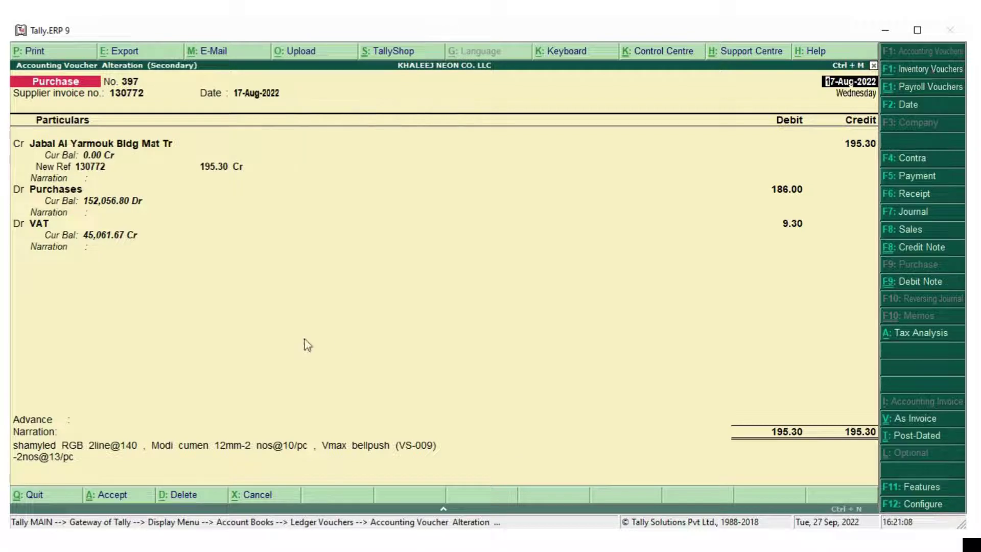
Delete purchase voucher 397 and its 195.30 cash payment voucher 769
{"action": "left_click", "coordinate": [181, 496]}
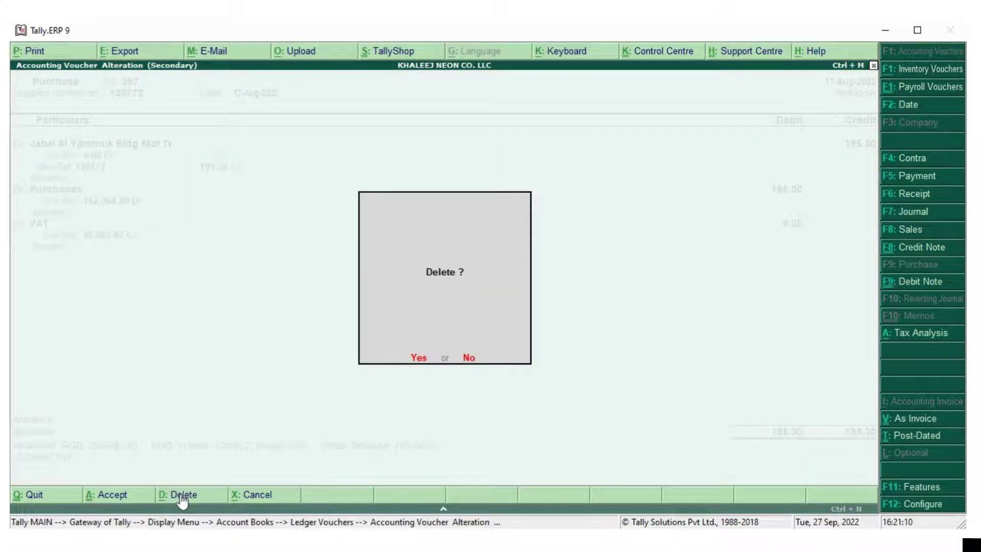
{"action": "key", "text": "y"}
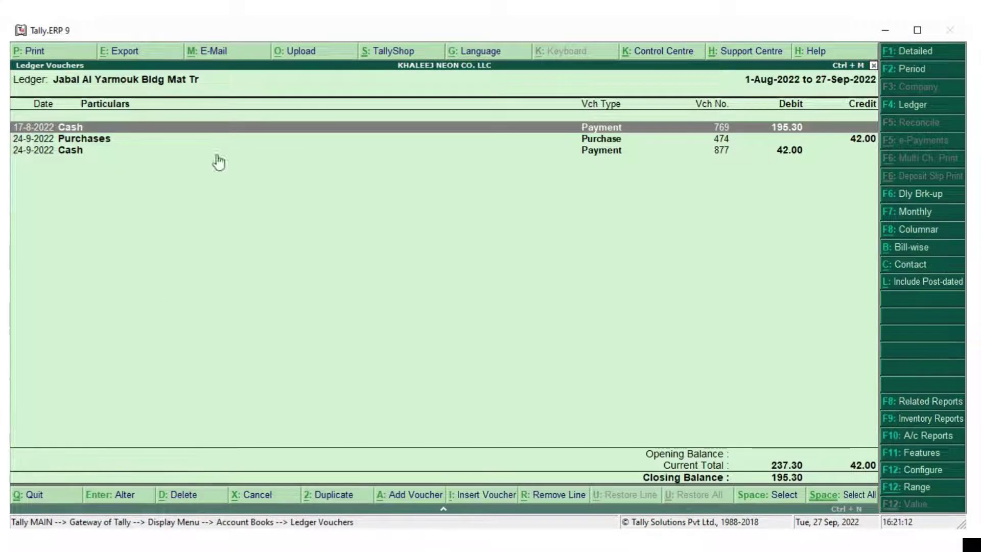
{"action": "double_click", "coordinate": [536, 129]}
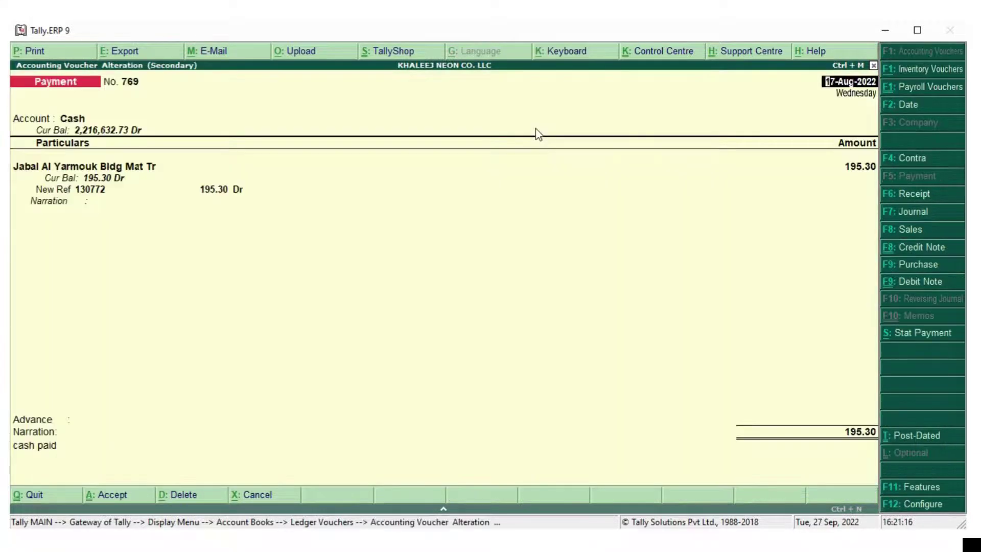
{"action": "left_click", "coordinate": [169, 495]}
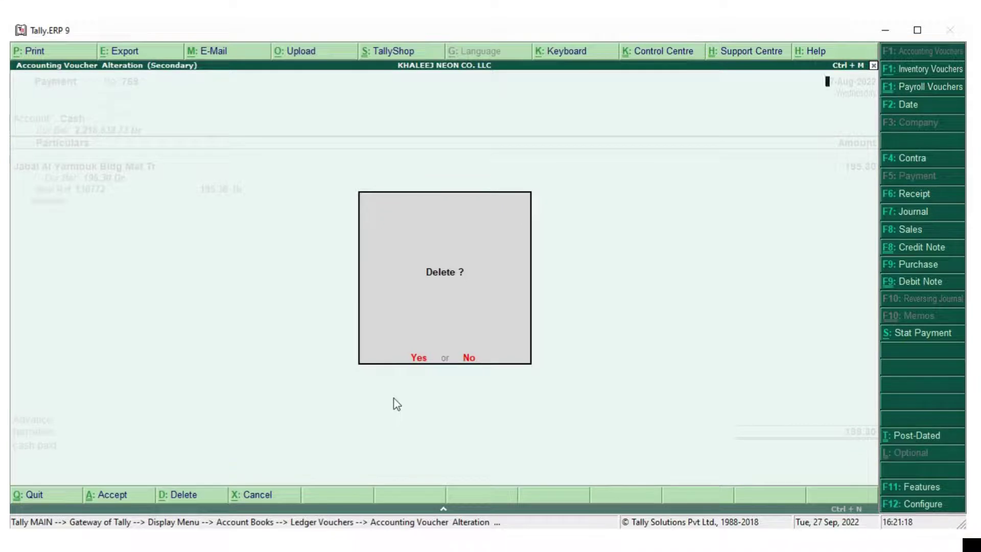
{"action": "key", "text": "y"}
{"action": "key", "text": "Escape"}
{"action": "key", "text": "Escape"}
{"action": "key", "text": "Escape"}
{"action": "key", "text": "Escape"}
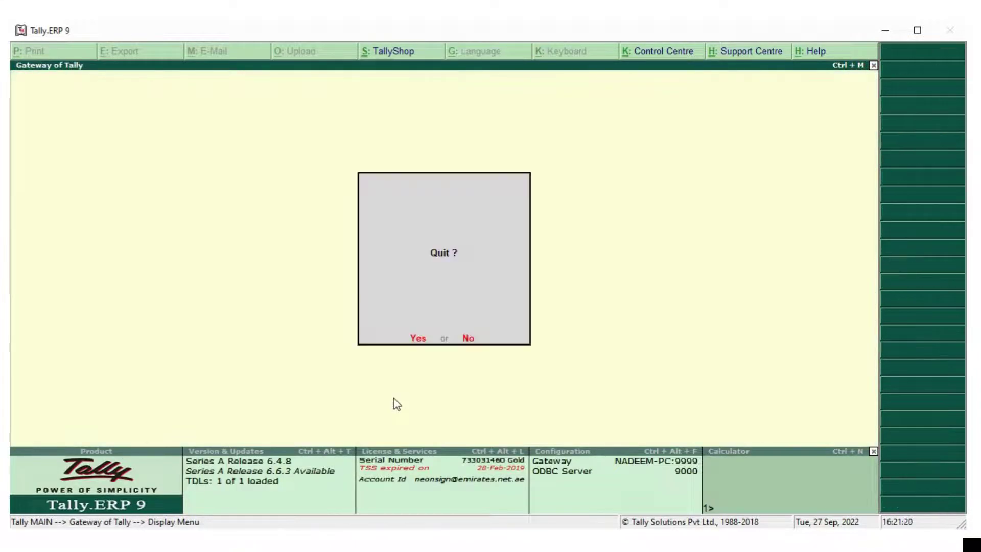
Start an accounting-mode Purchase voucher dated 17/8/22 for supplier invoice 130772
{"action": "key", "text": "n"}
{"action": "key", "text": "v"}
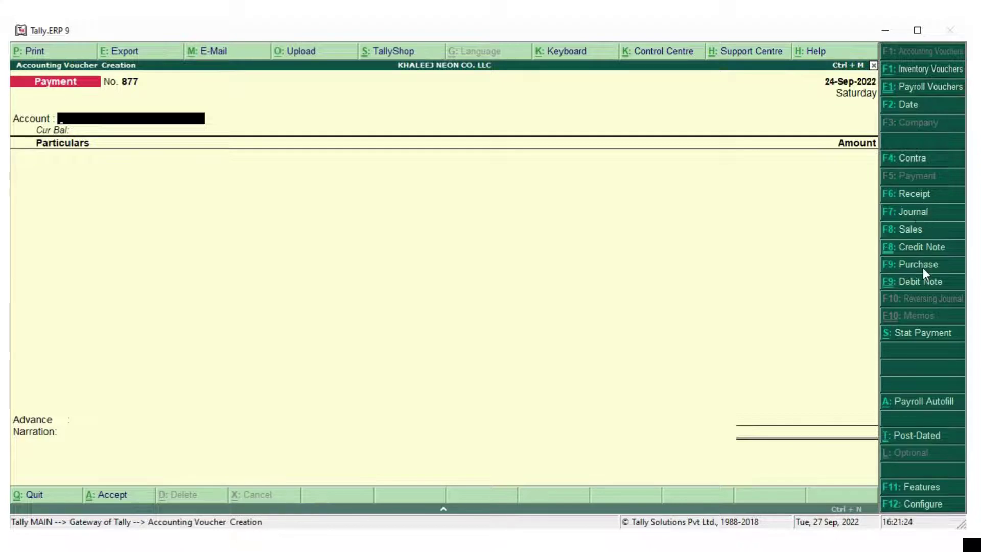
{"action": "left_click", "coordinate": [923, 266]}
{"action": "left_click", "coordinate": [924, 420]}
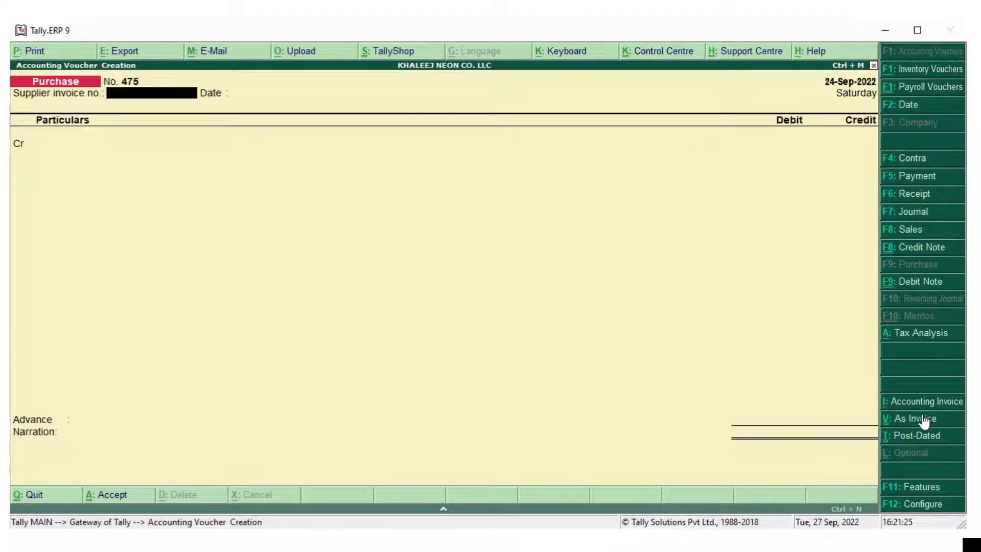
{"action": "left_click", "coordinate": [910, 108]}
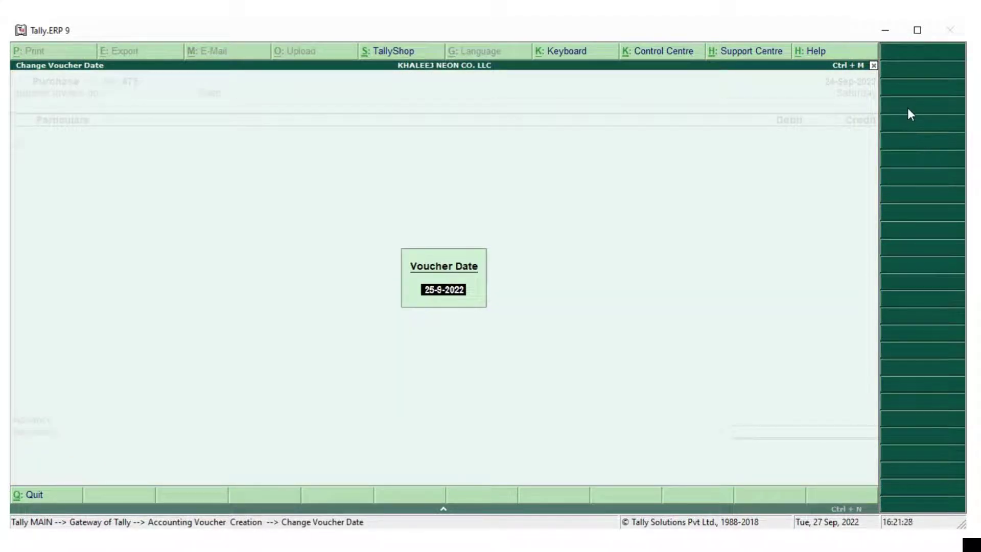
{"action": "type", "text": "17/8/22"}
{"action": "key", "text": "Return"}
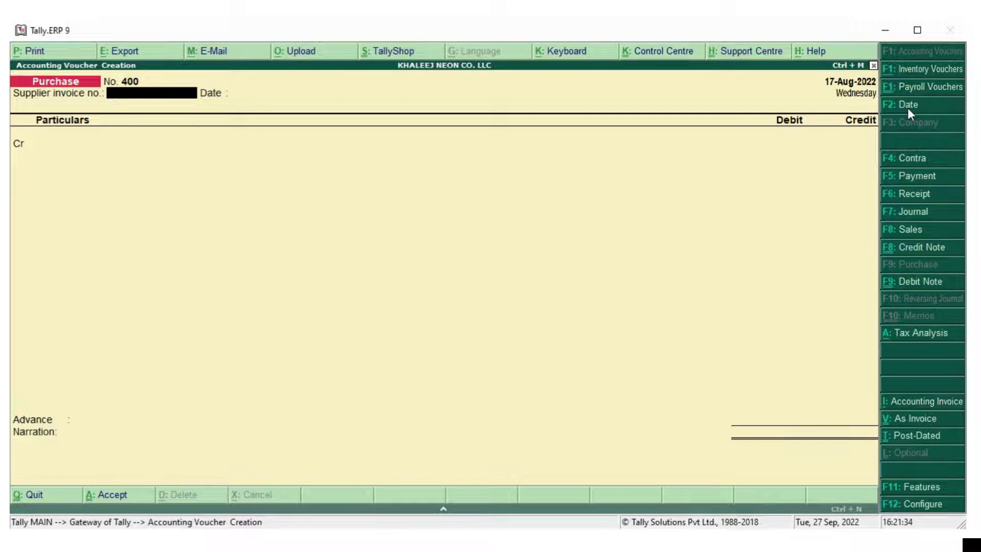
{"action": "type", "text": "130772"}
{"action": "key", "text": "Return"}
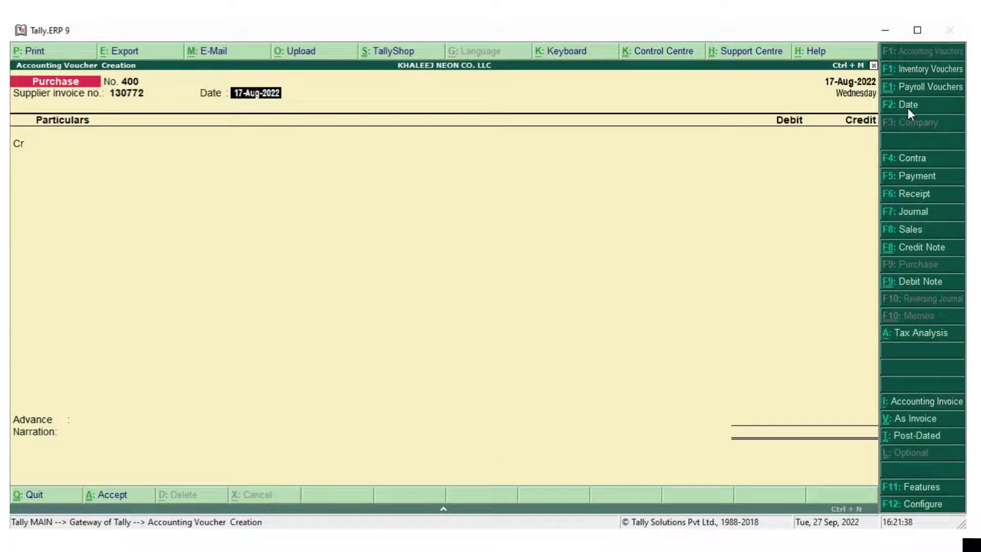
Credit Jabal Al Yarmouk Bldg Mat Tr 195.30 as new bill reference 130772
{"action": "key", "text": "Return"}
{"action": "type", "text": "Jabal"}
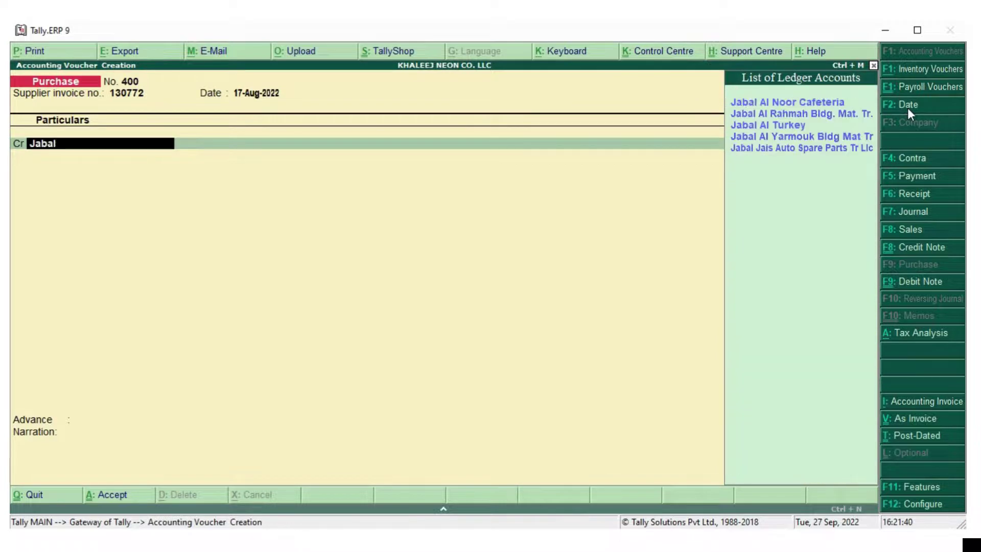
{"action": "key", "text": "Down"}
{"action": "key", "text": "Down"}
{"action": "key", "text": "Down"}
{"action": "key", "text": "Return"}
{"action": "key", "text": "Return"}
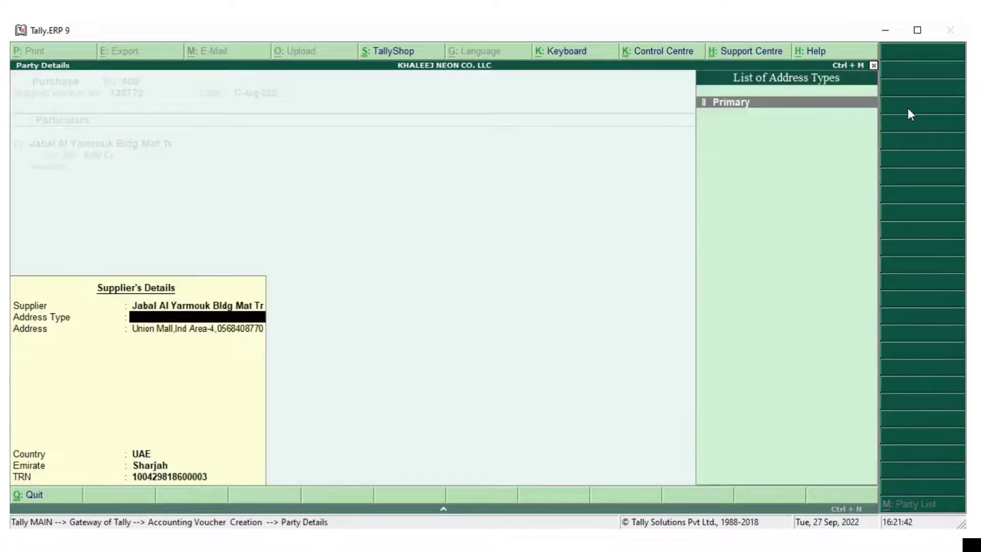
{"action": "key", "text": "Return"}
{"action": "key", "text": "Return"}
{"action": "key", "text": "Return"}
{"action": "key", "text": "Return"}
{"action": "key", "text": "Return"}
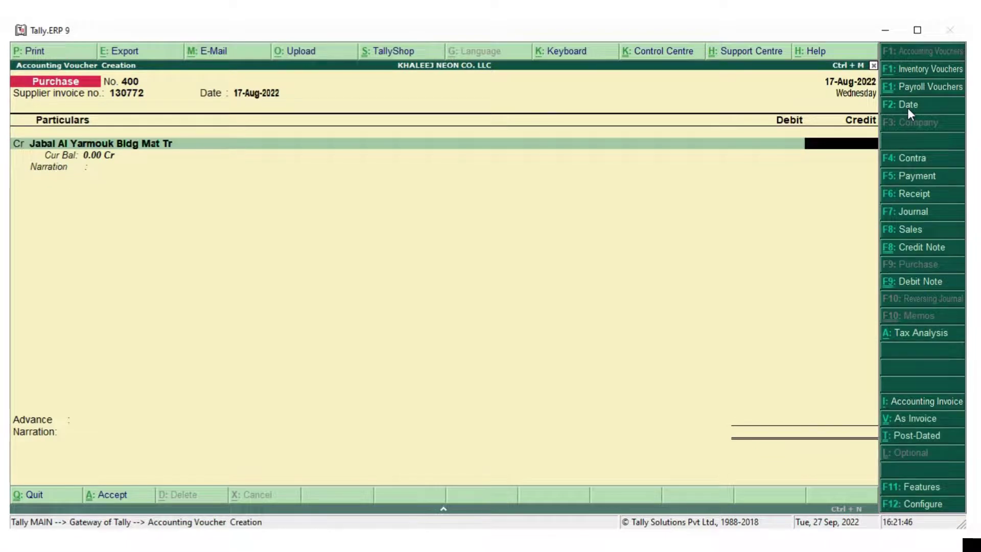
{"action": "type", "text": "195.30"}
{"action": "key", "text": "Return"}
{"action": "key", "text": "Return"}
{"action": "key", "text": "Return"}
{"action": "key", "text": "Return"}
{"action": "key", "text": "Return"}
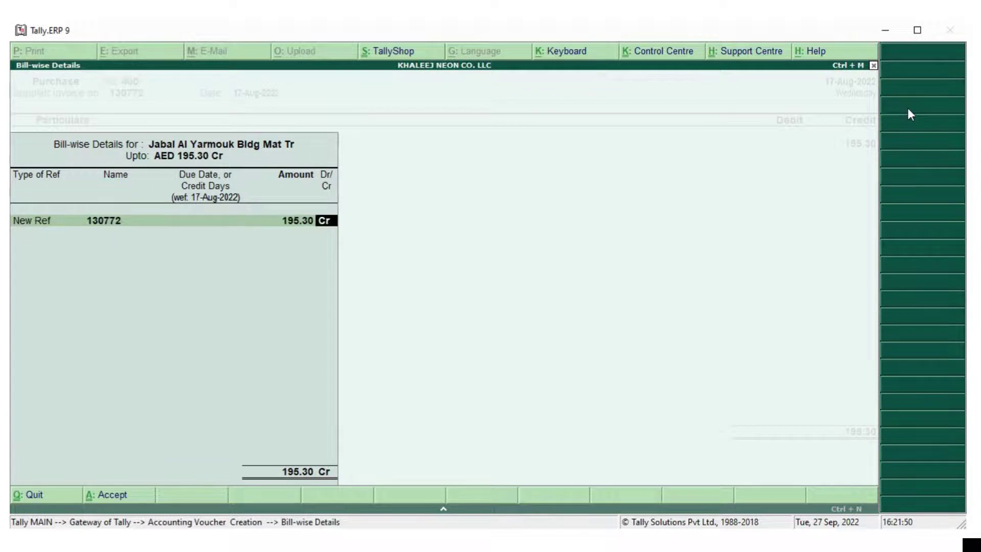
Debit Purchases 186 with VAT 9.30 and narrate 'electrical componenet'
{"action": "key", "text": "Return"}
{"action": "key", "text": "Return"}
{"action": "key", "text": "Down"}
{"action": "key", "text": "Down"}
{"action": "key", "text": "Return"}
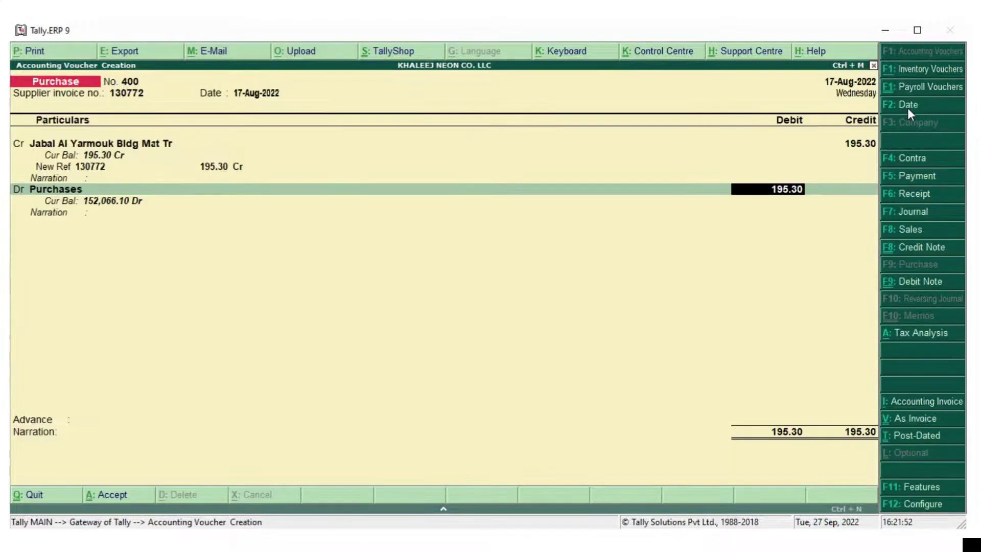
{"action": "type", "text": "186"}
{"action": "key", "text": "Return"}
{"action": "key", "text": "Return"}
{"action": "key", "text": "Return"}
{"action": "key", "text": "Return"}
{"action": "key", "text": "Return"}
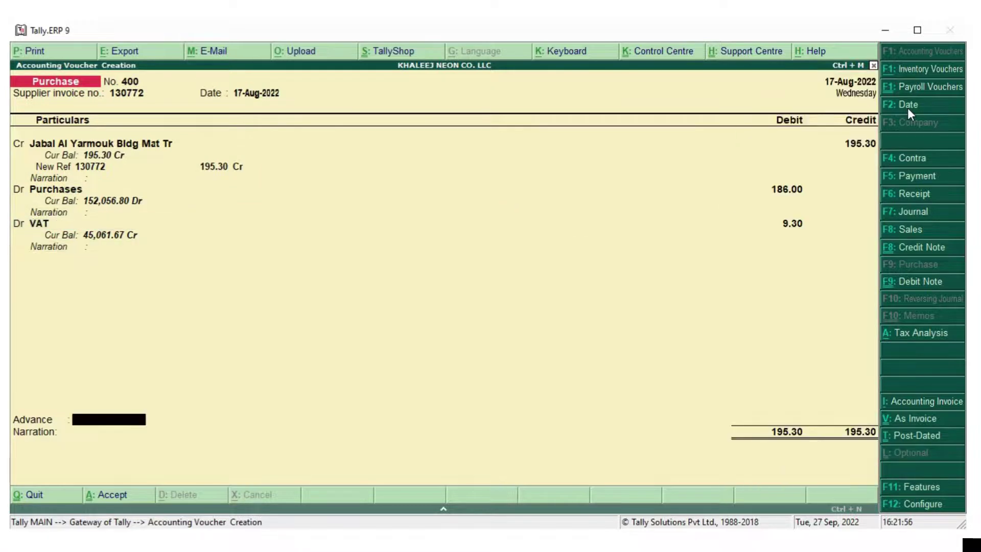
{"action": "key", "text": "Return"}
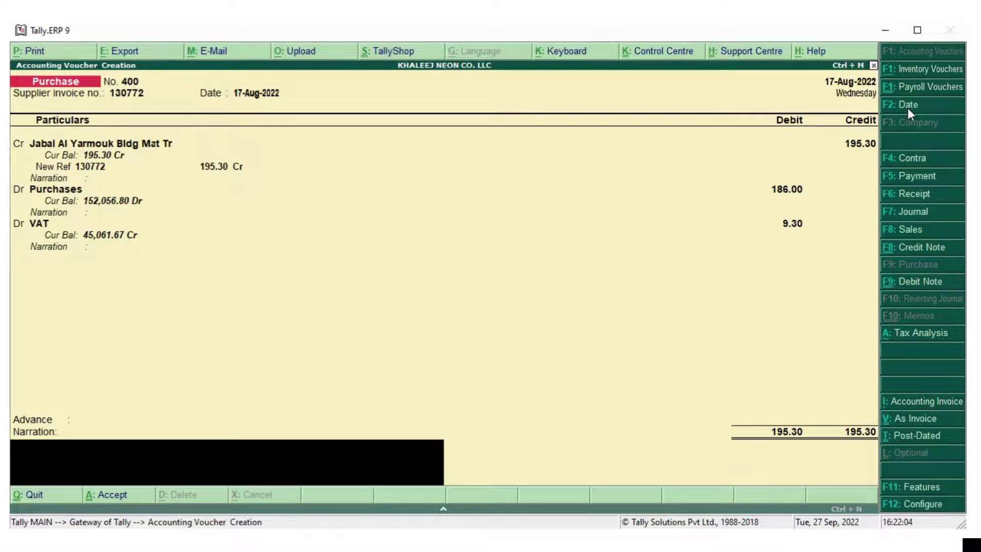
{"action": "type", "text": "electrical compo"}
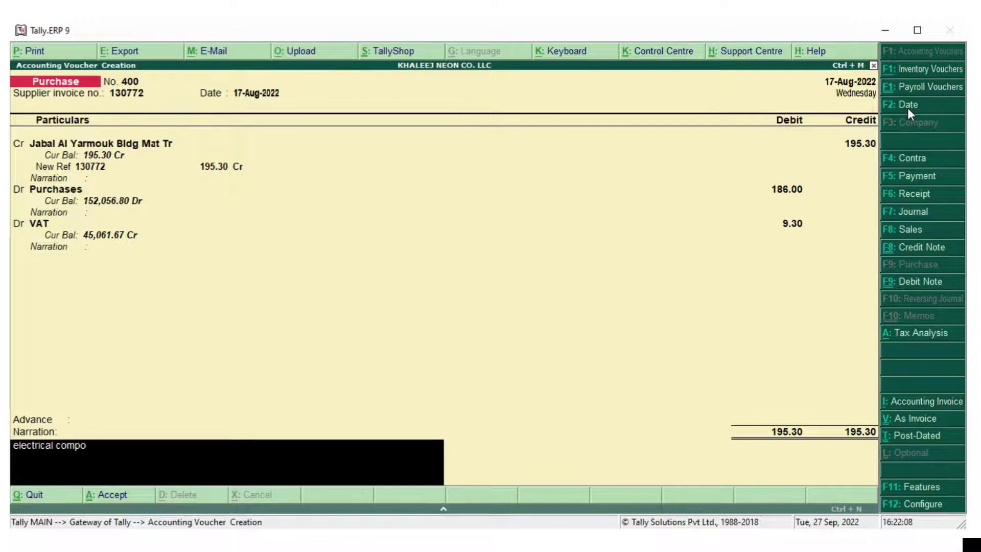
{"action": "type", "text": "nenets"}
{"action": "key", "text": "Return"}
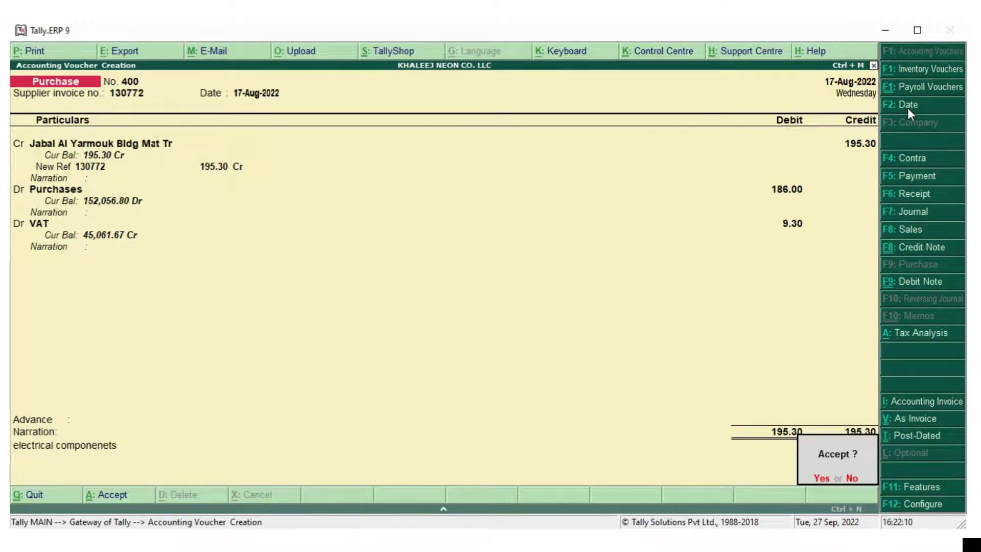
Save the pending purchase voucher and start a Cash payment to Jabal Al Yarmouk Bldg Mat Tr
{"action": "key", "text": "Return"}
{"action": "key", "text": "F5"}
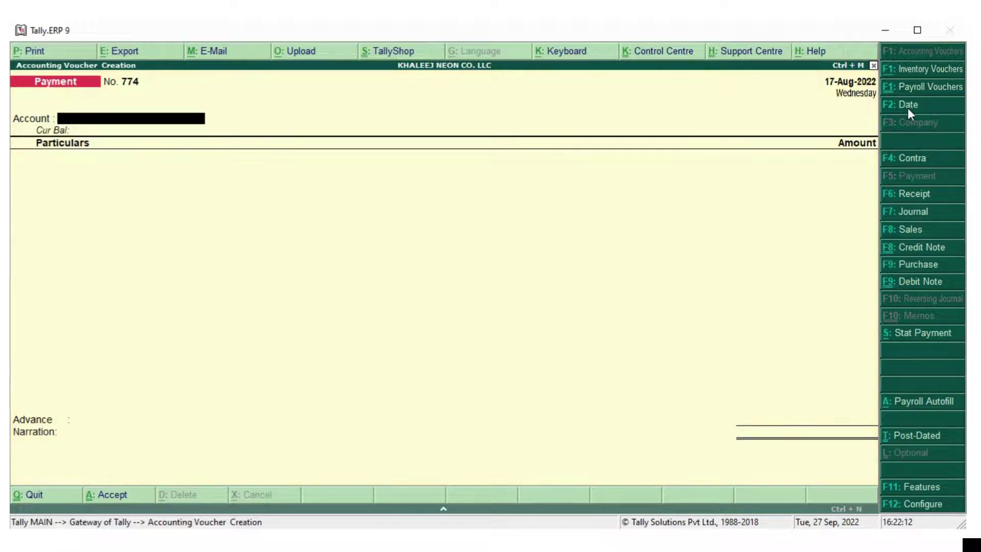
{"action": "type", "text": "As"}
{"action": "key", "text": "BackSpace"}
{"action": "key", "text": "BackSpace"}
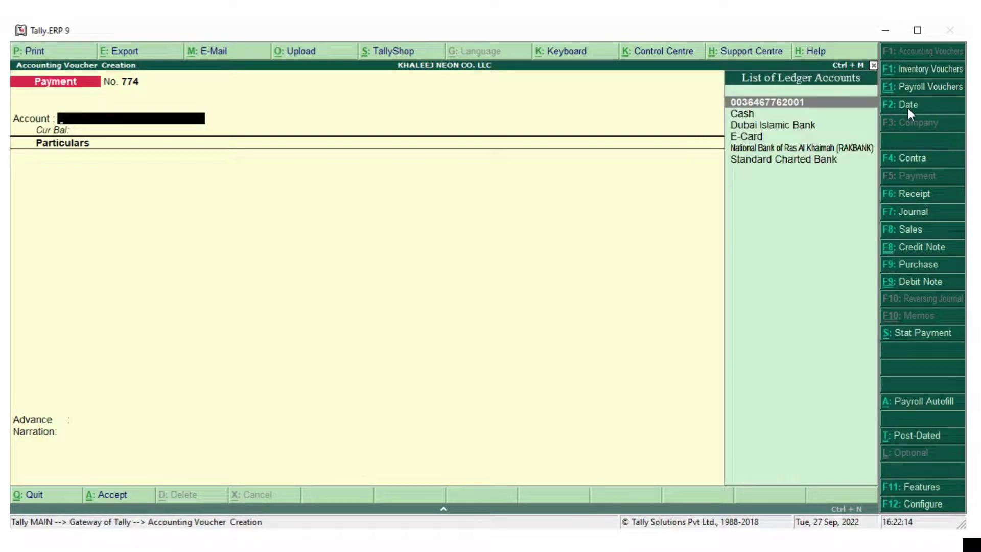
{"action": "type", "text": "Cash"}
{"action": "key", "text": "Return"}
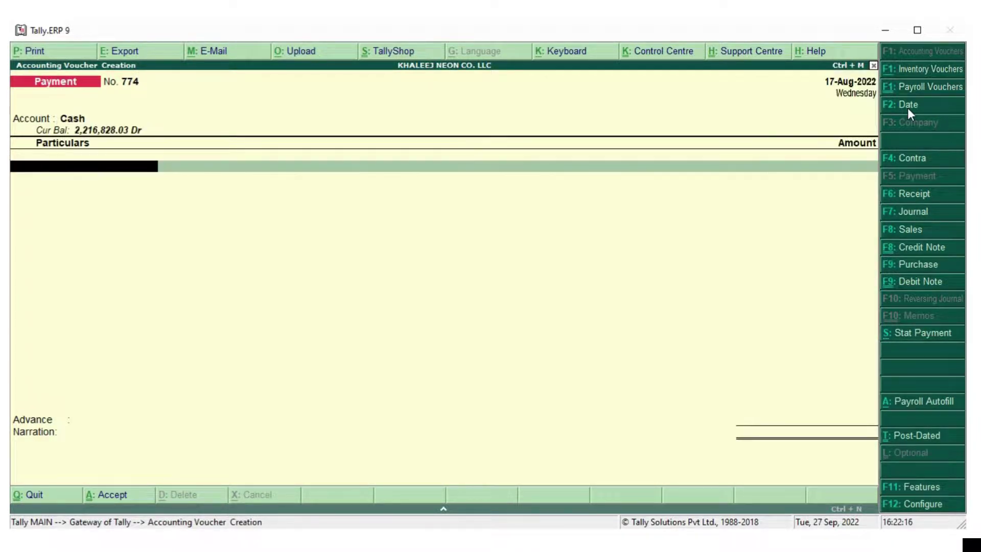
{"action": "type", "text": "Jabal"}
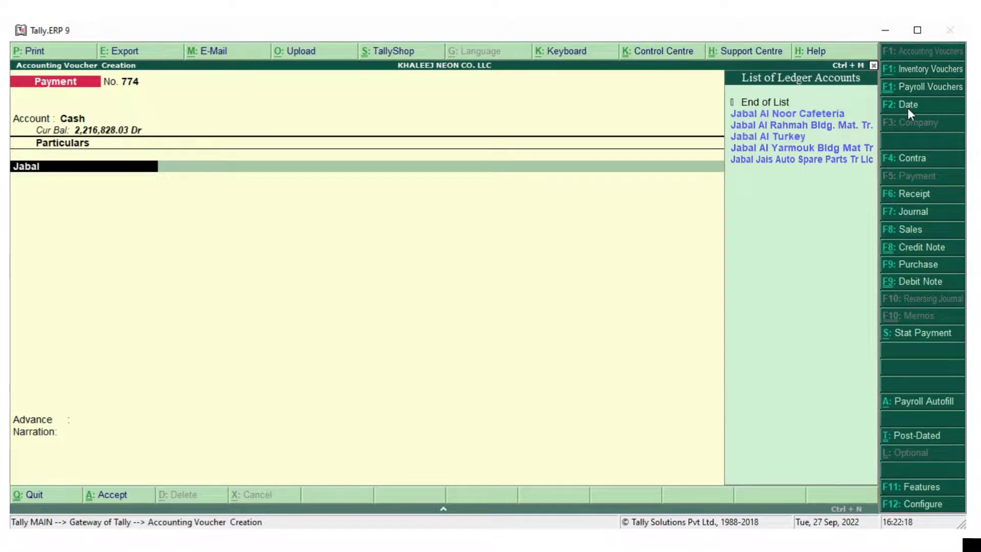
{"action": "key", "text": "Down"}
{"action": "key", "text": "Down"}
{"action": "key", "text": "Down"}
{"action": "key", "text": "Down"}
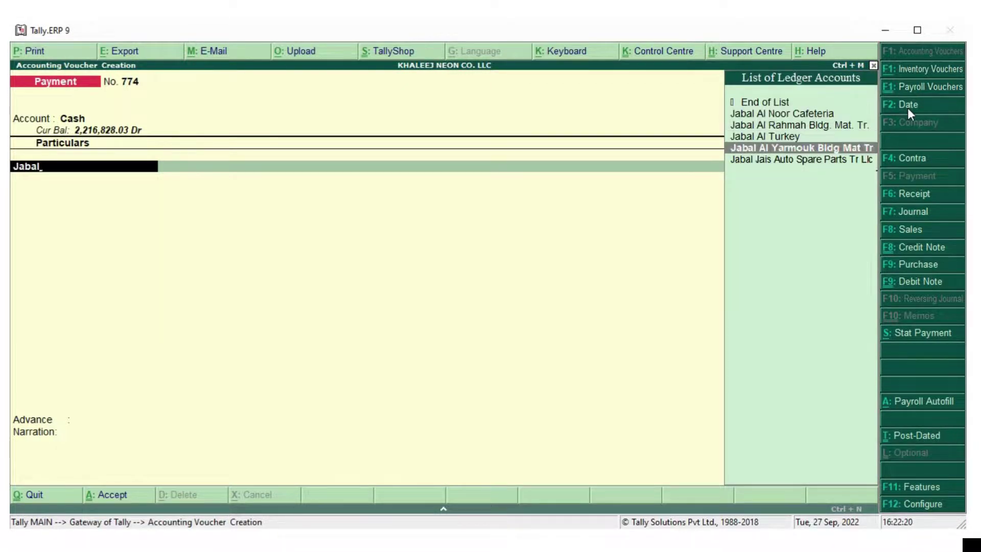
{"action": "key", "text": "Return"}
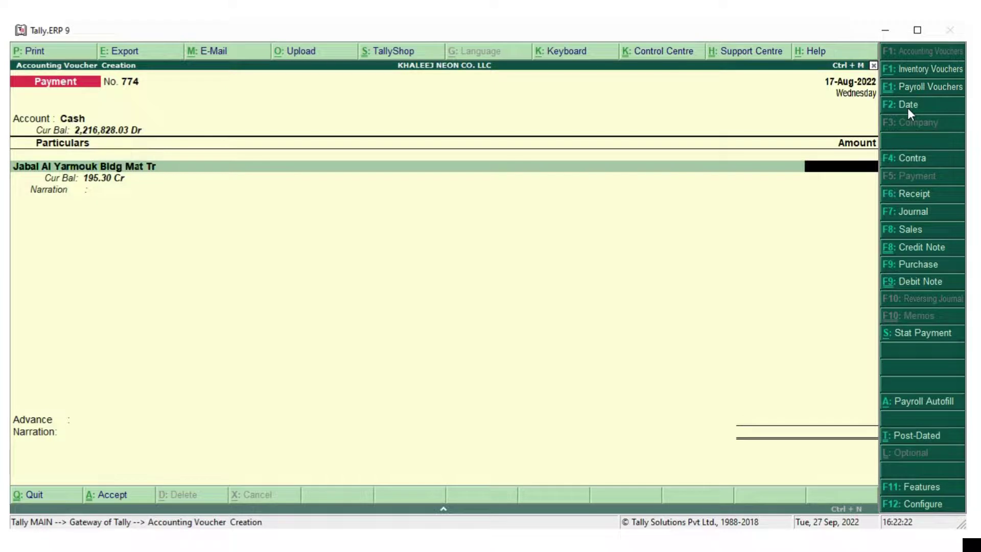
Pay 195.30 against bill 130772 with narration 'cash paid', save it, and return to the Gateway
{"action": "type", "text": "195.30"}
{"action": "key", "text": "Return"}
{"action": "key", "text": "Return"}
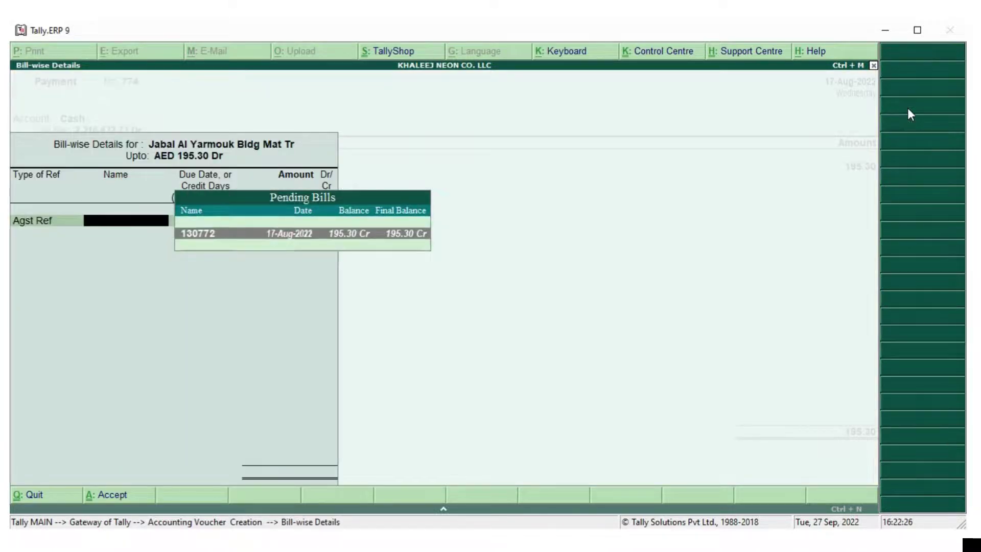
{"action": "key", "text": "Return"}
{"action": "key", "text": "Return"}
{"action": "key", "text": "Return"}
{"action": "type", "text": "cash paid"}
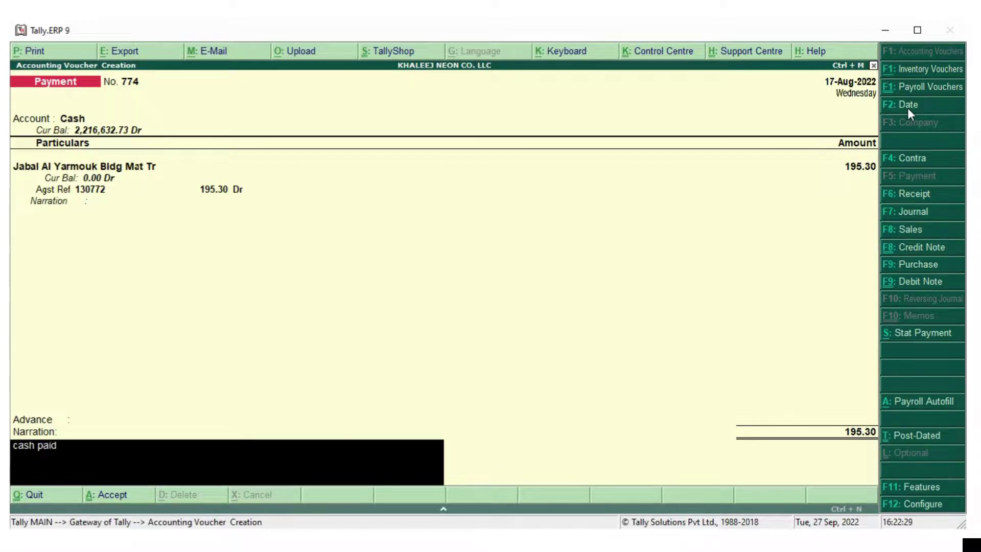
{"action": "key", "text": "Return"}
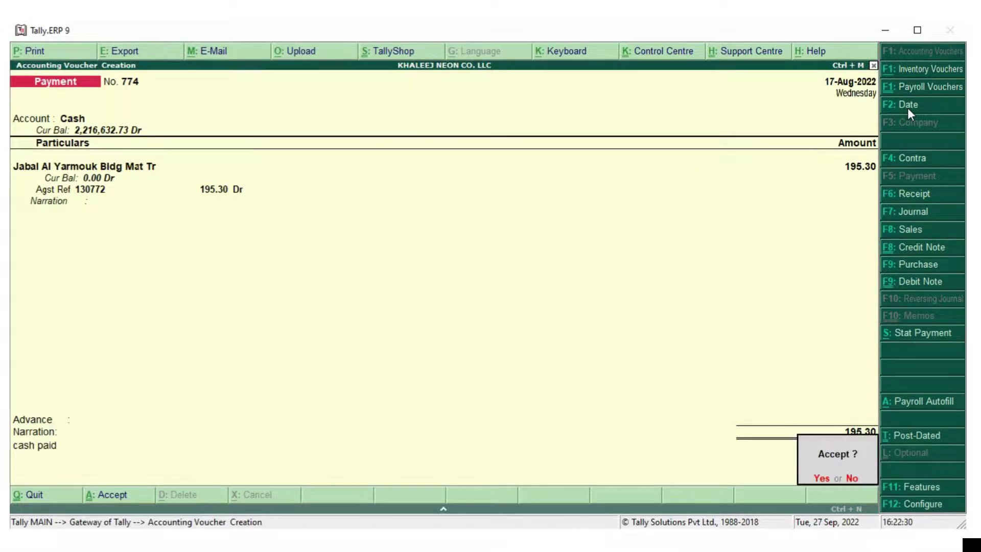
{"action": "key", "text": "Return"}
{"action": "key", "text": "Escape"}
{"action": "key", "text": "Escape"}
Open VAT 201 and drill into the mismatch summary, revealing purchase voucher 468 for 2,100.00
{"action": "key", "text": "n"}
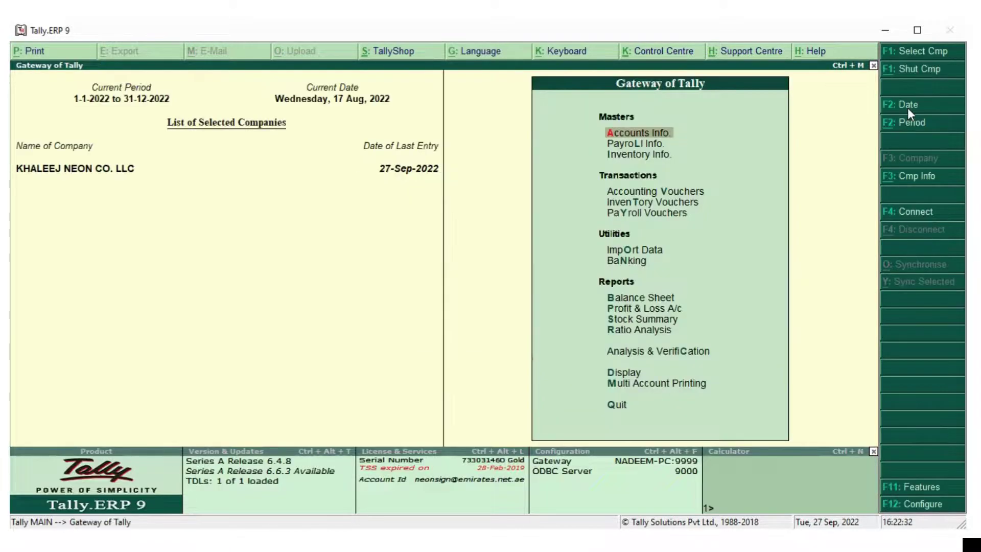
{"action": "key", "text": "d"}
{"action": "key", "text": "u"}
{"action": "key", "text": "Return"}
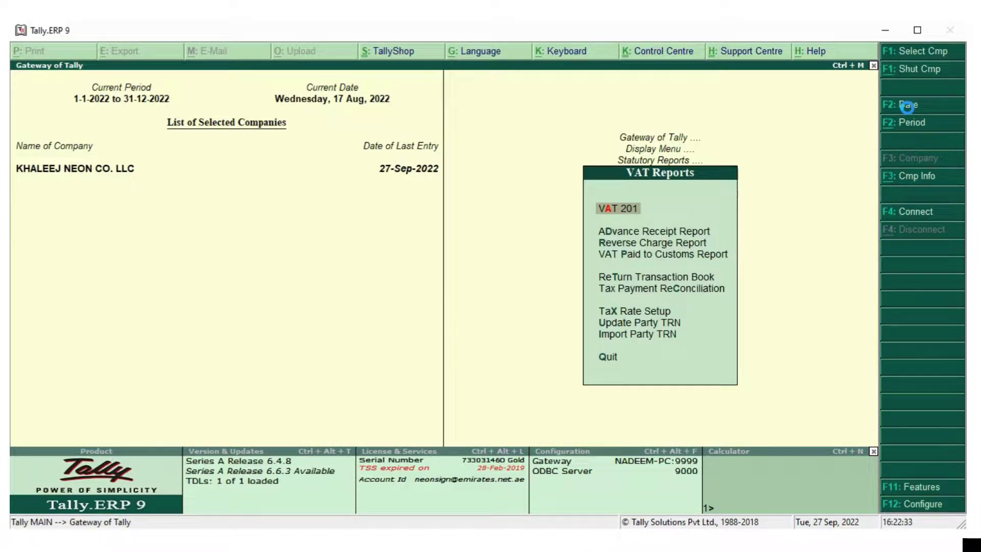
{"action": "key", "text": "Return"}
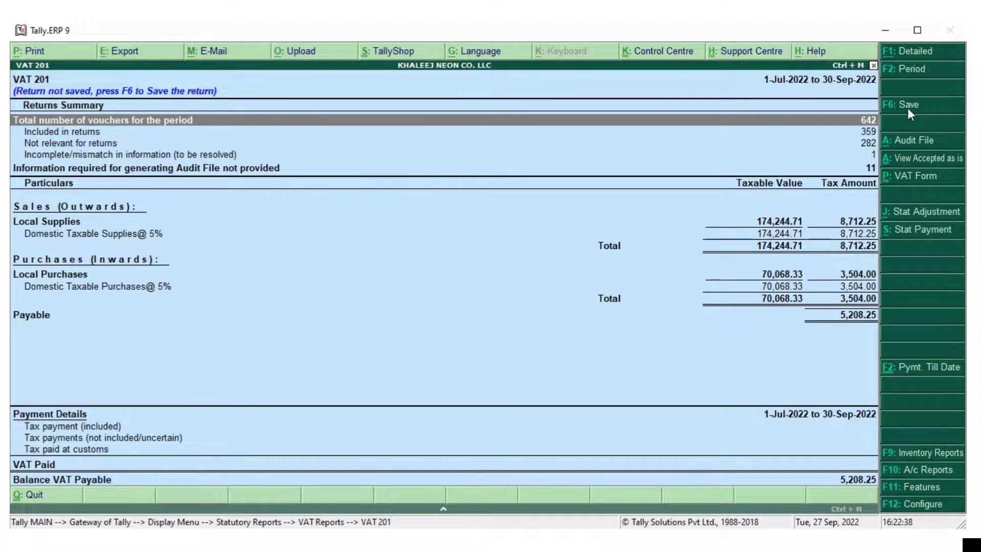
{"action": "key", "text": "Down"}
{"action": "key", "text": "Down"}
{"action": "key", "text": "Down"}
{"action": "key", "text": "Return"}
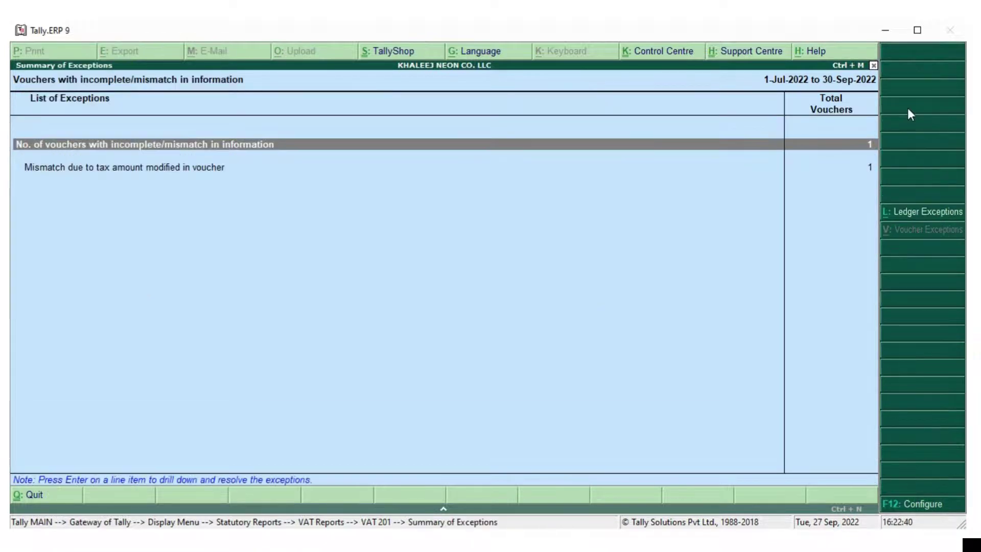
{"action": "key", "text": "Return"}
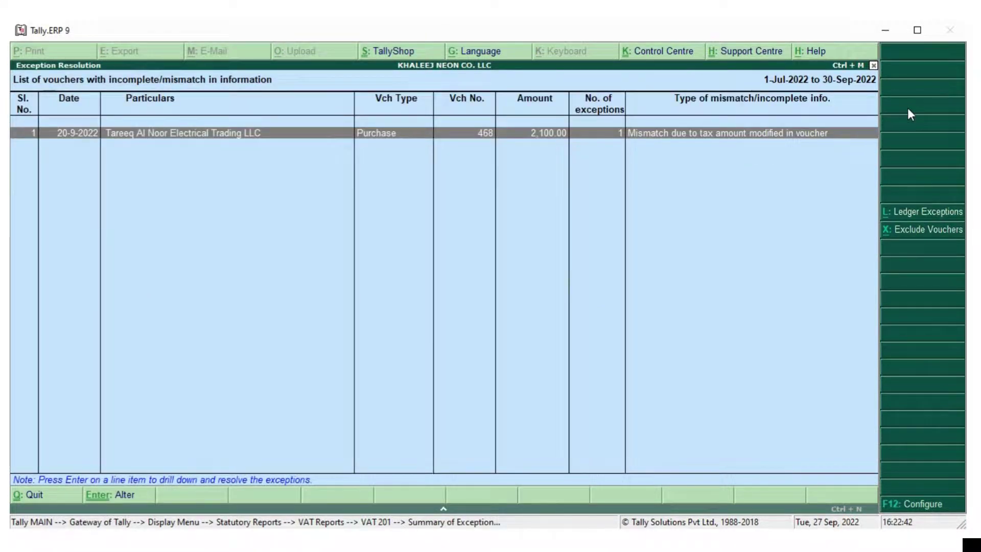
Open purchase voucher 468 from the Tareeq Al Noor Electrical Trading LLC ledger for alteration
{"action": "key", "text": "Escape"}
{"action": "key", "text": "Escape"}
{"action": "key", "text": "Escape"}
{"action": "key", "text": "Escape"}
{"action": "key", "text": "Escape"}
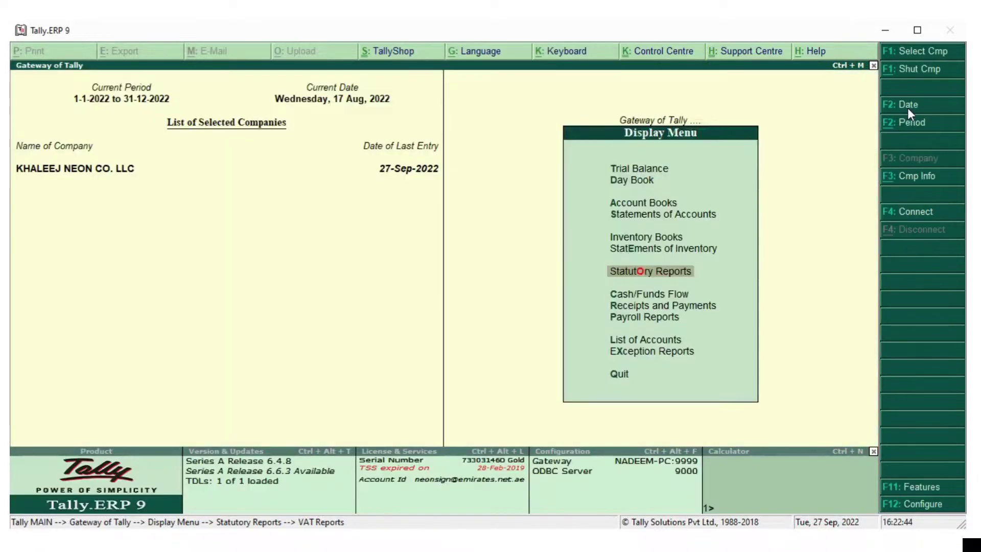
{"action": "key", "text": "Escape"}
{"action": "key", "text": "Escape"}
{"action": "key", "text": "Escape"}
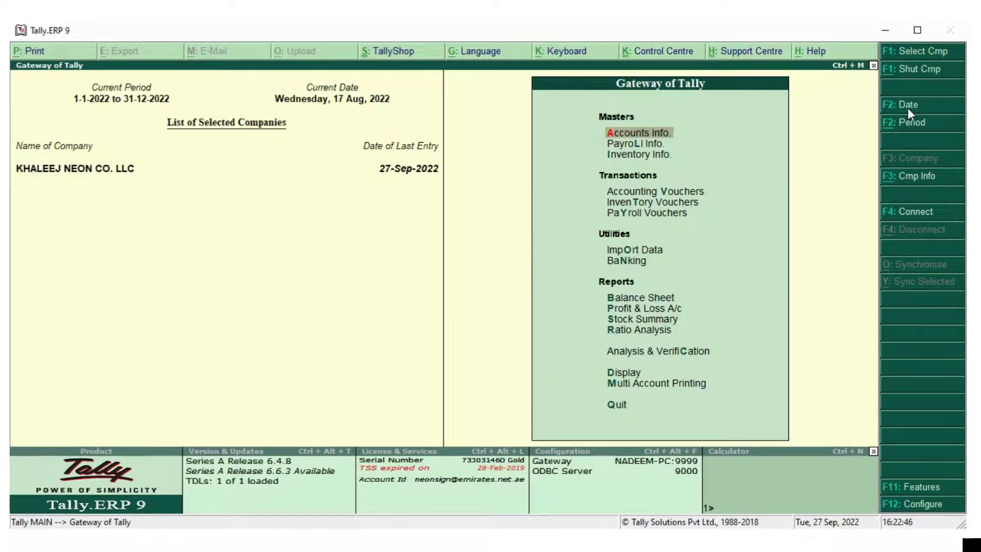
{"action": "type", "text": "dalTareeq"}
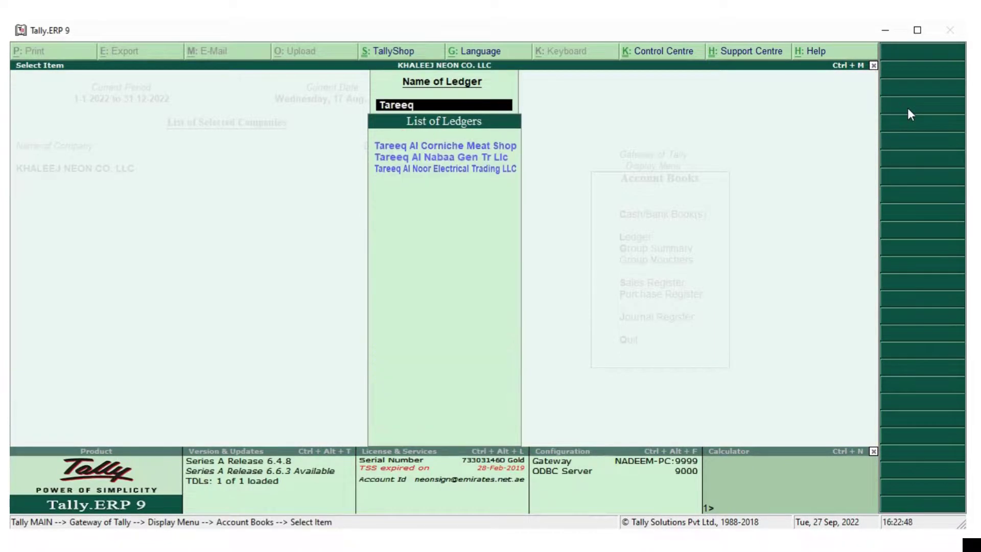
{"action": "key", "text": "Down"}
{"action": "key", "text": "Down"}
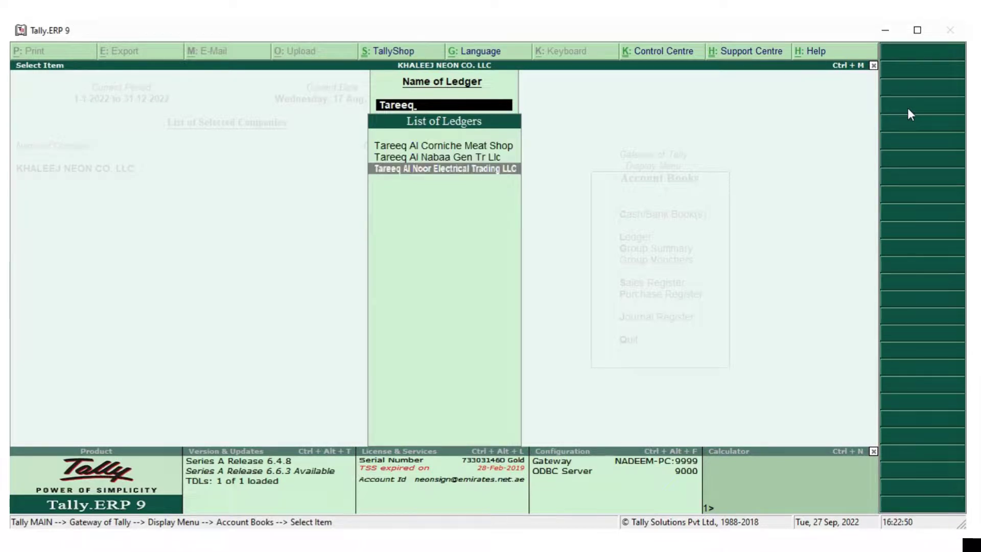
{"action": "key", "text": "Return"}
{"action": "key", "text": "Down"}
{"action": "key", "text": "Return"}
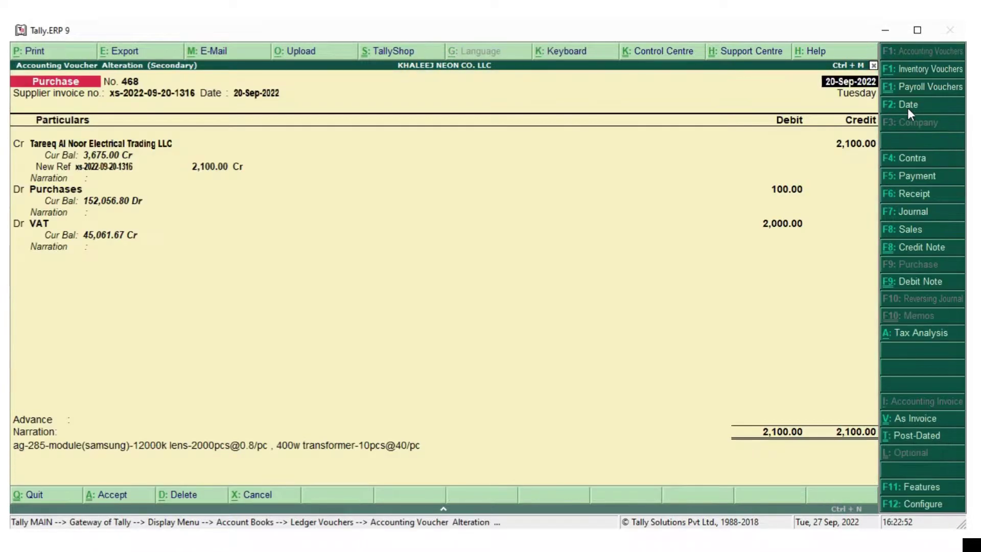
Change the split to Purchases 2,000.00 and VAT 100.00, and save the voucher
{"action": "key", "text": "Return"}
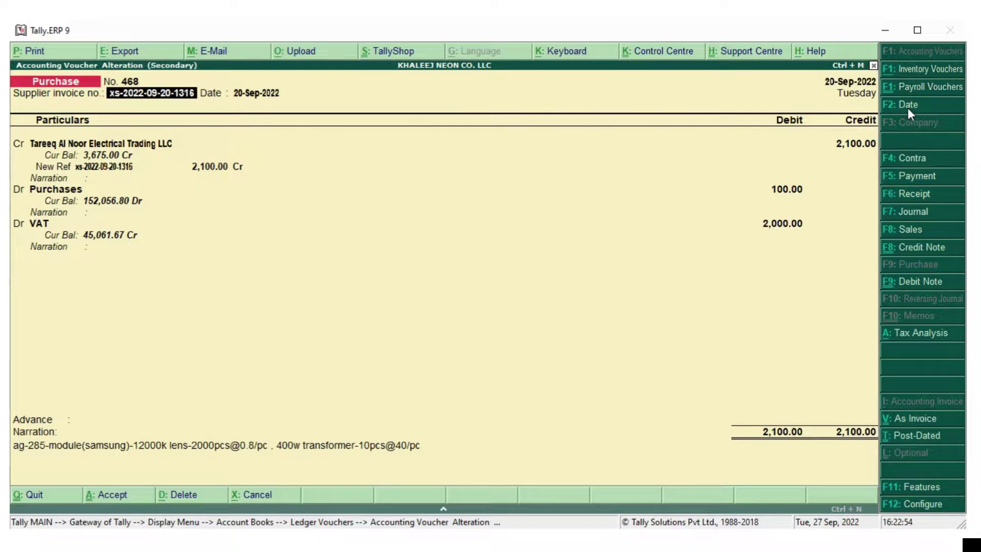
{"action": "key", "text": "Return"}
{"action": "key", "text": "Return"}
{"action": "key", "text": "Return"}
{"action": "key", "text": "Return"}
{"action": "key", "text": "Return"}
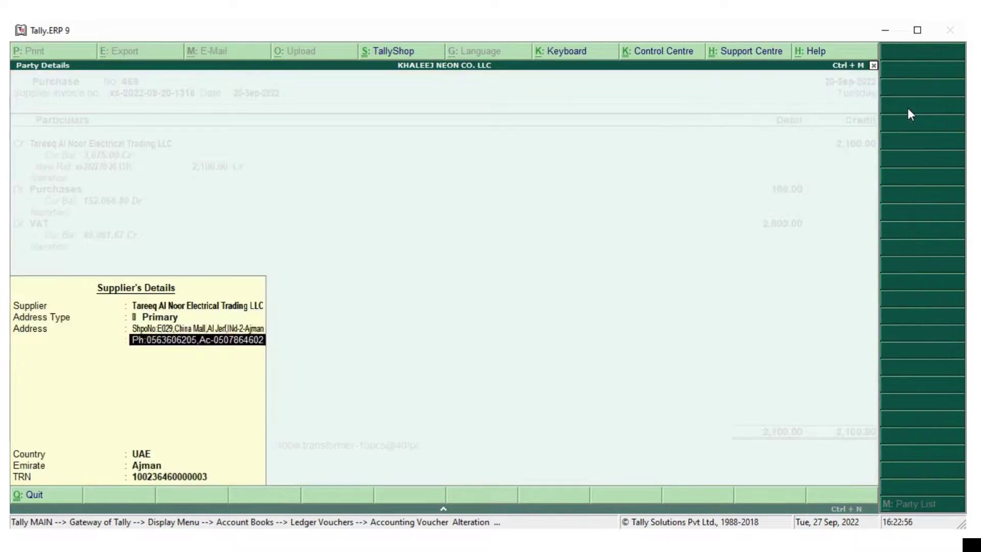
{"action": "key", "text": "Return"}
{"action": "key", "text": "Return"}
{"action": "key", "text": "Return"}
{"action": "key", "text": "Return"}
{"action": "key", "text": "Return"}
{"action": "key", "text": "Return"}
{"action": "key", "text": "Return"}
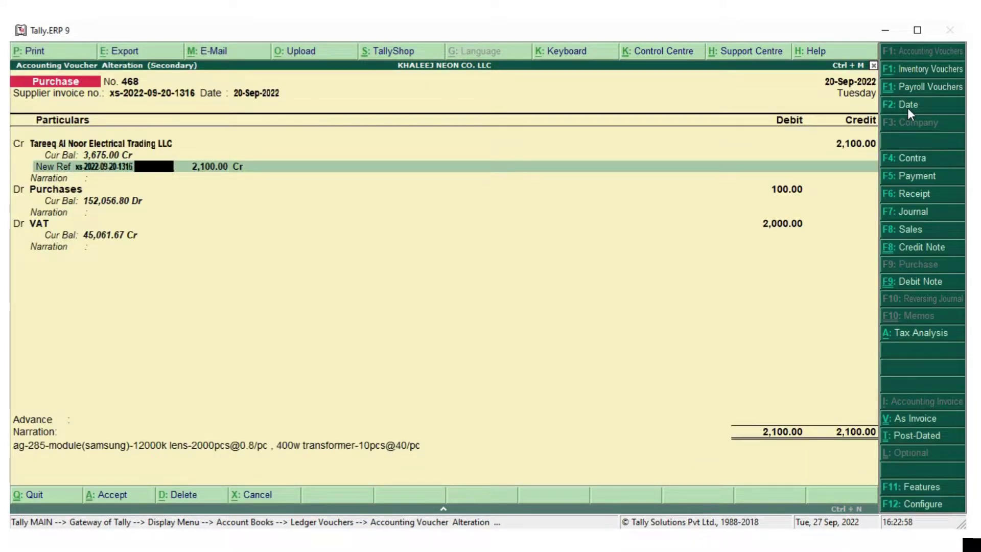
{"action": "key", "text": "Return"}
{"action": "key", "text": "Return"}
{"action": "key", "text": "Return"}
{"action": "key", "text": "Return"}
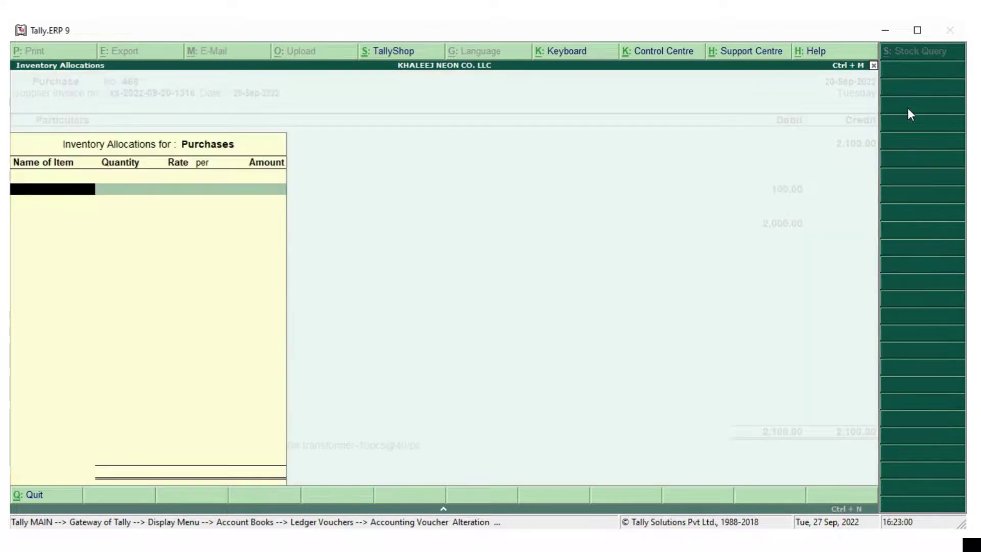
{"action": "type", "text": "2"}
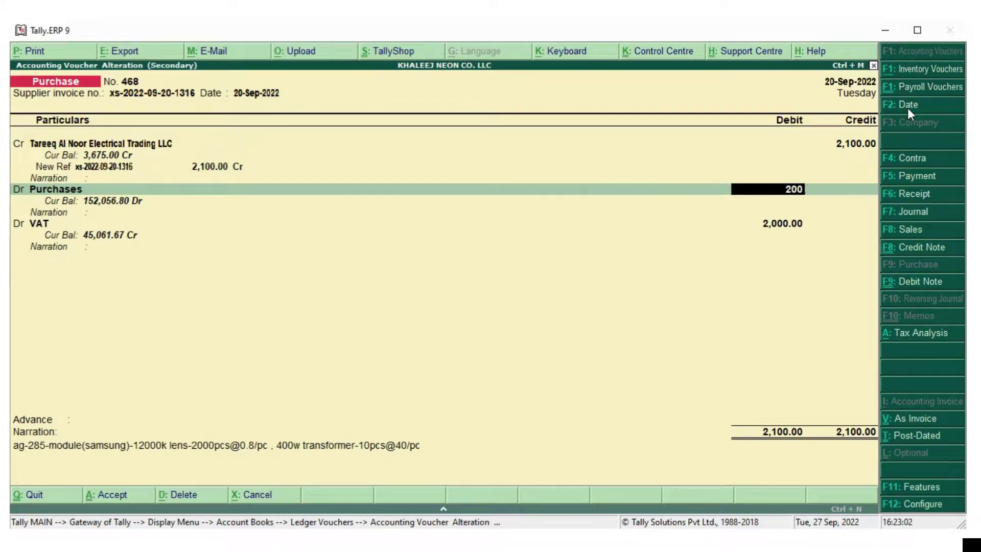
{"action": "type", "text": "00"}
{"action": "key", "text": "Return"}
{"action": "key", "text": "Return"}
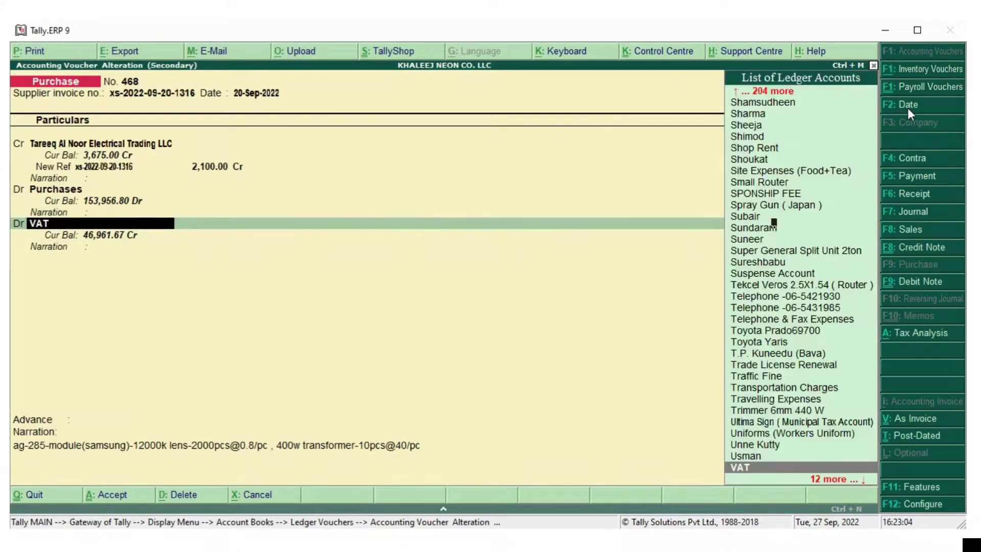
{"action": "key", "text": "Return"}
{"action": "key", "text": "Return"}
{"action": "key", "text": "Return"}
{"action": "key", "text": "Return"}
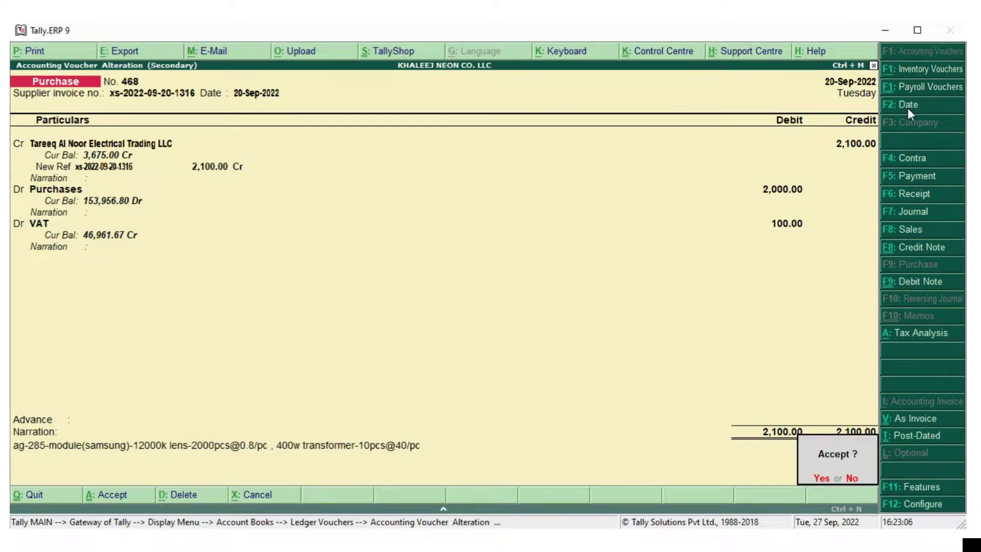
{"action": "key", "text": "Return"}
Go back to Statutory Reports and reopen the VAT 201 return
{"action": "key", "text": "Escape"}
{"action": "key", "text": "Escape"}
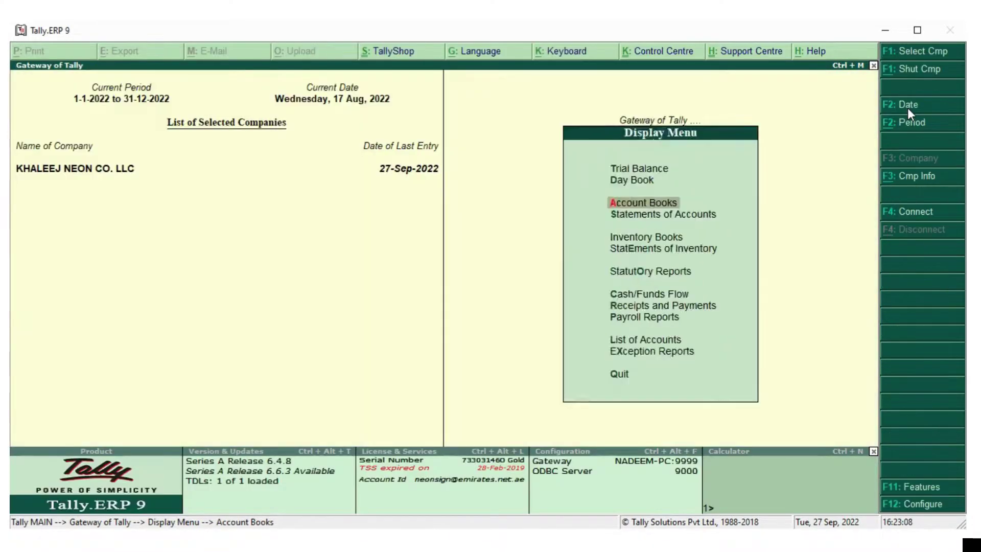
{"action": "key", "text": "Escape"}
{"action": "key", "text": "Escape"}
{"action": "key", "text": "Escape"}
{"action": "key", "text": "d"}
{"action": "key", "text": "u"}
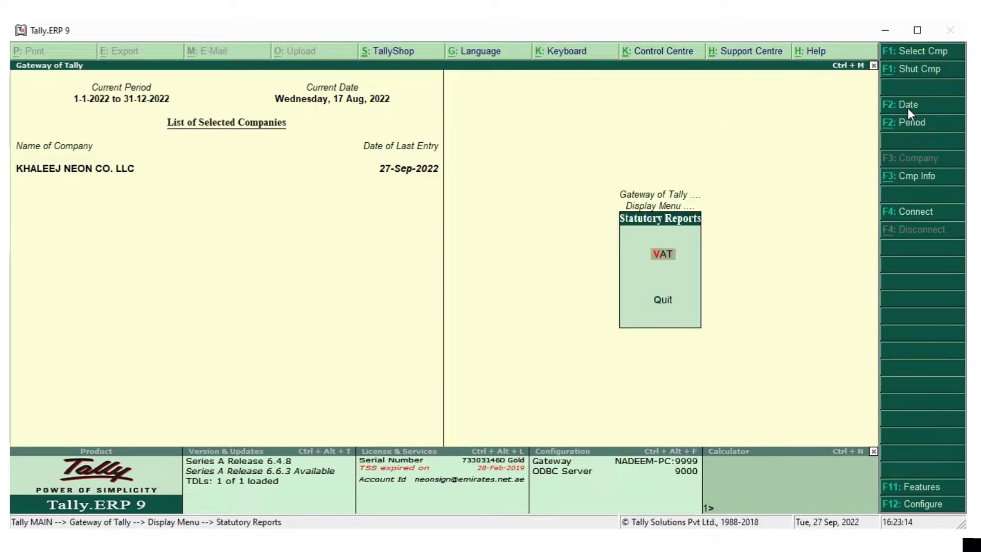
{"action": "key", "text": "Escape"}
{"action": "key", "text": "Escape"}
{"action": "key", "text": "Escape"}
{"action": "key", "text": "n"}
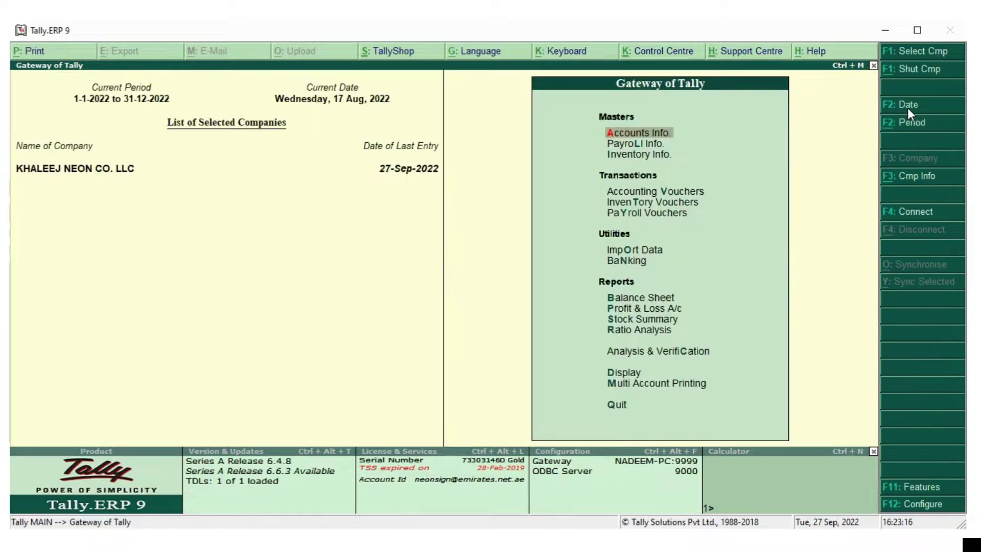
{"action": "key", "text": "d"}
{"action": "key", "text": "u"}
{"action": "key", "text": "Return"}
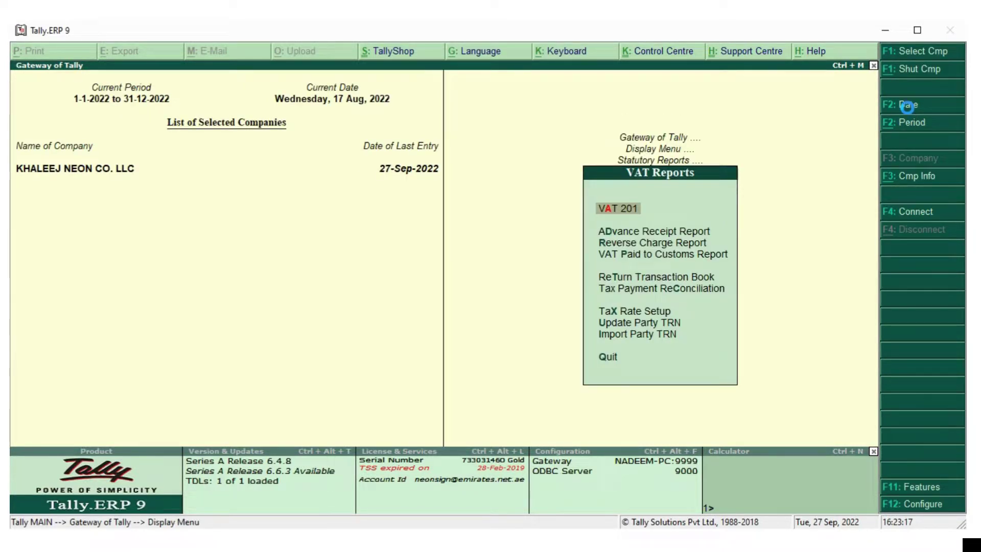
{"action": "key", "text": "Return"}
Check VAT 201 now shows 0 mismatches and 5,108.25 payable, then print it
{"action": "key", "text": "Down"}
{"action": "key", "text": "Down"}
{"action": "key", "text": "Down"}
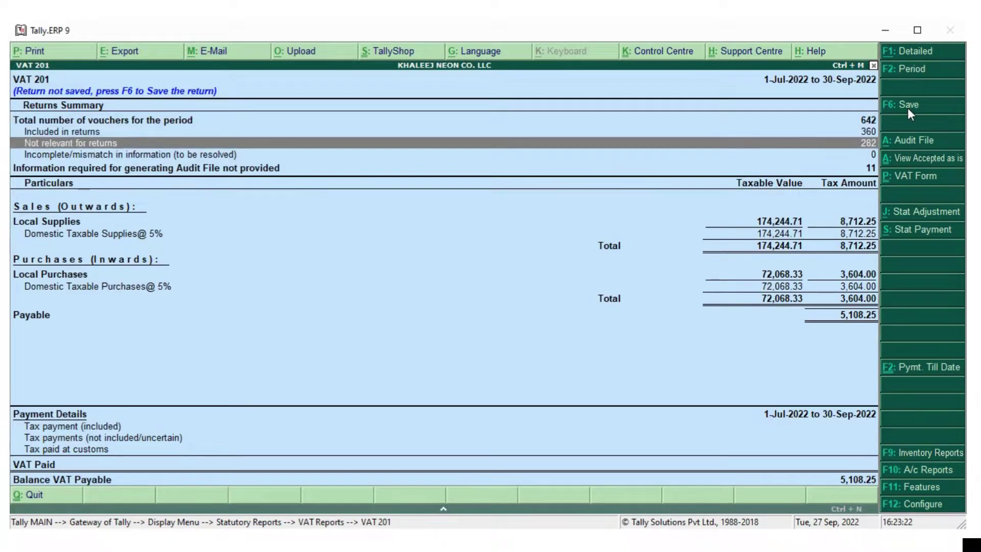
{"action": "key", "text": "Down"}
{"action": "key", "text": "Down"}
{"action": "key", "text": "Down"}
{"action": "key", "text": "Down"}
{"action": "key", "text": "Down"}
{"action": "key", "text": "Down"}
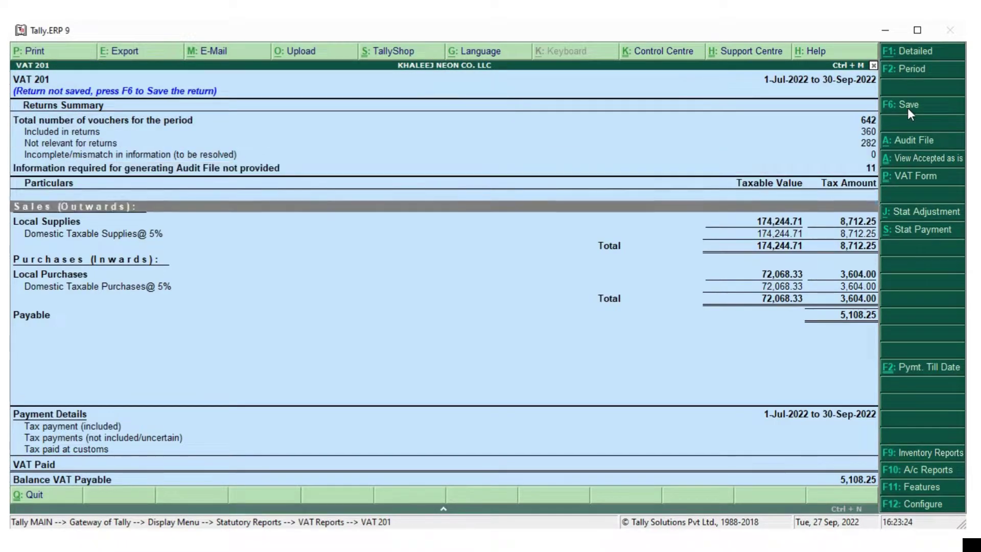
{"action": "key", "text": "Down"}
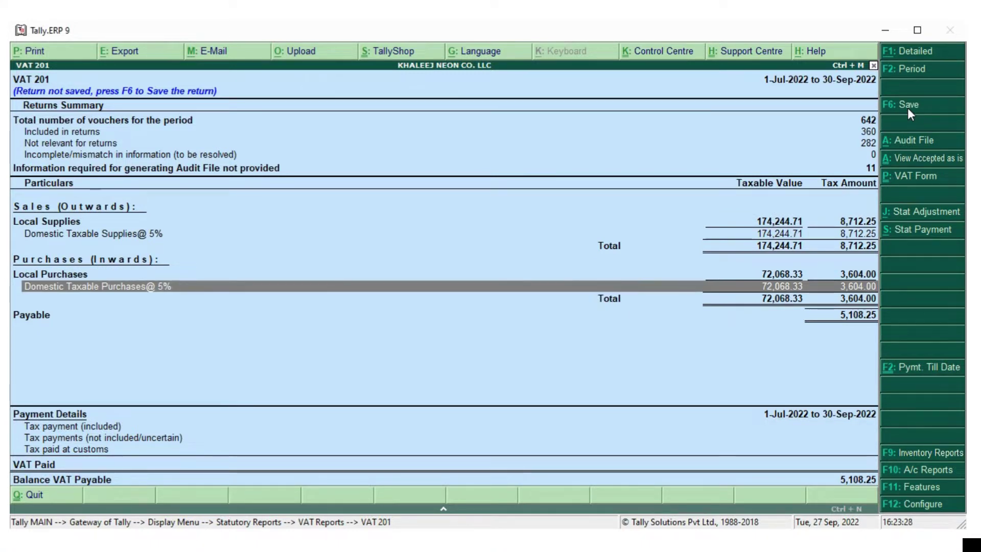
{"action": "key", "text": "Up"}
{"action": "key", "text": "Up"}
{"action": "key", "text": "Up"}
{"action": "key", "text": "Up"}
{"action": "key", "text": "Up"}
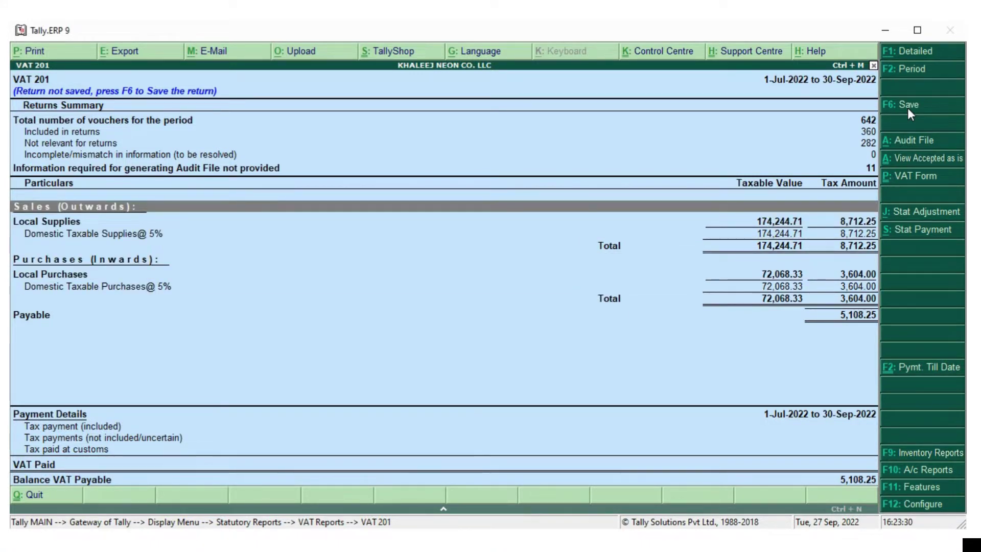
{"action": "key", "text": "Up"}
{"action": "key", "text": "Up"}
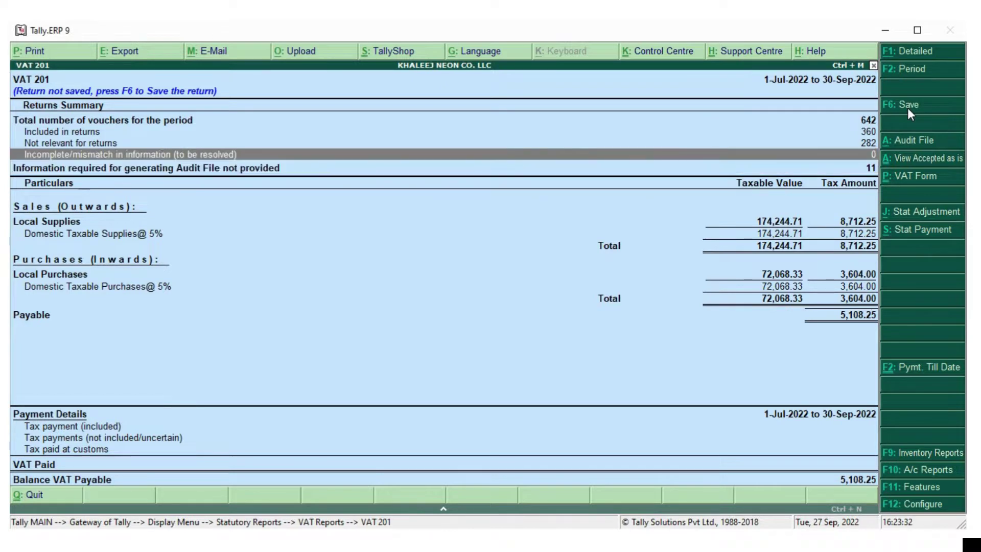
{"action": "key", "text": "alt+p"}
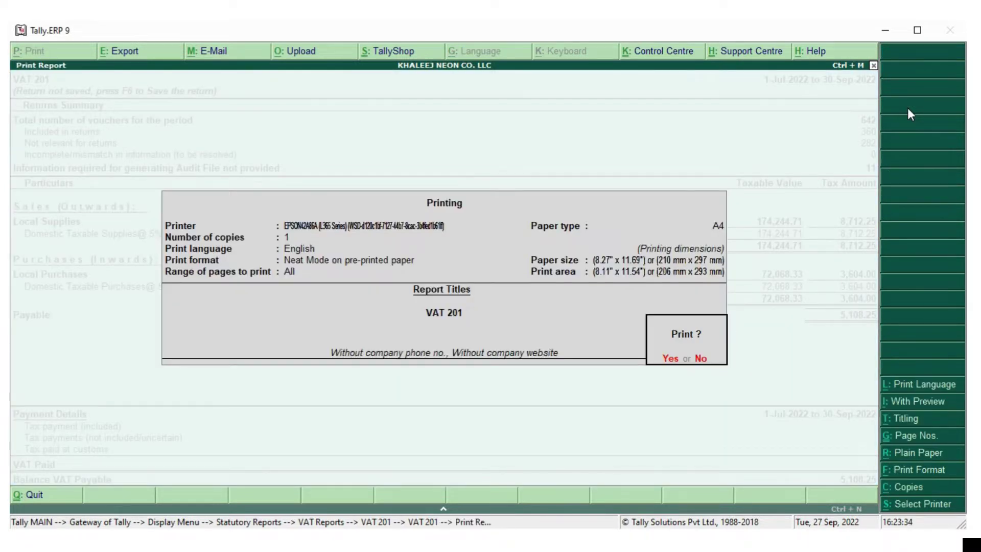
{"action": "key", "text": "Return"}
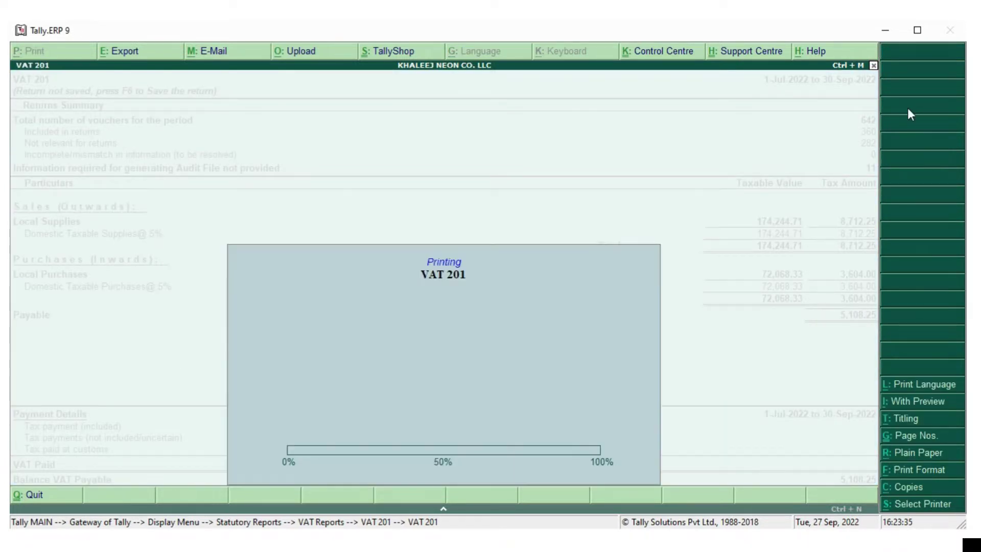